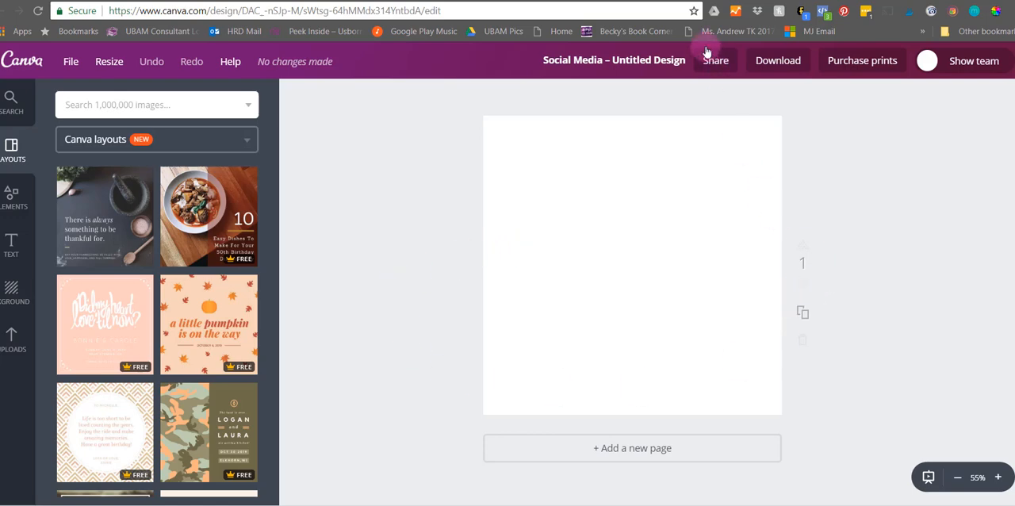
# - Look through the existing designs on the Canva home page
pyautogui.click(673, 3)
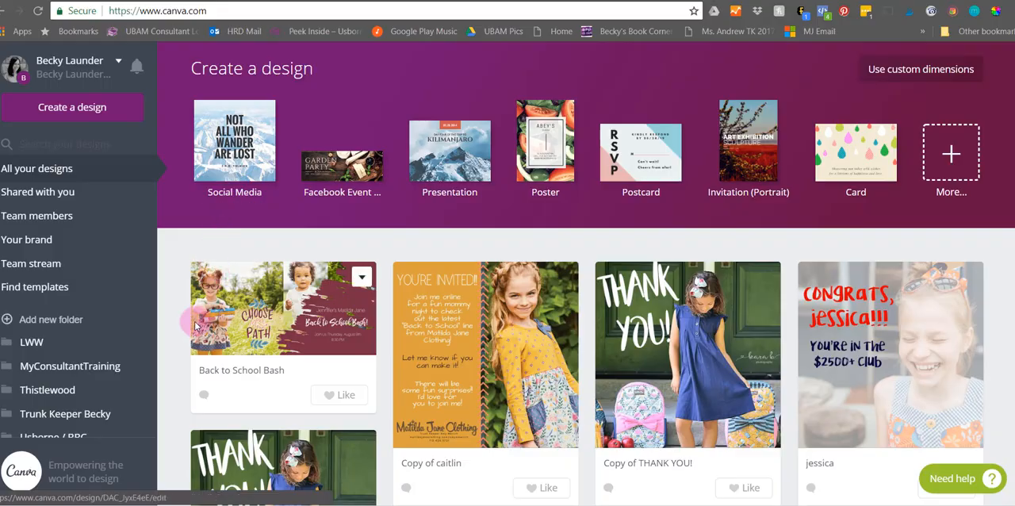
pyautogui.scroll(-3, 895, 396)
pyautogui.scroll(-15, 895, 407)
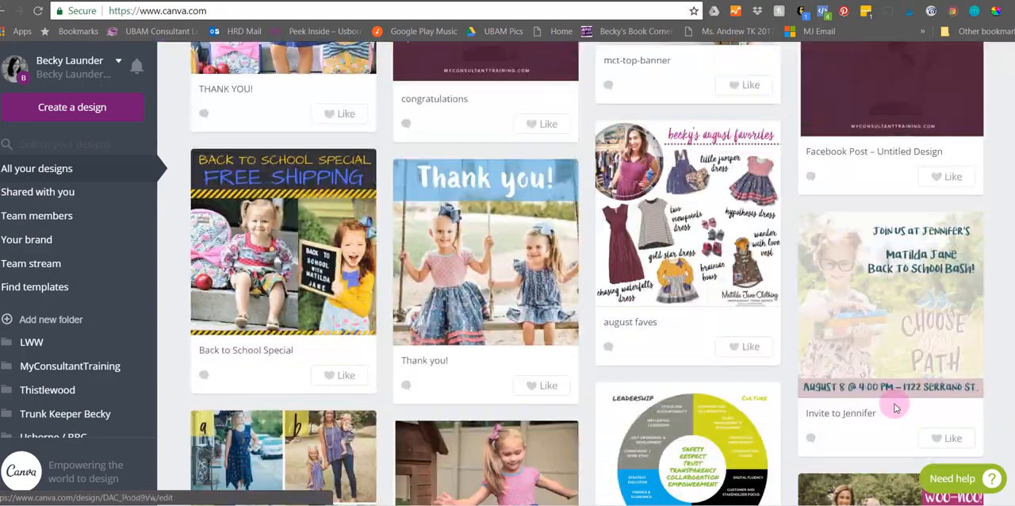
pyautogui.scroll(-15, 895, 408)
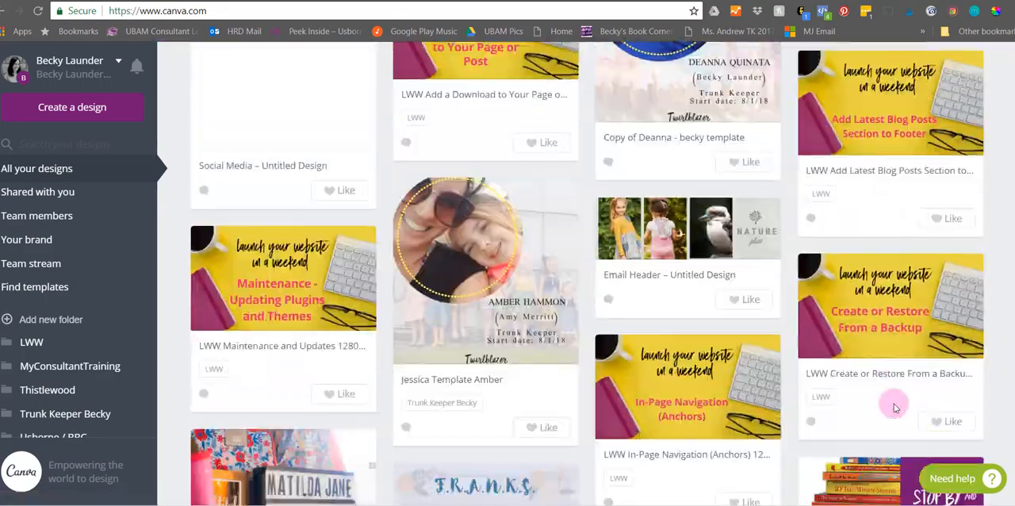
pyautogui.scroll(20, 866, 382)
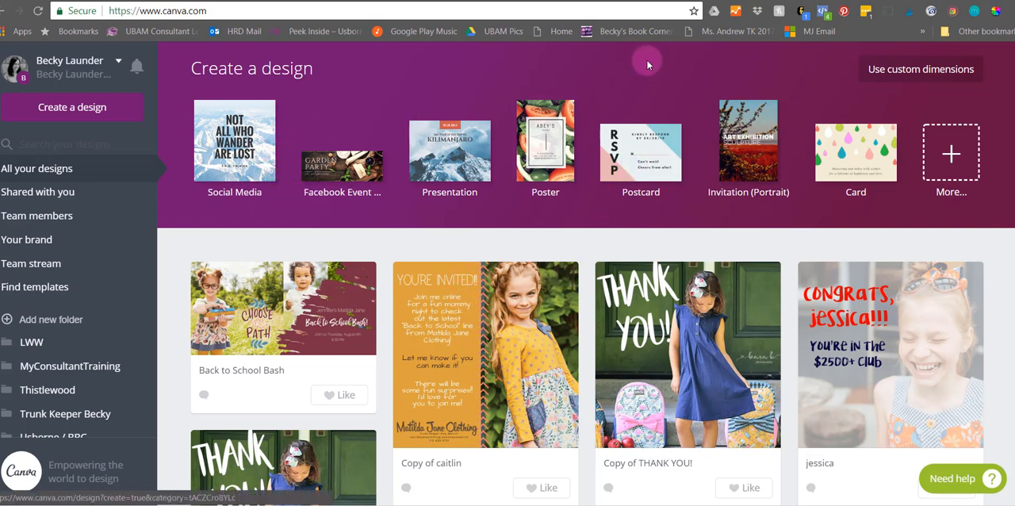
# - Apply the "Happy Birthday My Love" layout with two landscape photos to the blank social media design
pyautogui.click(716, 1)
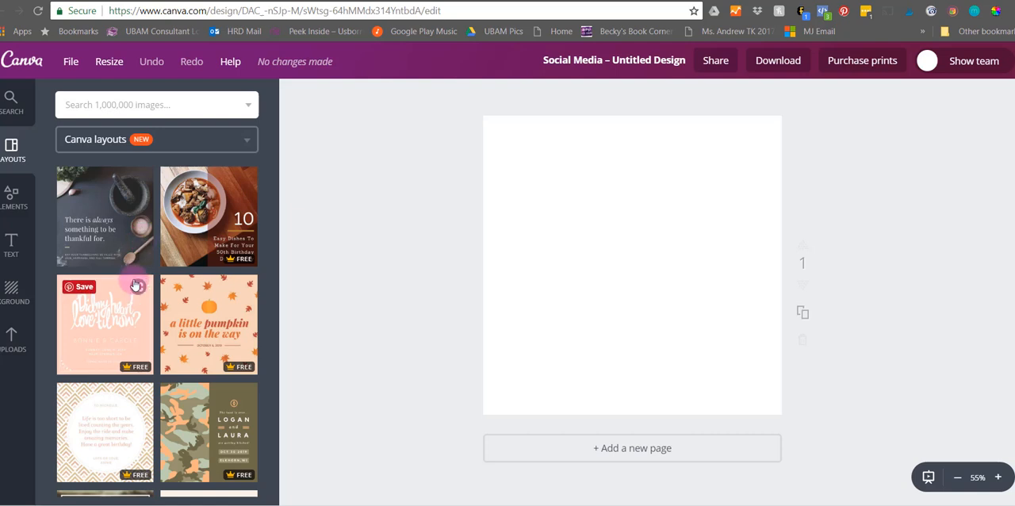
pyautogui.scroll(-5, 135, 286)
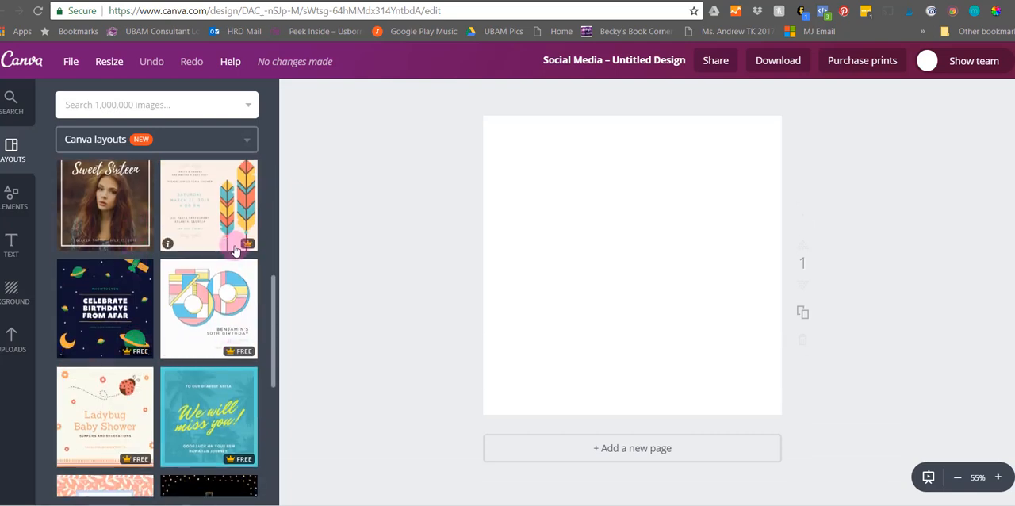
pyautogui.scroll(-4, 227, 369)
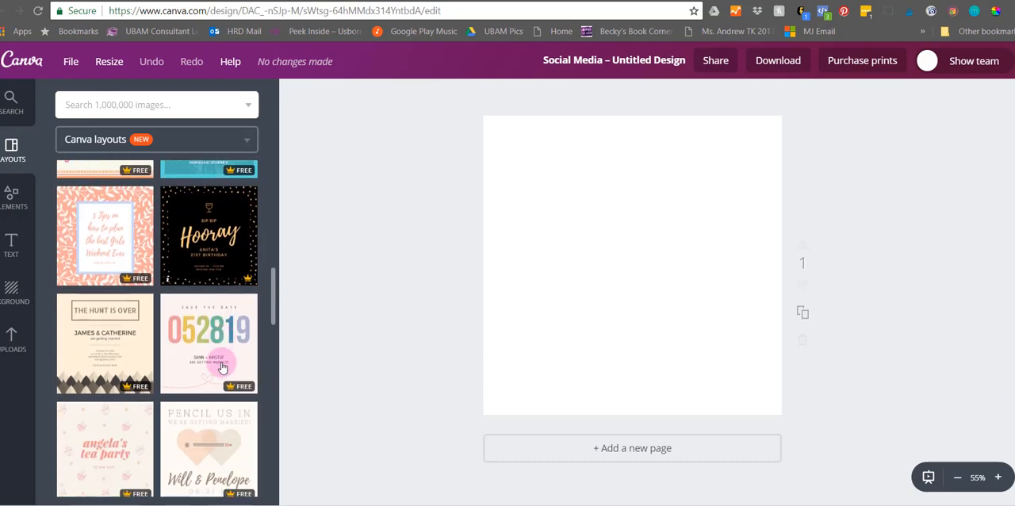
pyautogui.scroll(-8, 223, 366)
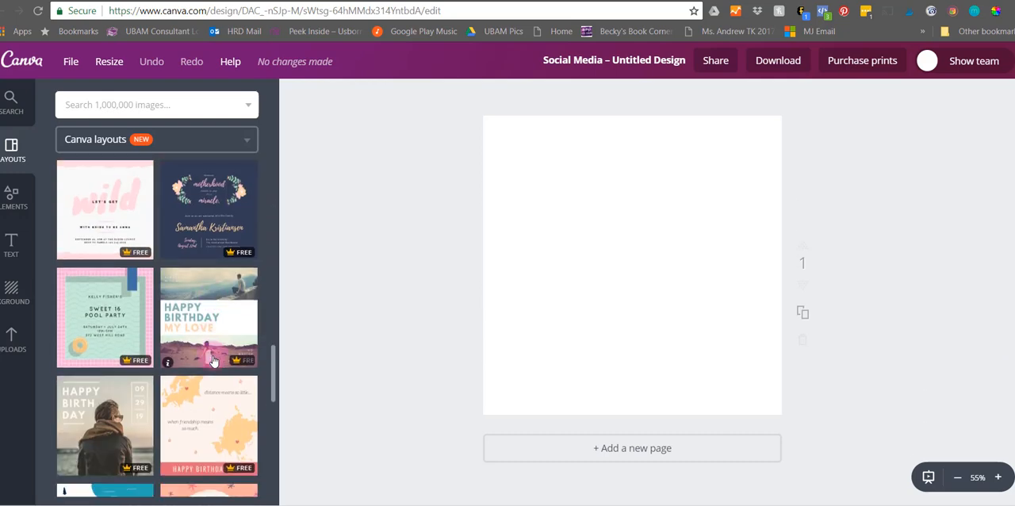
pyautogui.click(209, 287)
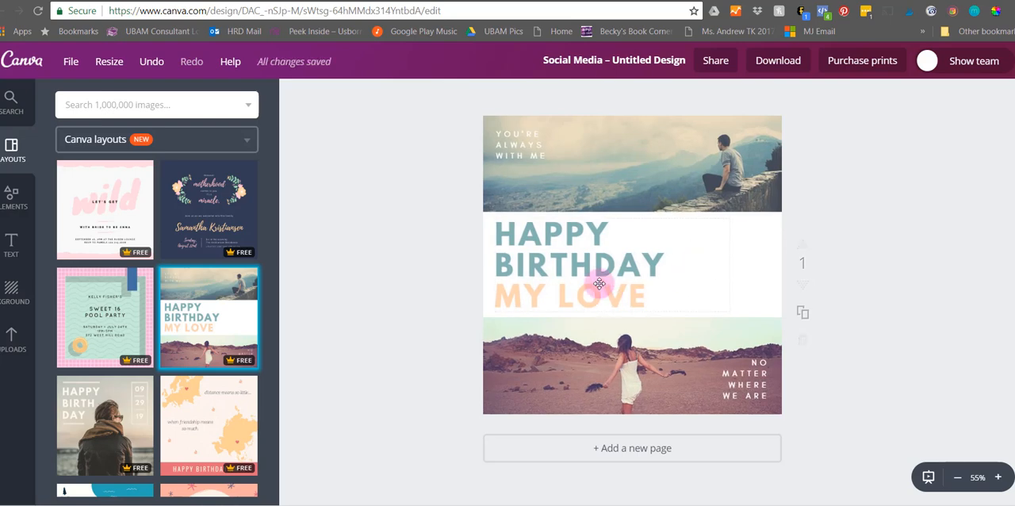
# - Replace the whole "Happy Birthday My Love" heading with "INVENTORY CLEARANCE SALE"
pyautogui.click(508, 229)
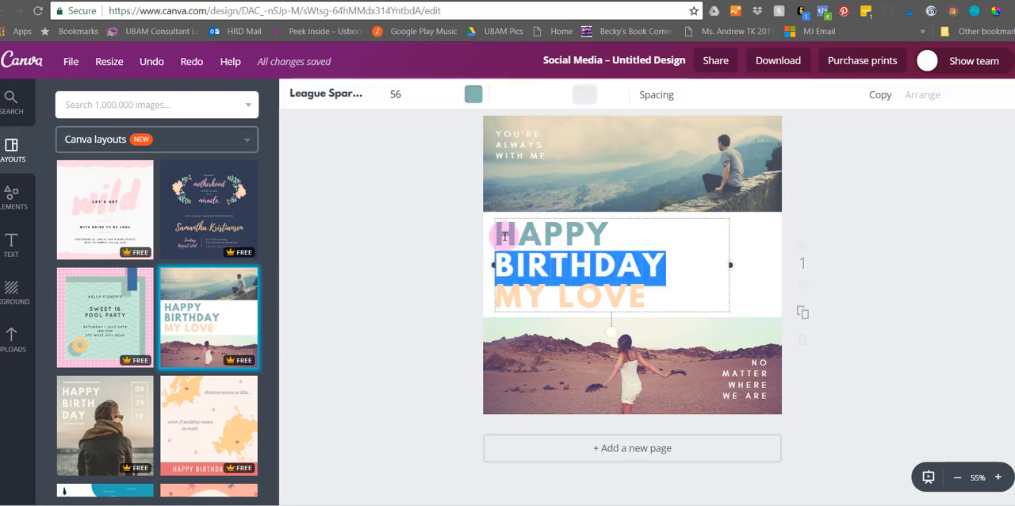
pyautogui.moveTo(498, 229); pyautogui.dragTo(683, 297)
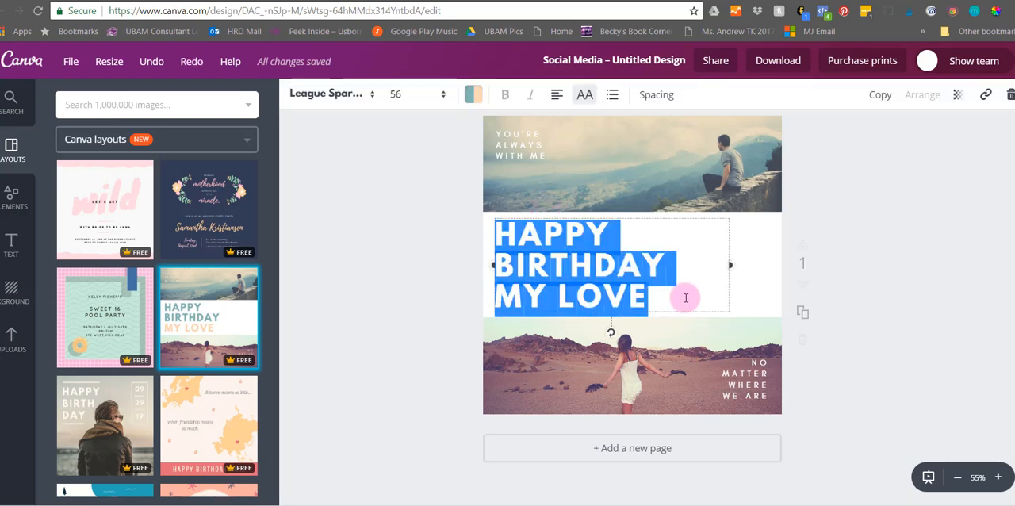
pyautogui.press('BackSpace')
pyautogui.write('INVENTORY')
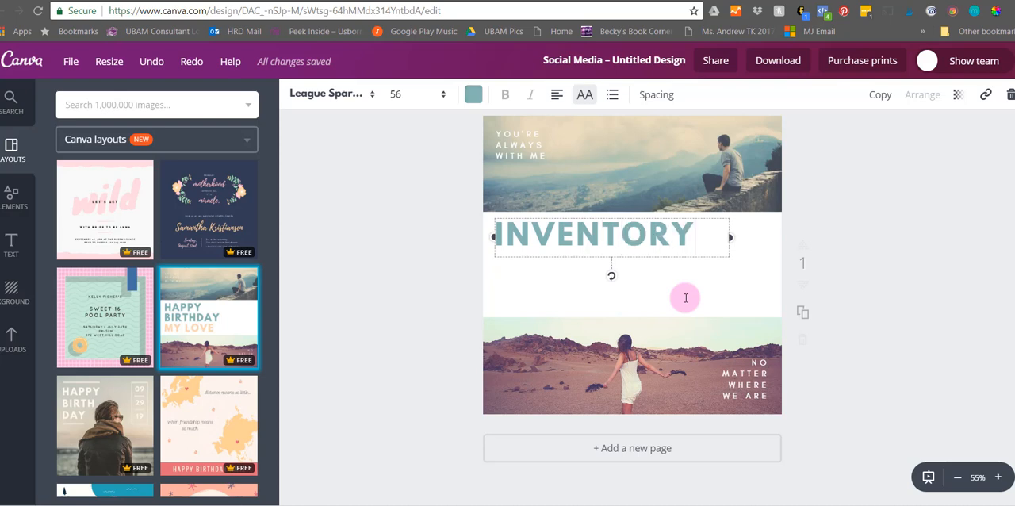
pyautogui.write(' CLEARSAN')
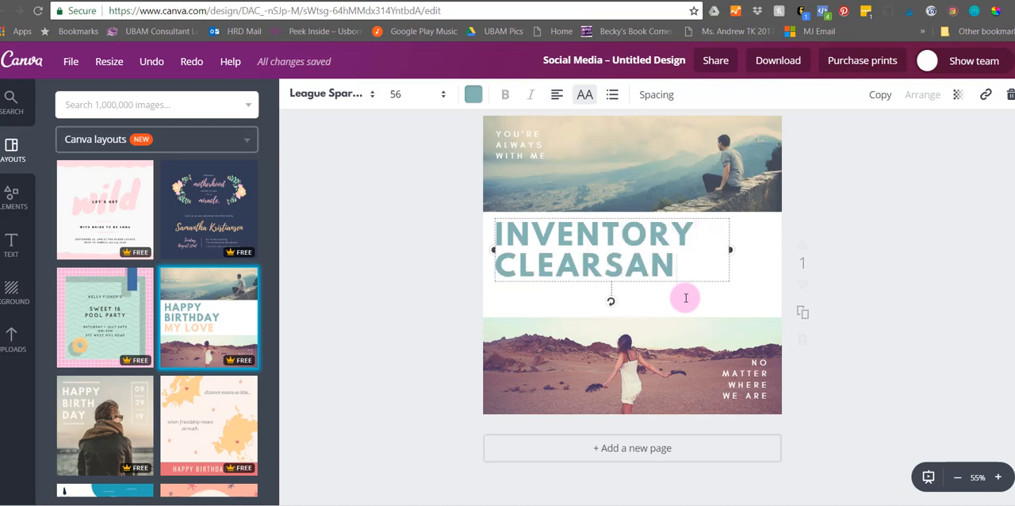
pyautogui.press('BackSpace')
pyautogui.write('L')
pyautogui.press('BackSpace')
pyautogui.press('BackSpace')
pyautogui.press('BackSpace')
pyautogui.write('ANCE')
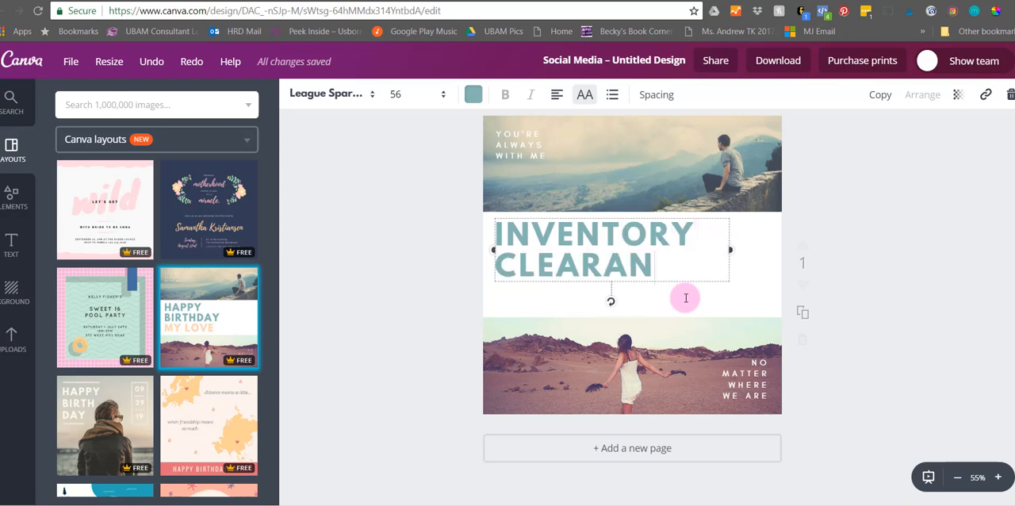
pyautogui.write(' SALE')
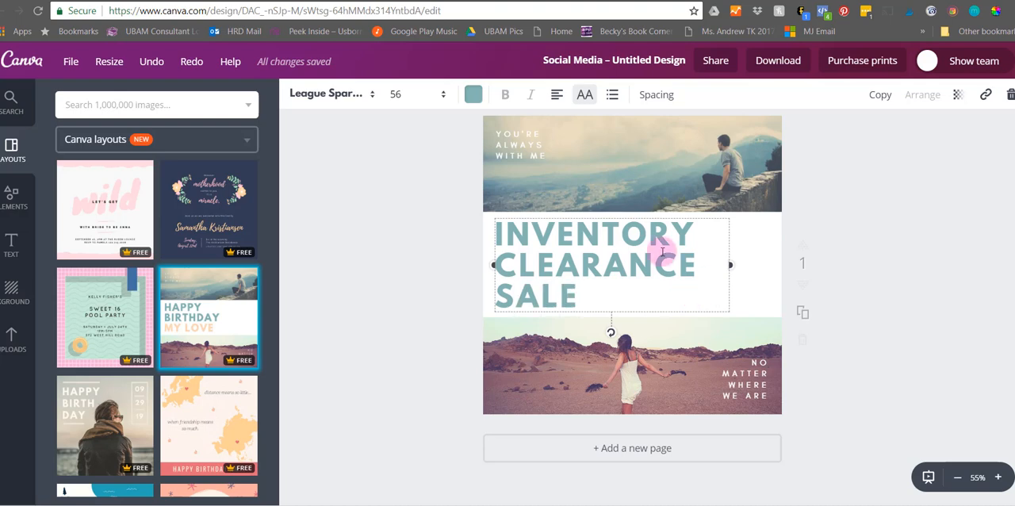
pyautogui.click(596, 167)
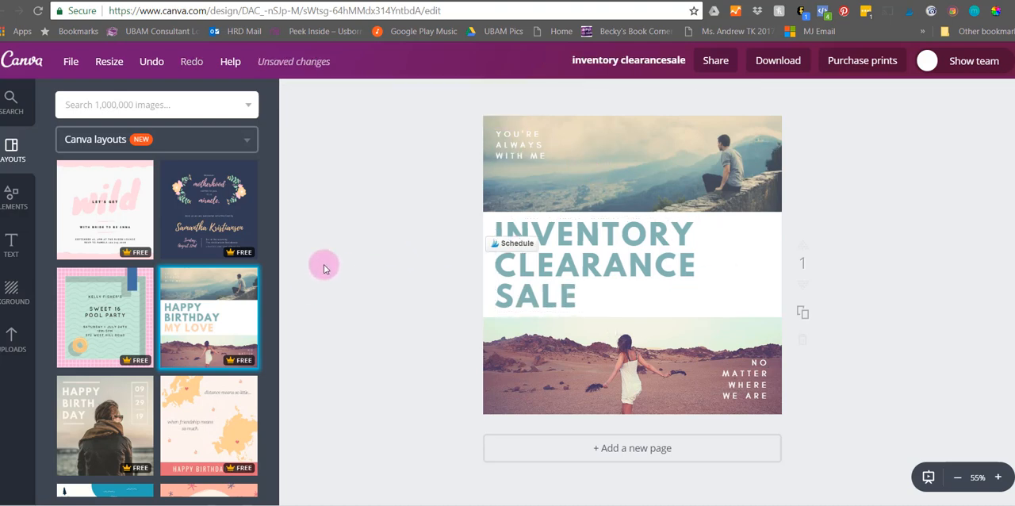
# - Browse the Canva layouts for other templates with patterned backgrounds, illustrations and photos
pyautogui.scroll(-6, 104, 317)
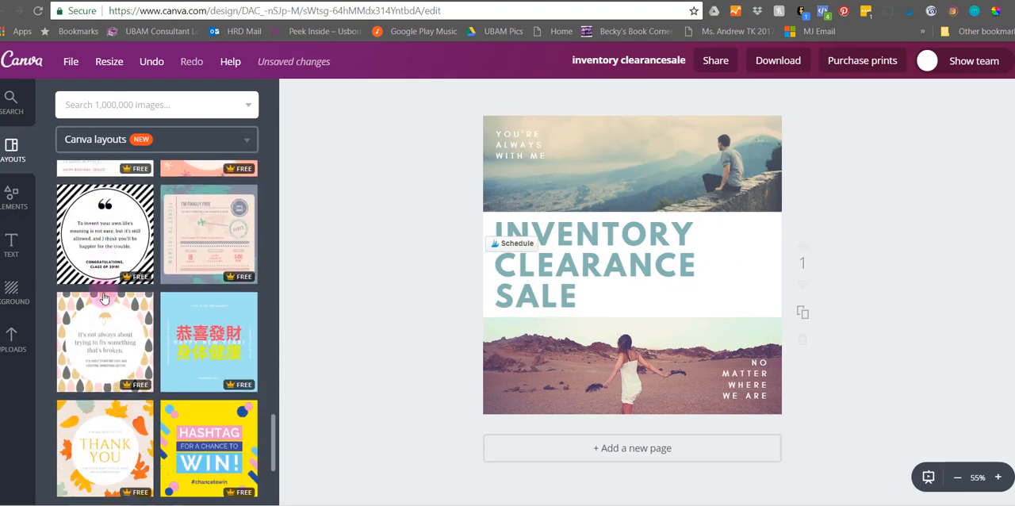
pyautogui.scroll(-1, 103, 297)
pyautogui.scroll(-3, 108, 343)
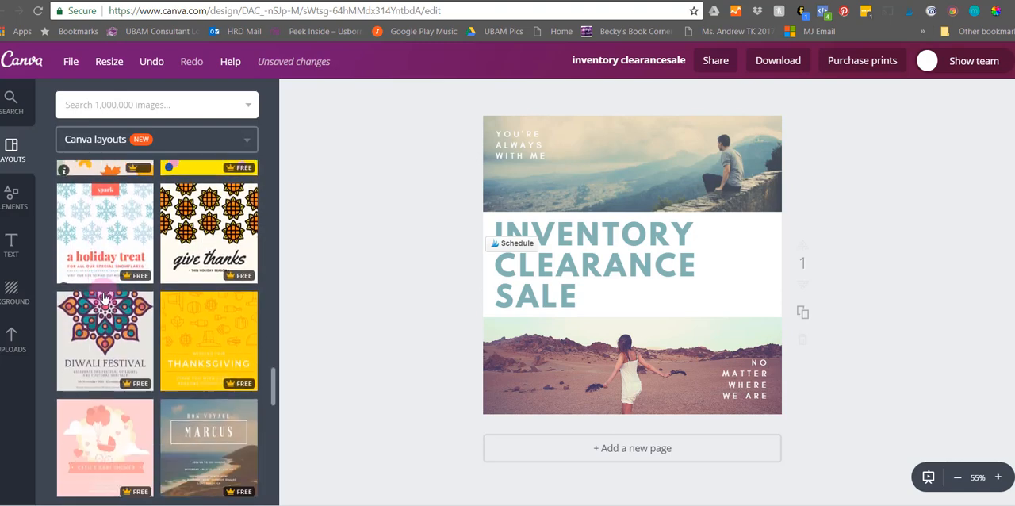
pyautogui.scroll(-3, 173, 341)
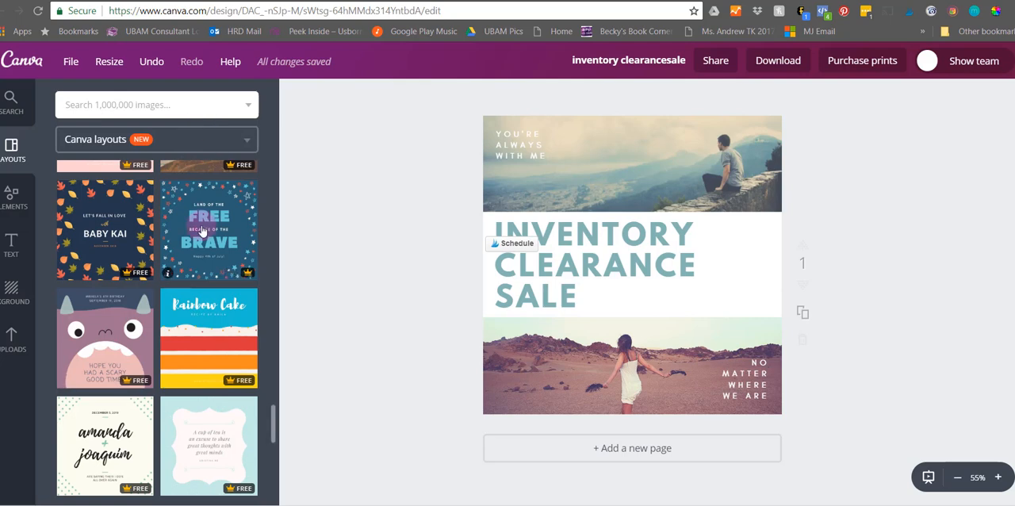
pyautogui.click(128, 233)
pyautogui.click(90, 239)
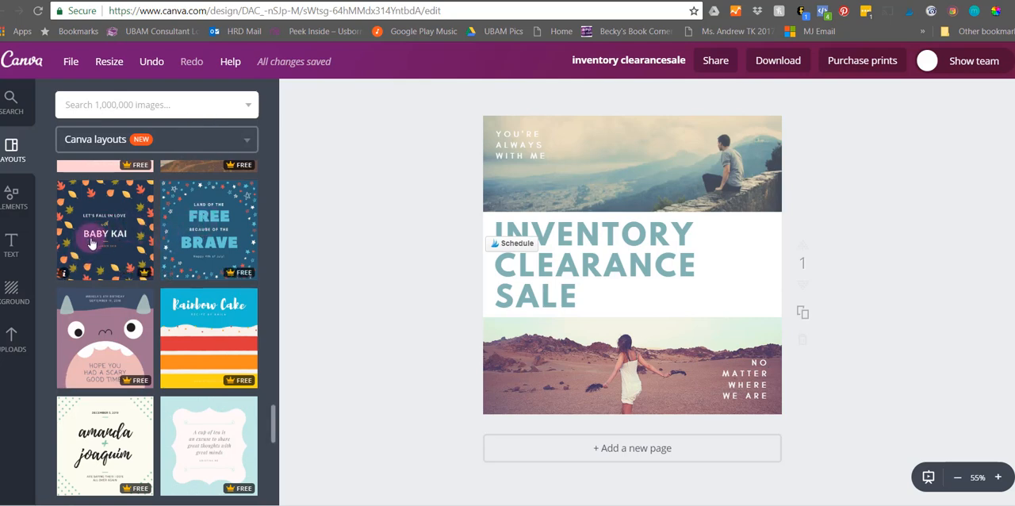
pyautogui.click(132, 392)
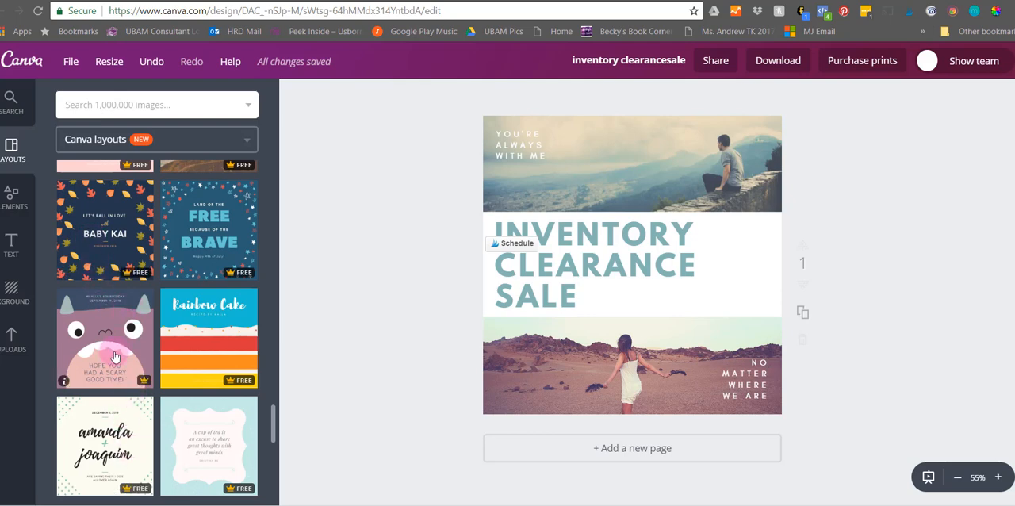
pyautogui.scroll(-10, 115, 357)
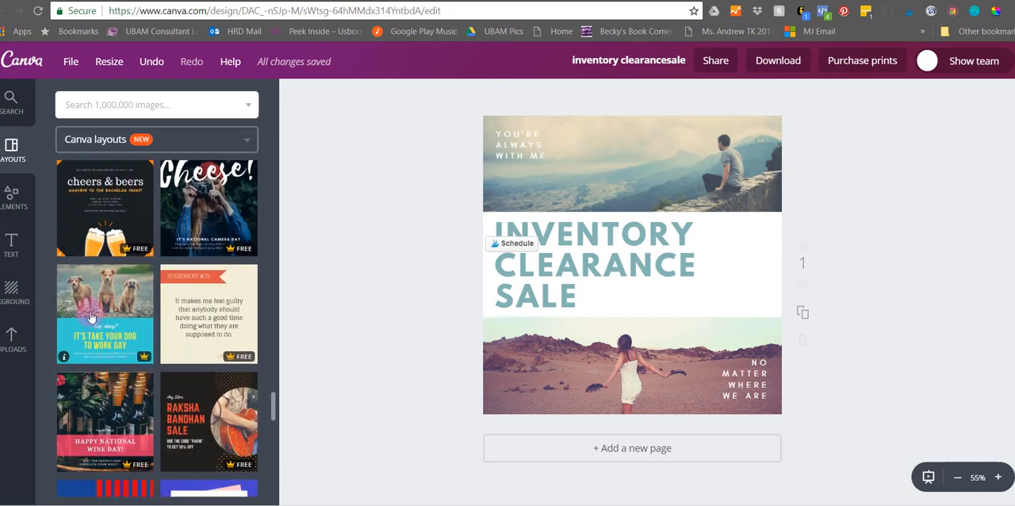
# - Search the image library for "book"
pyautogui.click(13, 198)
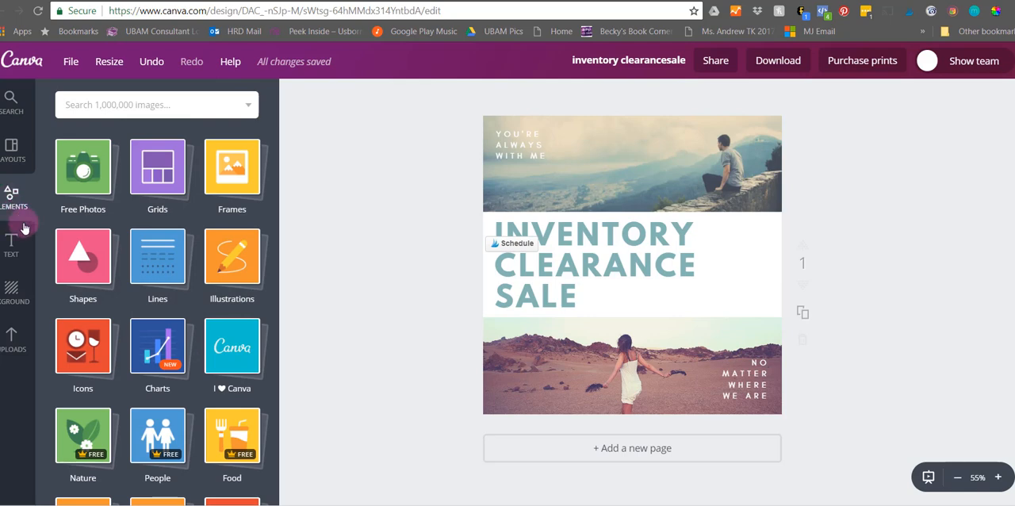
pyautogui.click(131, 105)
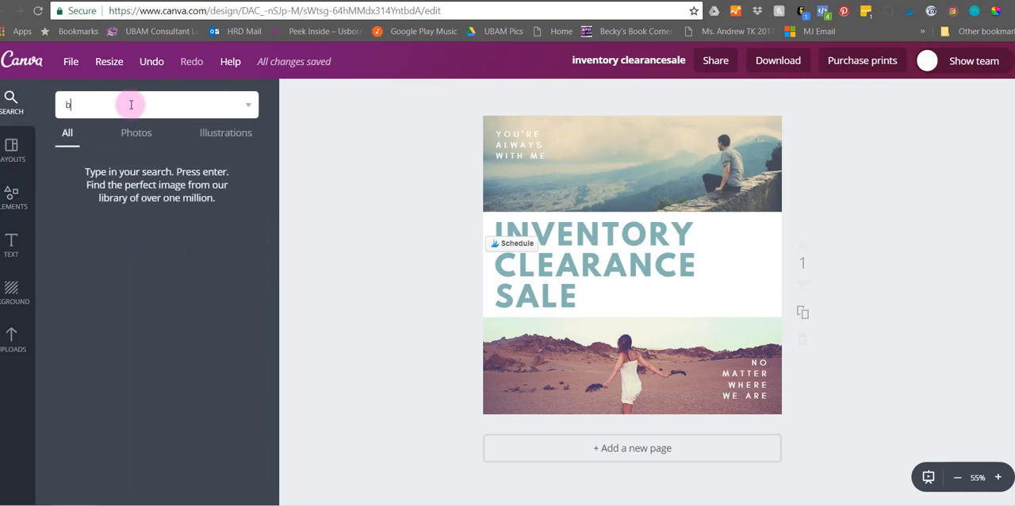
pyautogui.press('Return')
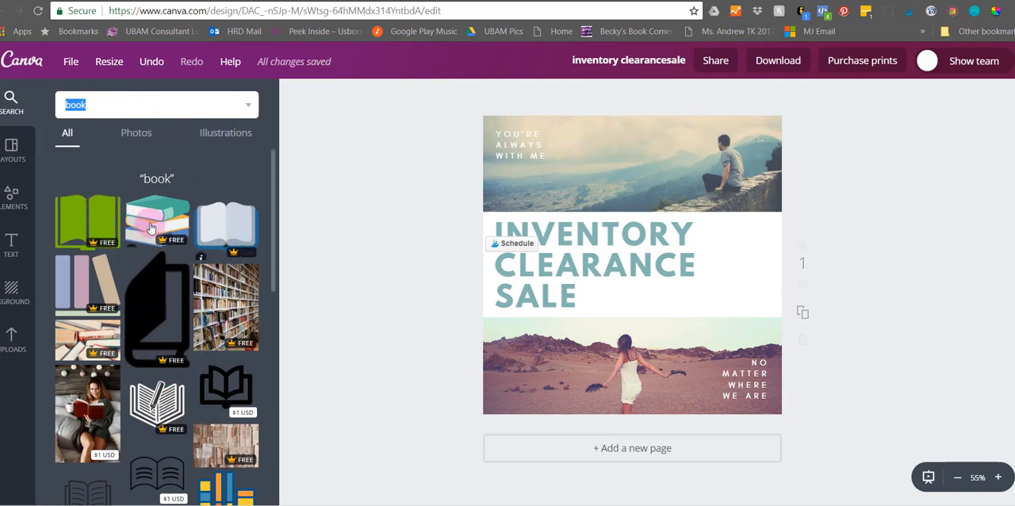
# - Try the paid photo of the woman reading a red book on the design and delete it
pyautogui.click(89, 412)
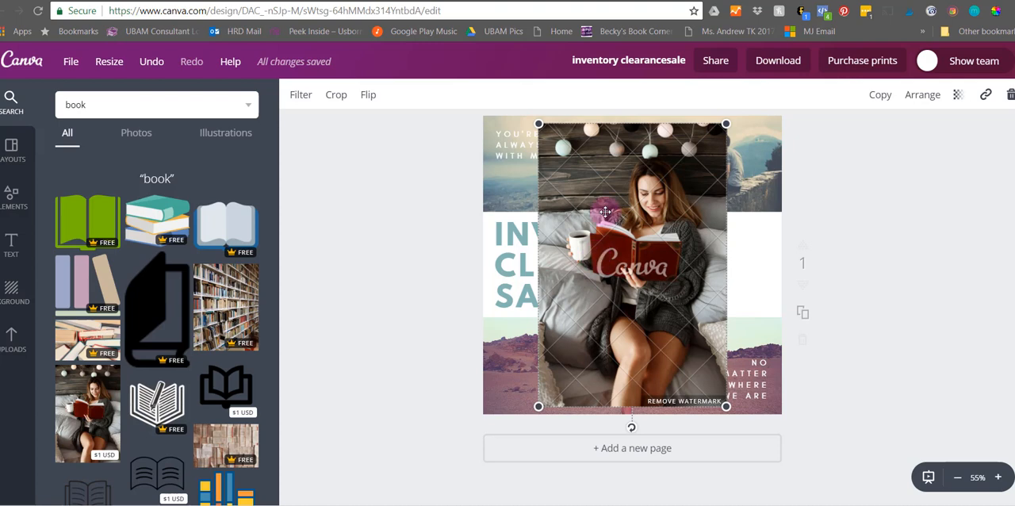
pyautogui.press('Delete')
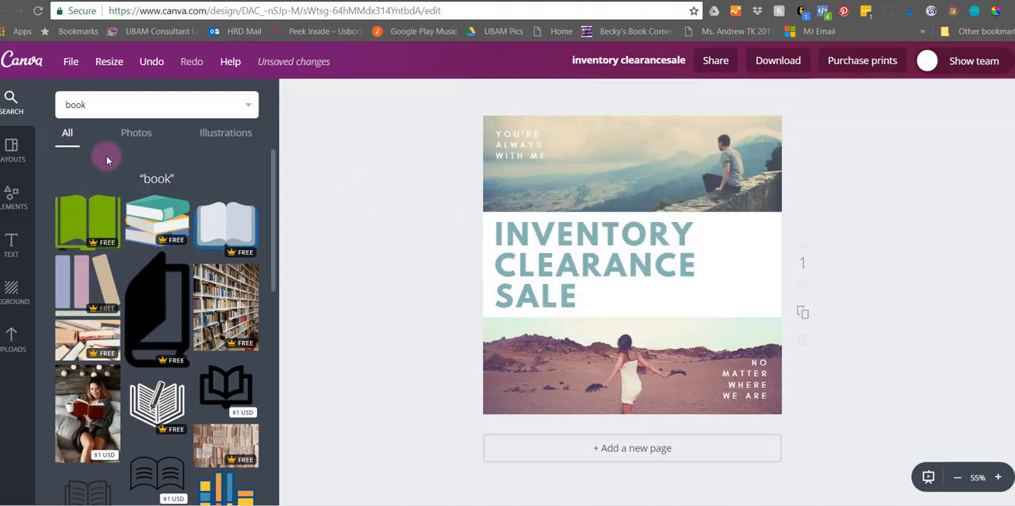
# - Review the "book" results filtered to photos, to illustrations, and with all types shown
pyautogui.click(129, 136)
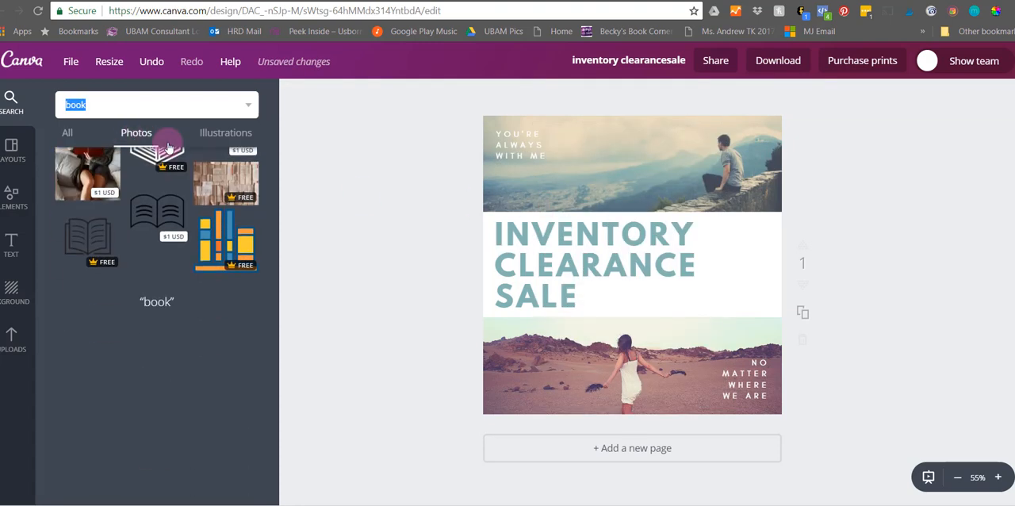
pyautogui.click(212, 143)
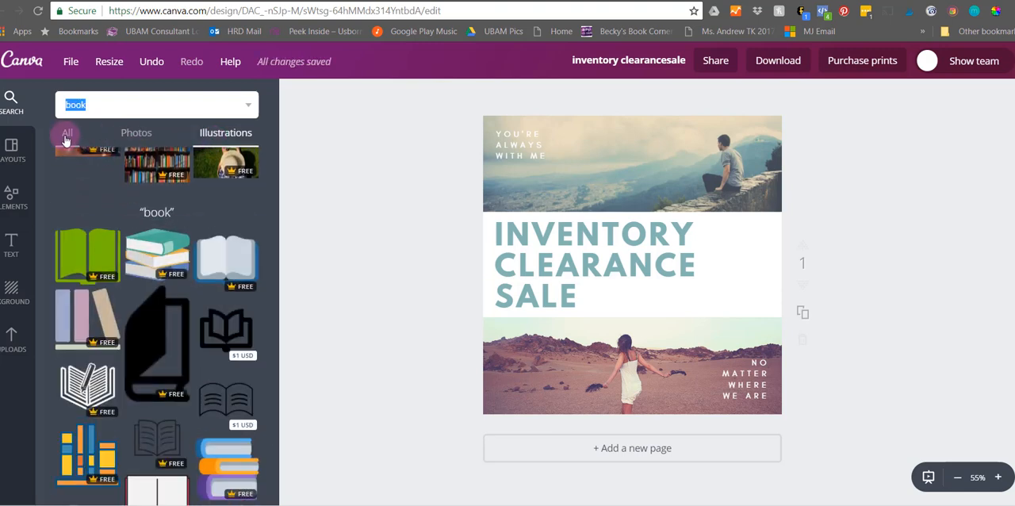
pyautogui.click(67, 134)
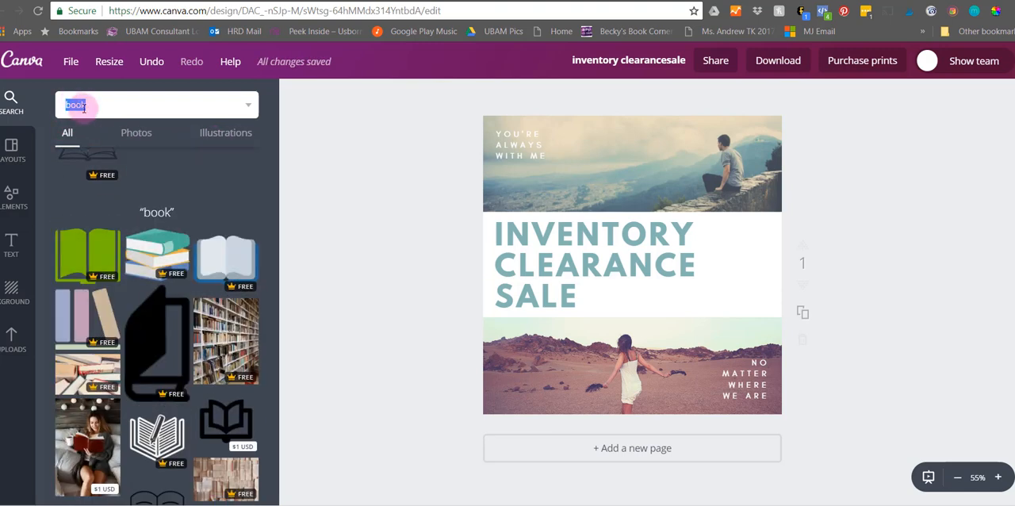
# - Add the photo grid with three equal horizontal rows to the design
pyautogui.click(7, 205)
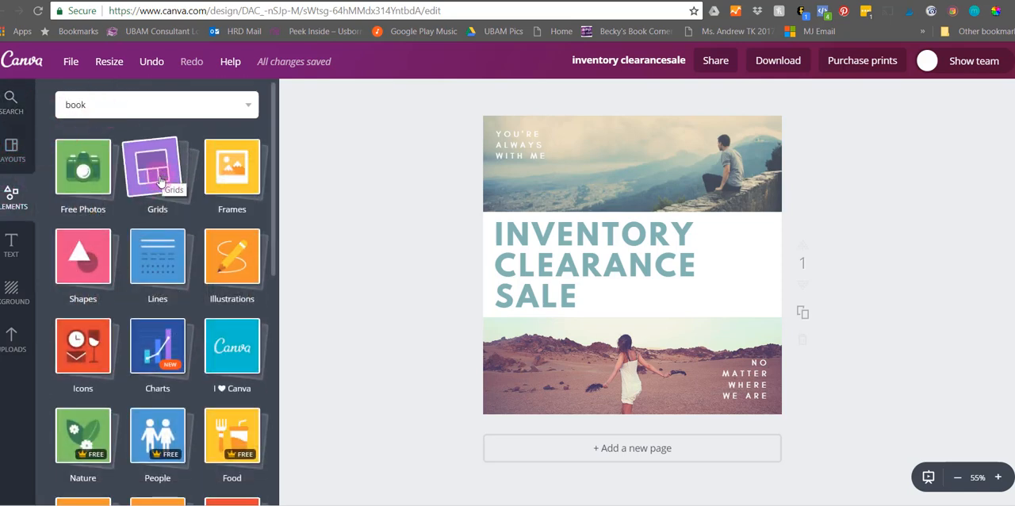
pyautogui.click(159, 181)
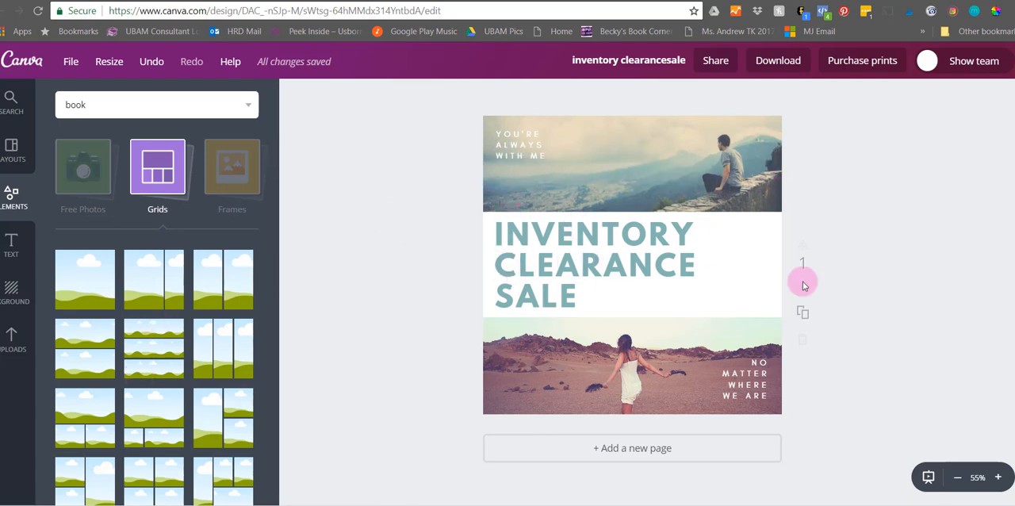
pyautogui.click(156, 367)
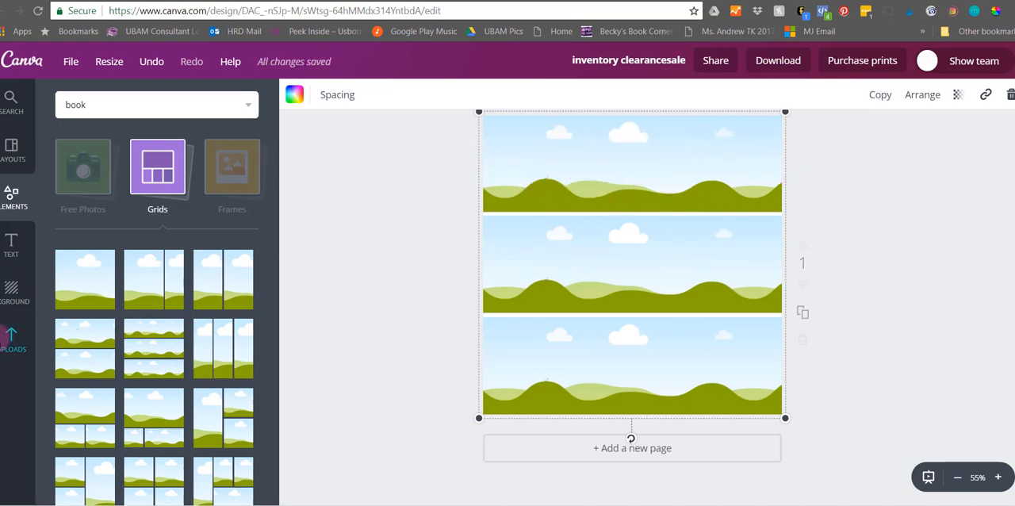
# - Fill the grid's top row with the uploaded pink pattern of sneakers, glasses and pencils
pyautogui.click(4, 340)
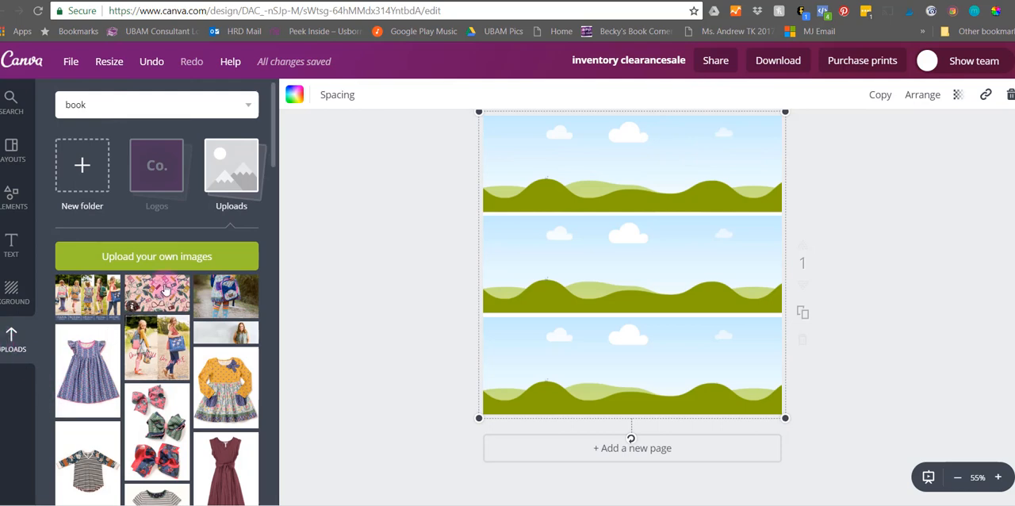
pyautogui.moveTo(133, 305); pyautogui.dragTo(596, 127)
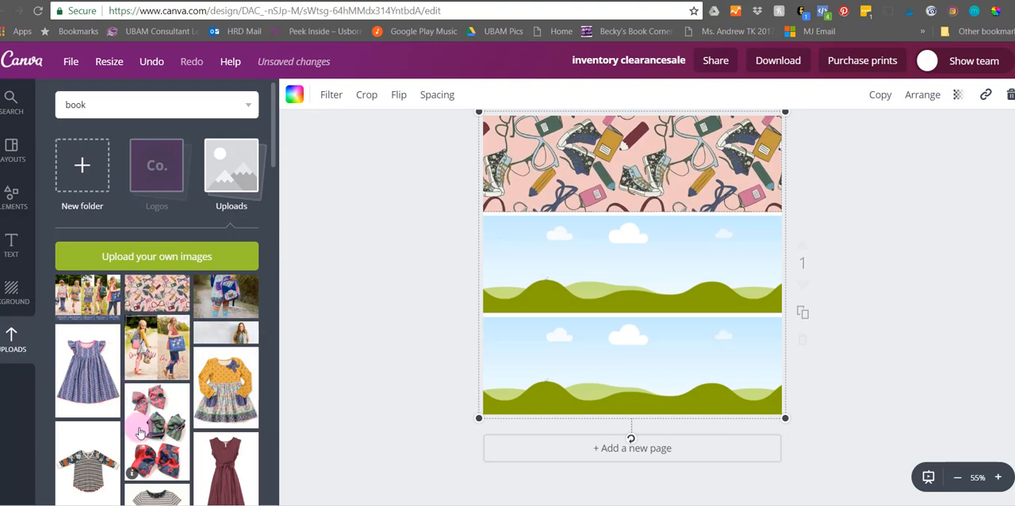
# - Fill the grid's middle row with the uploaded photo of the hair bows
pyautogui.moveTo(138, 428); pyautogui.dragTo(665, 279)
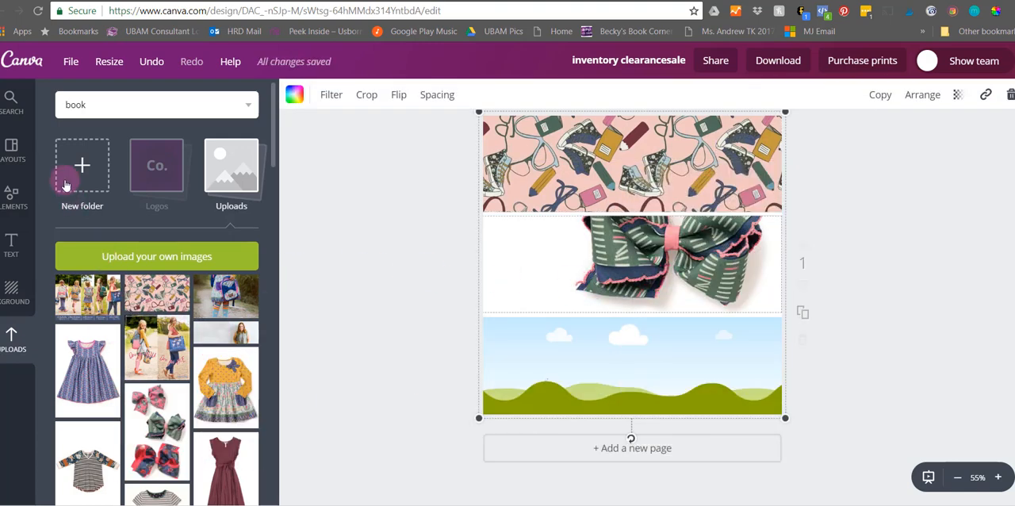
# - Try the photo frame with two side-by-side panels on the design and delete it
pyautogui.click(7, 195)
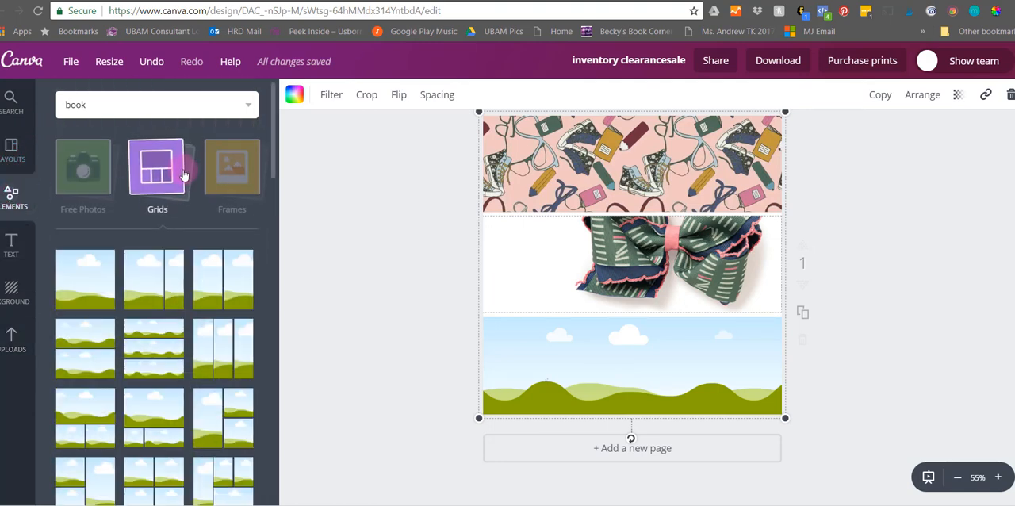
pyautogui.click(221, 182)
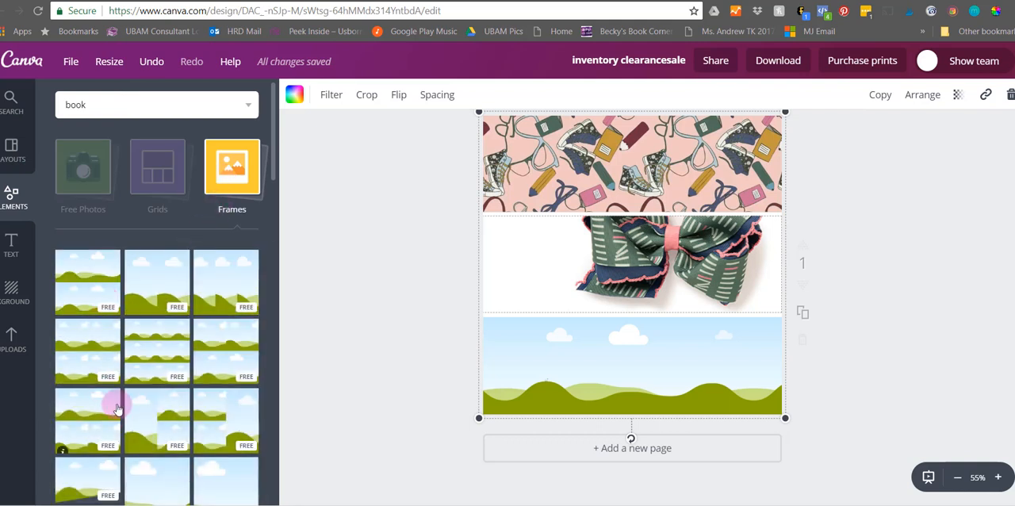
pyautogui.click(152, 282)
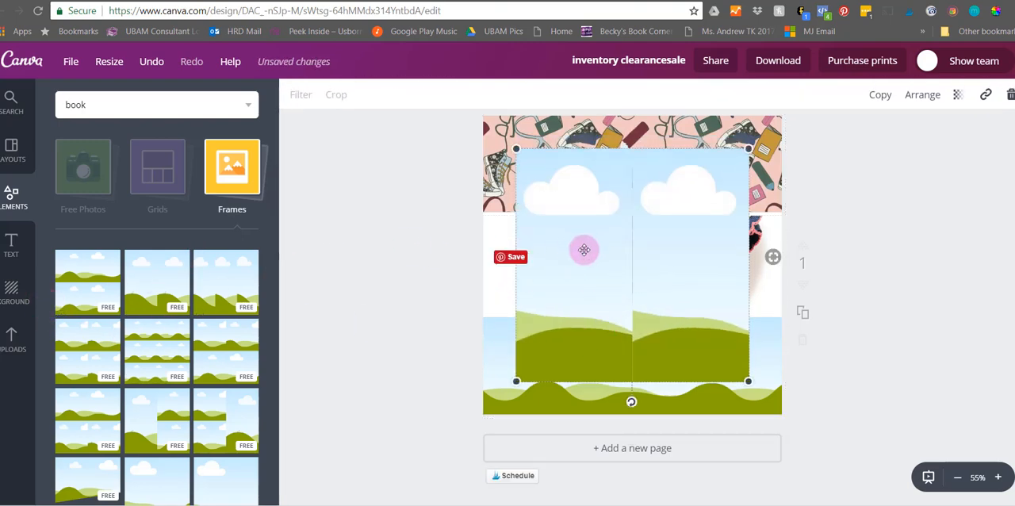
pyautogui.press('Delete')
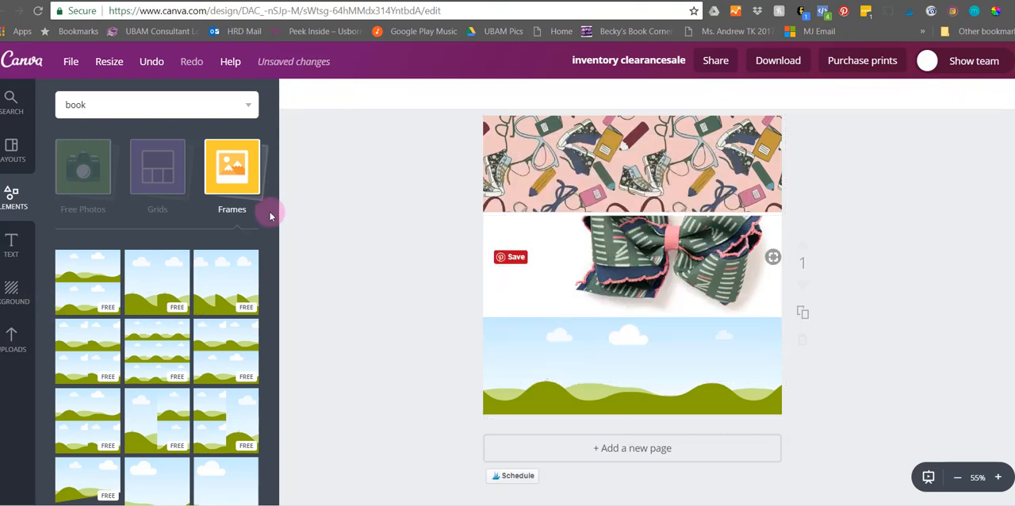
# - Add the solid square shape in purple and reshape it into a full-width band over the pink pattern row
pyautogui.click(215, 183)
pyautogui.click(93, 266)
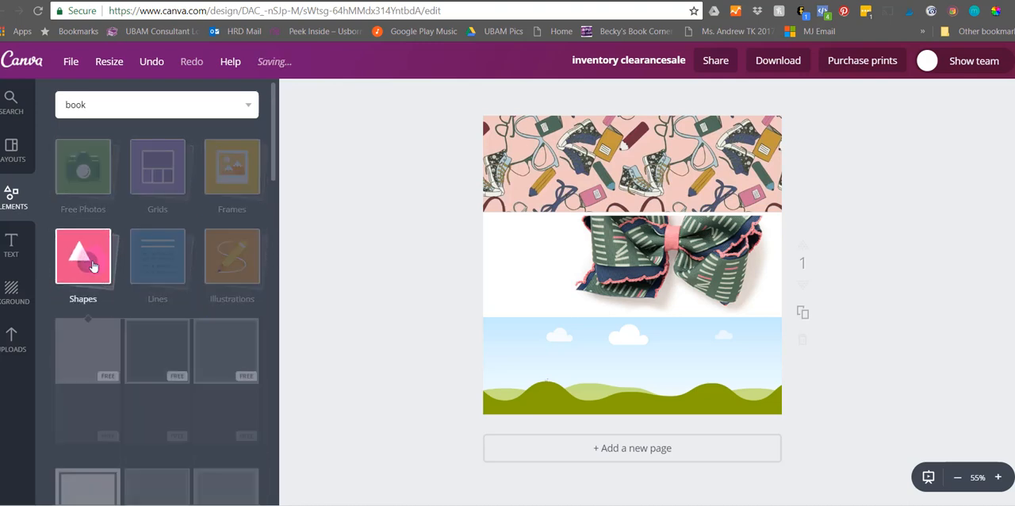
pyautogui.click(74, 365)
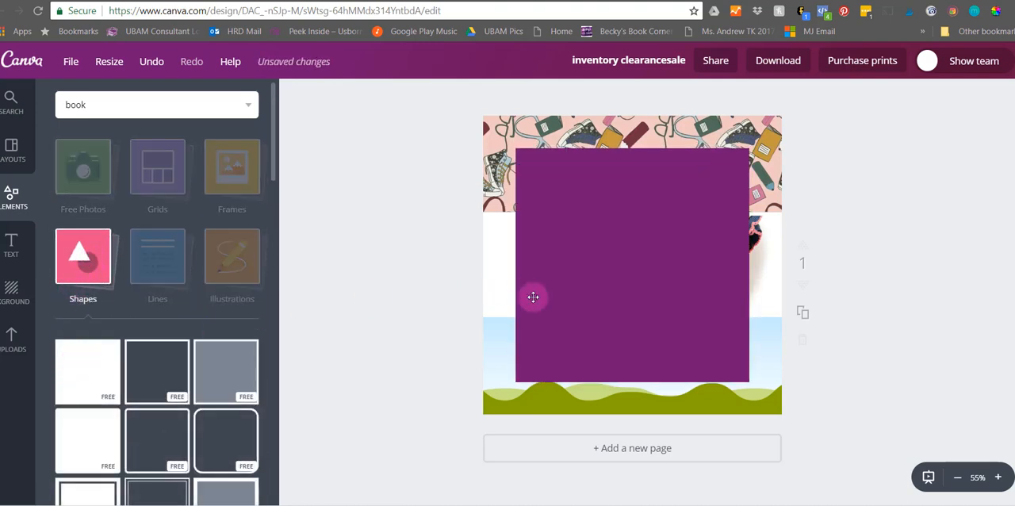
pyautogui.moveTo(637, 386); pyautogui.dragTo(562, 182)
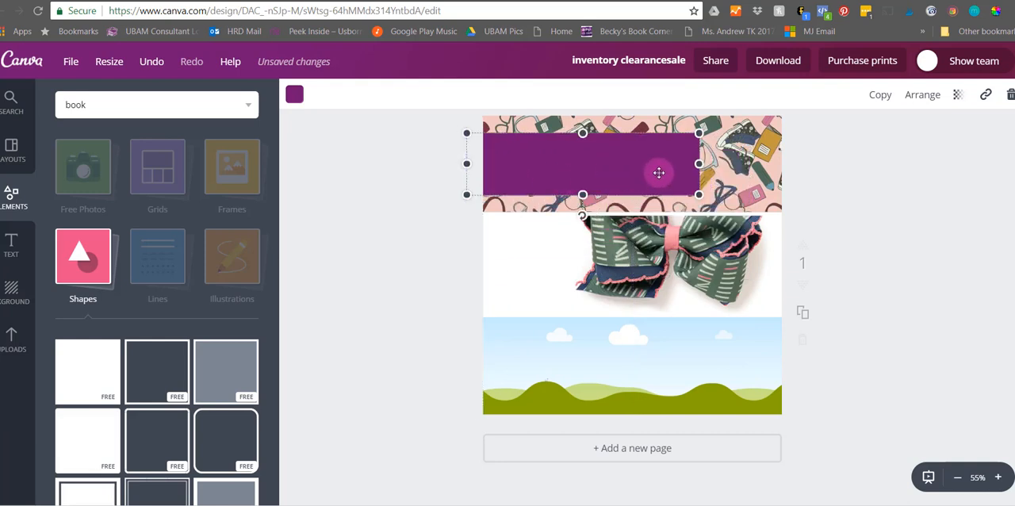
pyautogui.moveTo(698, 163); pyautogui.dragTo(814, 160)
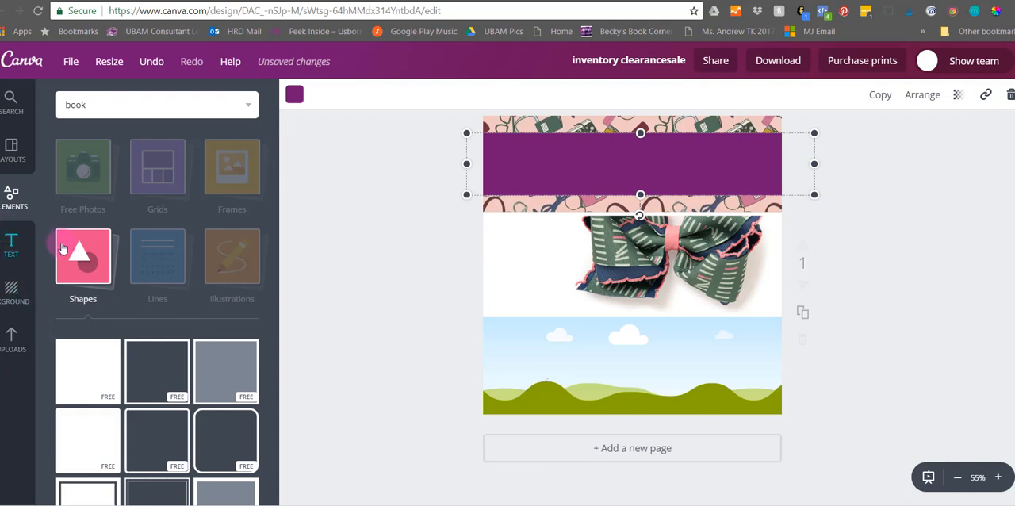
# - Add the orange dotted line and place it along the lower part of the purple band
pyautogui.click(76, 258)
pyautogui.click(155, 256)
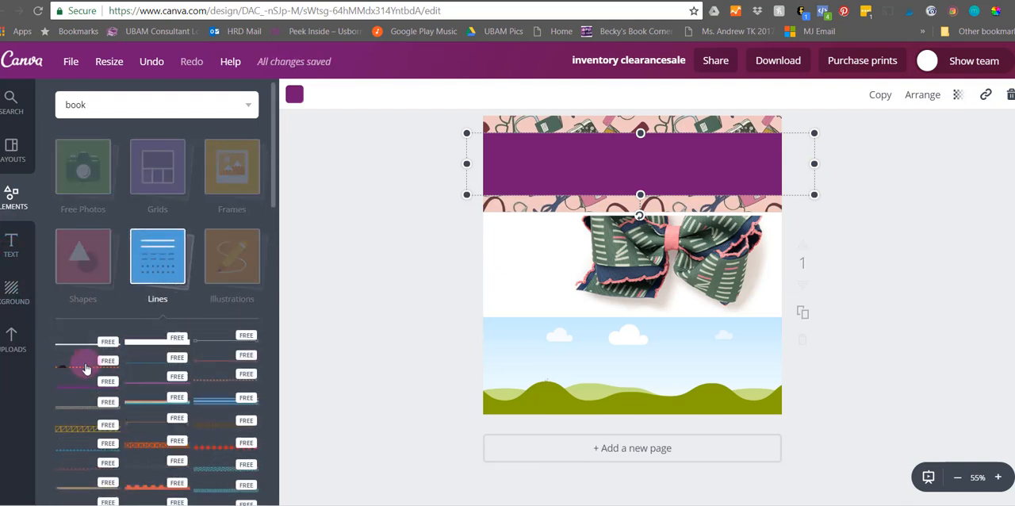
pyautogui.click(86, 367)
pyautogui.moveTo(544, 170); pyautogui.dragTo(549, 172)
pyautogui.moveTo(532, 268); pyautogui.dragTo(531, 179)
pyautogui.click(516, 274)
# - Add the teal chevron pattern from the Lines collection to the design
pyautogui.scroll(-3, 174, 452)
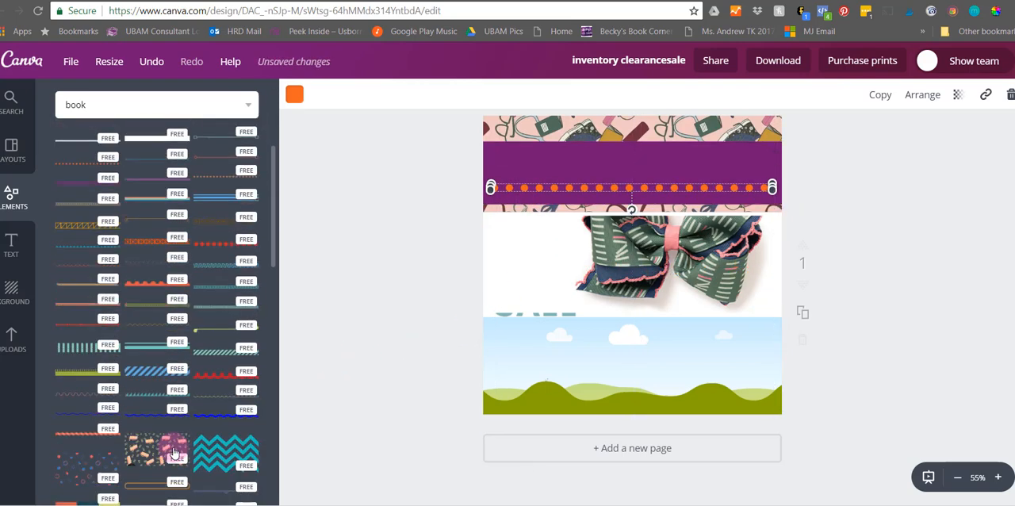
pyautogui.scroll(-1, 174, 452)
pyautogui.click(226, 383)
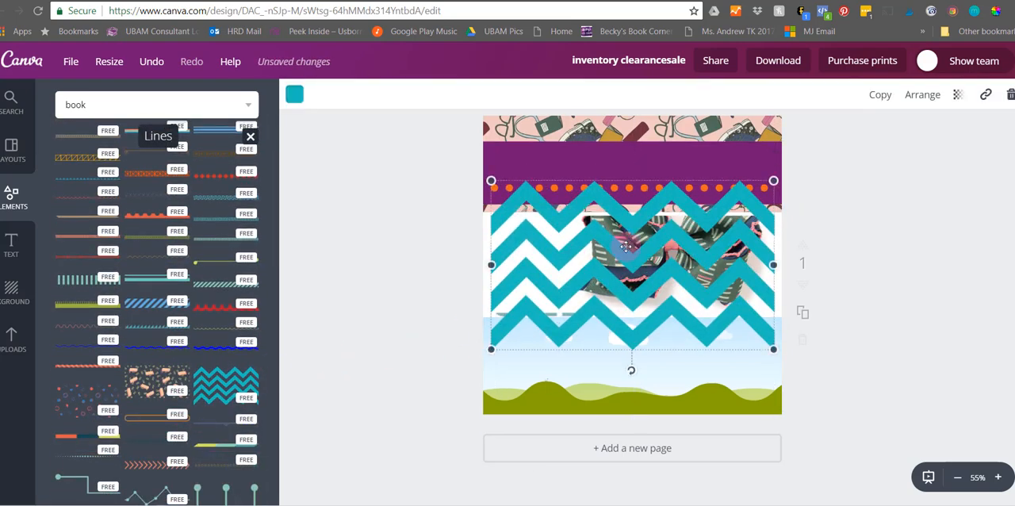
pyautogui.scroll(5, 160, 252)
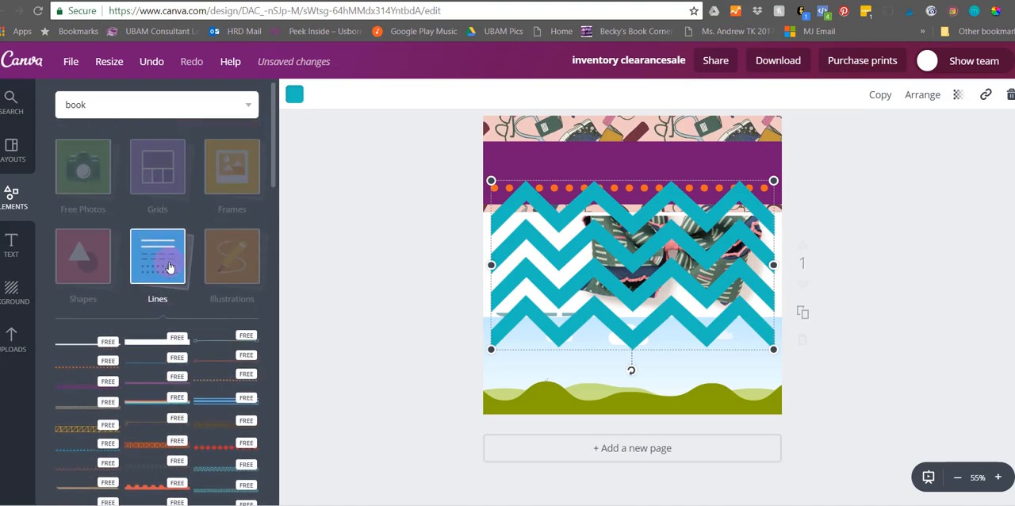
pyautogui.click(168, 268)
# - Add the binoculars illustration, shrunk and placed in the lower-right area of the design
pyautogui.click(232, 260)
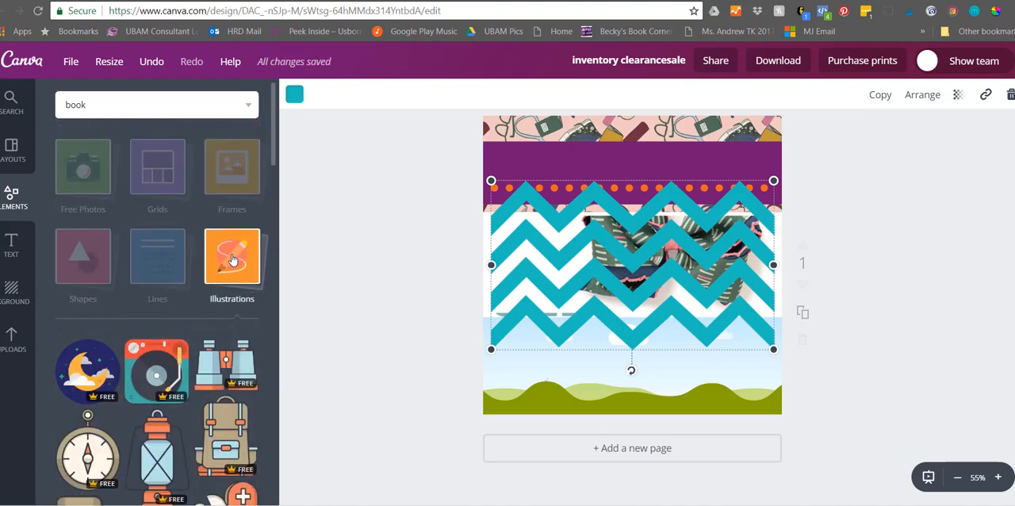
pyautogui.scroll(-1, 192, 441)
pyautogui.scroll(-1, 192, 442)
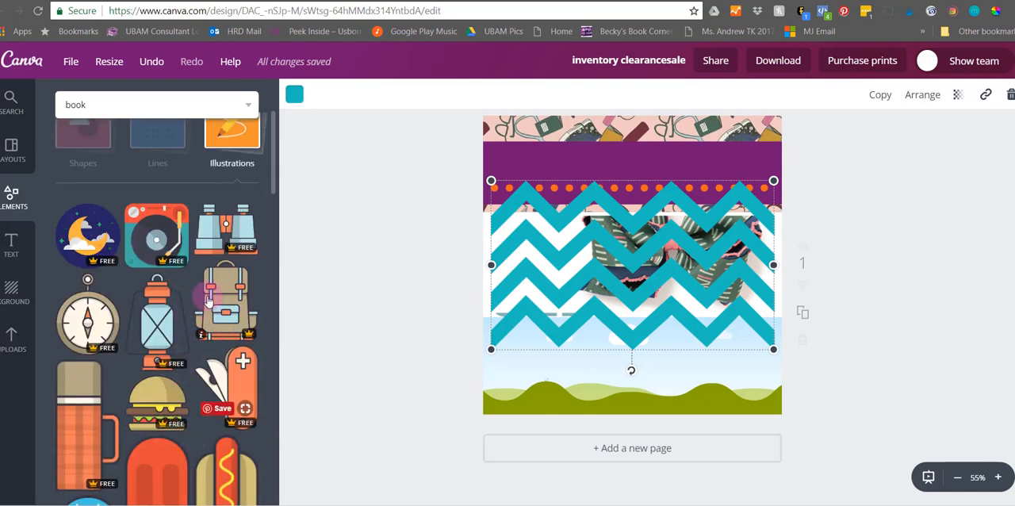
pyautogui.click(248, 236)
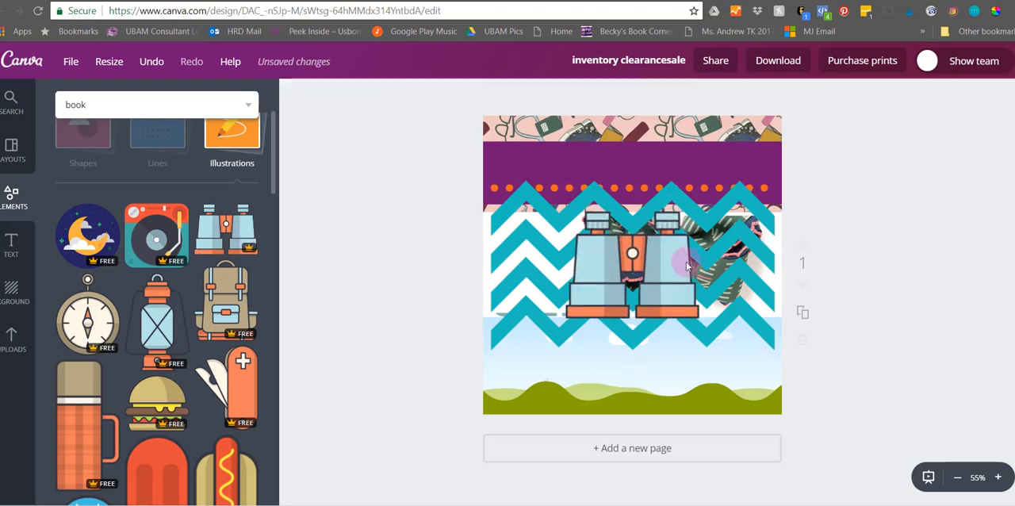
pyautogui.moveTo(651, 297); pyautogui.dragTo(710, 375)
pyautogui.moveTo(631, 403); pyautogui.dragTo(701, 357)
pyautogui.click(240, 156)
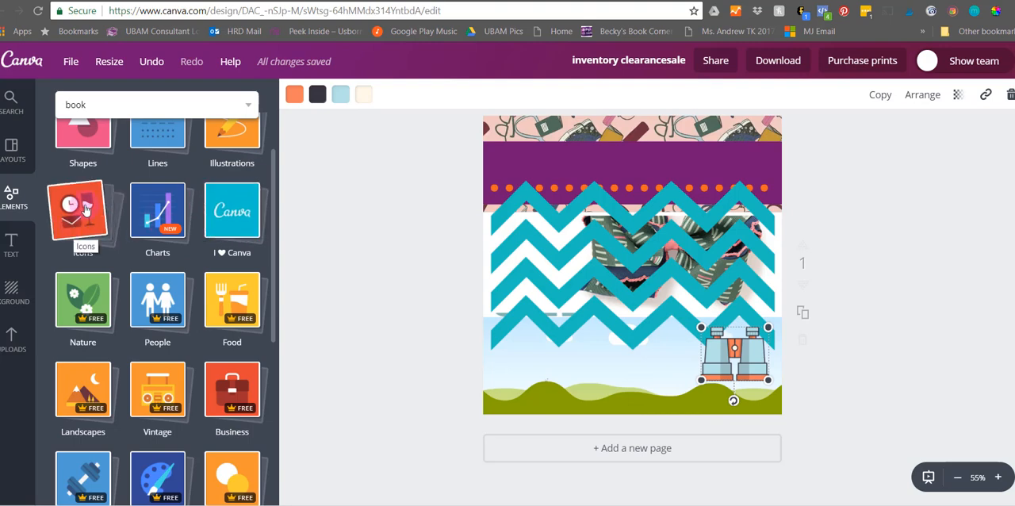
# - Review the graphics offered in the Icons and Charts element collections
pyautogui.click(83, 209)
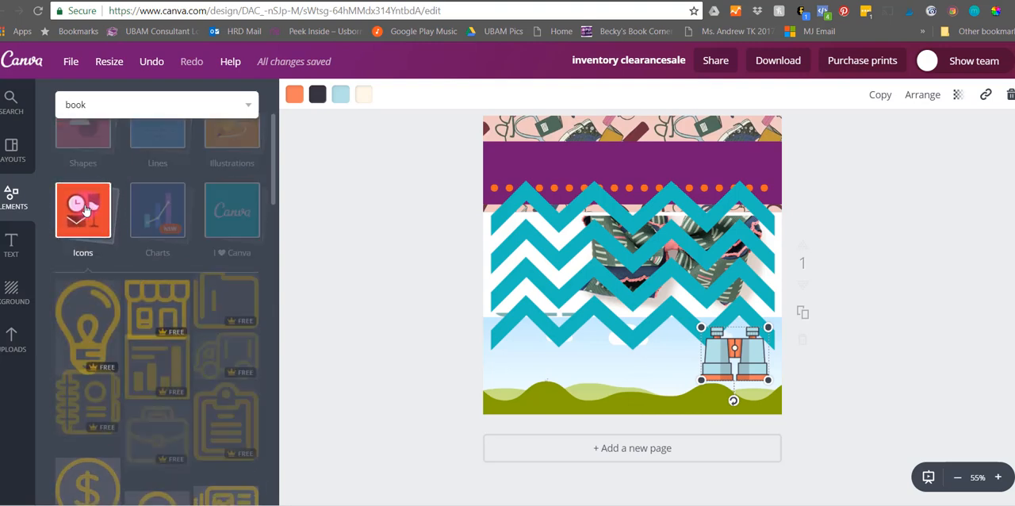
pyautogui.click(84, 209)
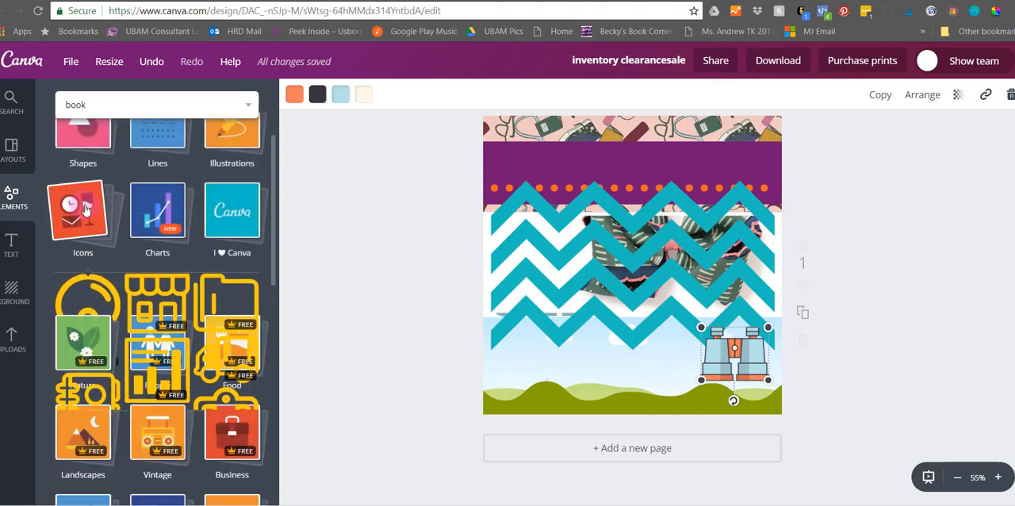
pyautogui.click(156, 213)
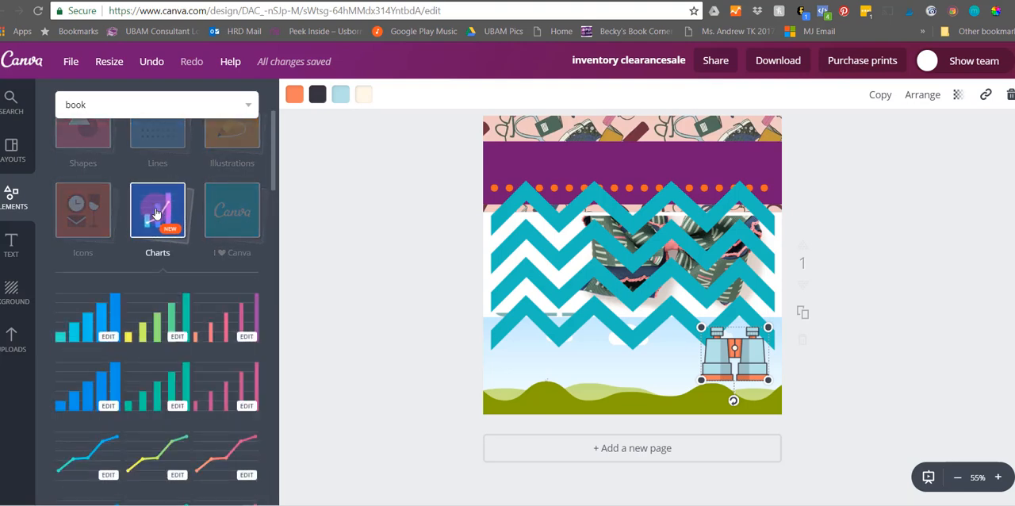
pyautogui.click(156, 212)
# - Add the #CANVALOVE graphic from the I ♥ Canva collection and place it across the purple band
pyautogui.click(234, 209)
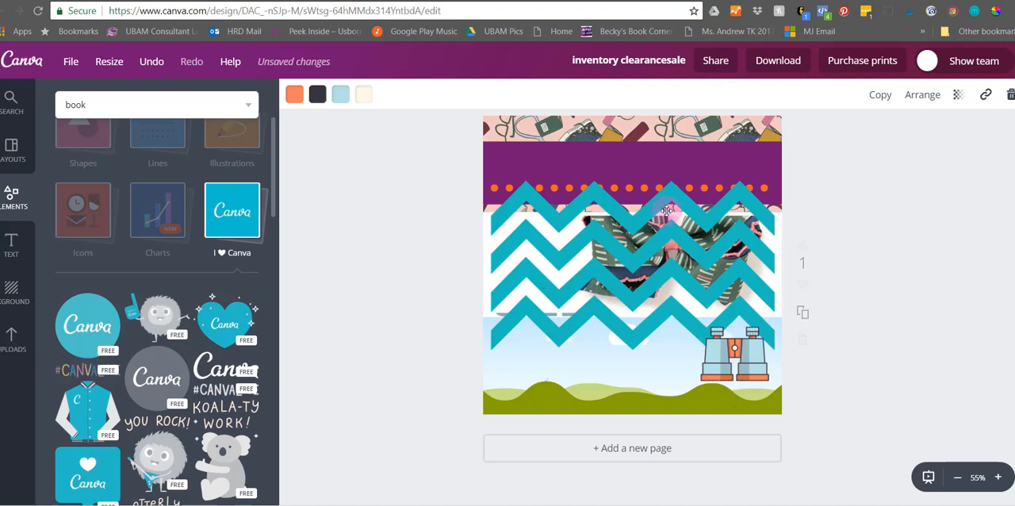
pyautogui.click(87, 370)
pyautogui.moveTo(634, 208); pyautogui.dragTo(640, 178)
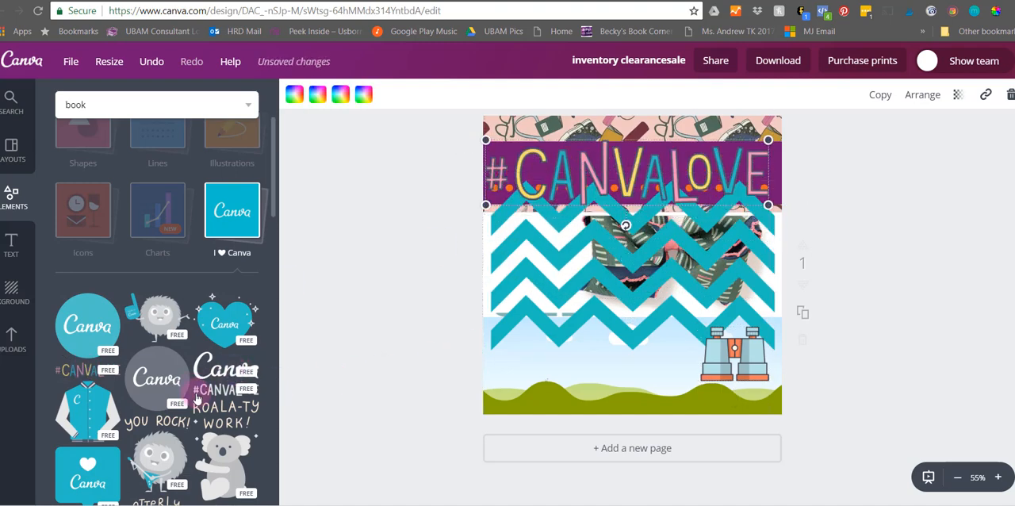
# - Look through the rest of the I ♥ Canva graphics and the remaining element collections, from Nature down to Wedding
pyautogui.scroll(-3, 198, 398)
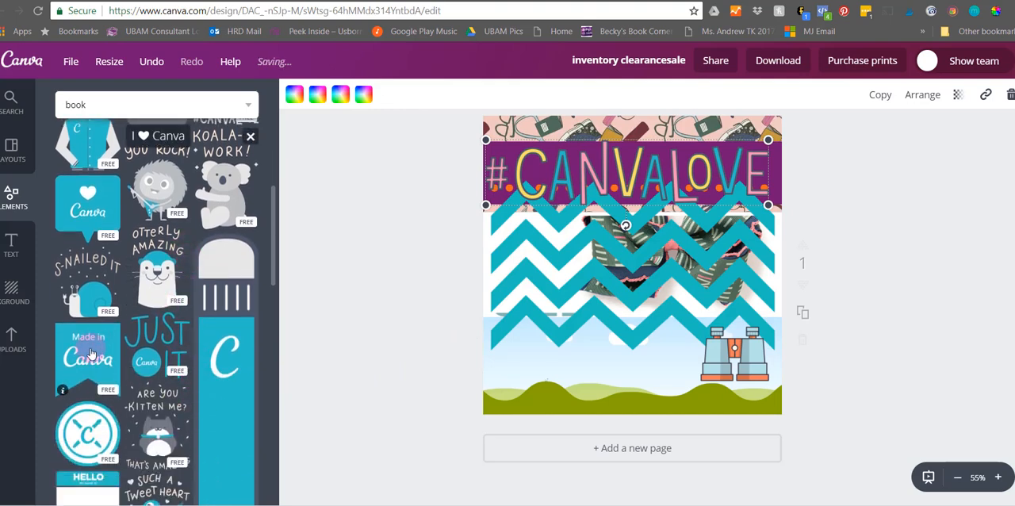
pyautogui.scroll(5, 149, 321)
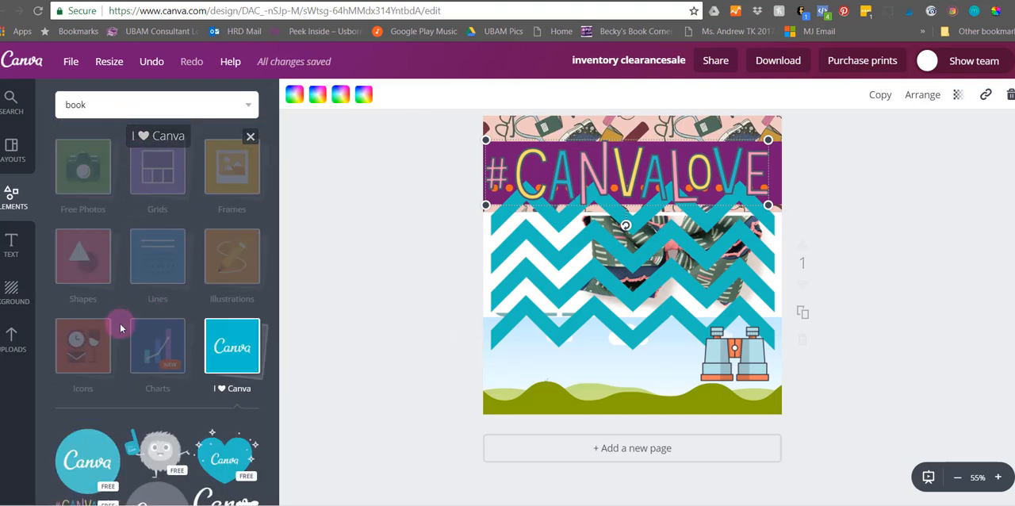
pyautogui.click(255, 346)
pyautogui.scroll(-1, 101, 428)
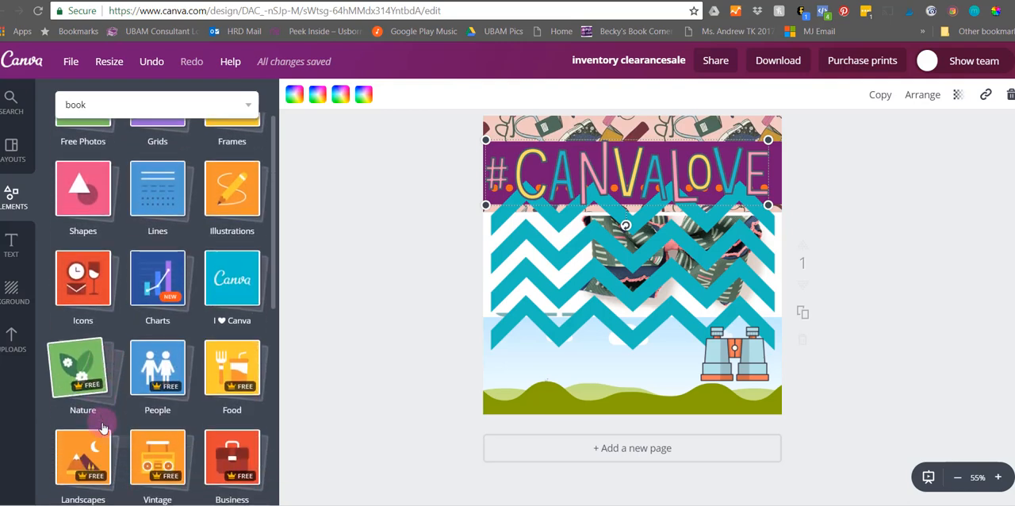
pyautogui.scroll(-2, 179, 368)
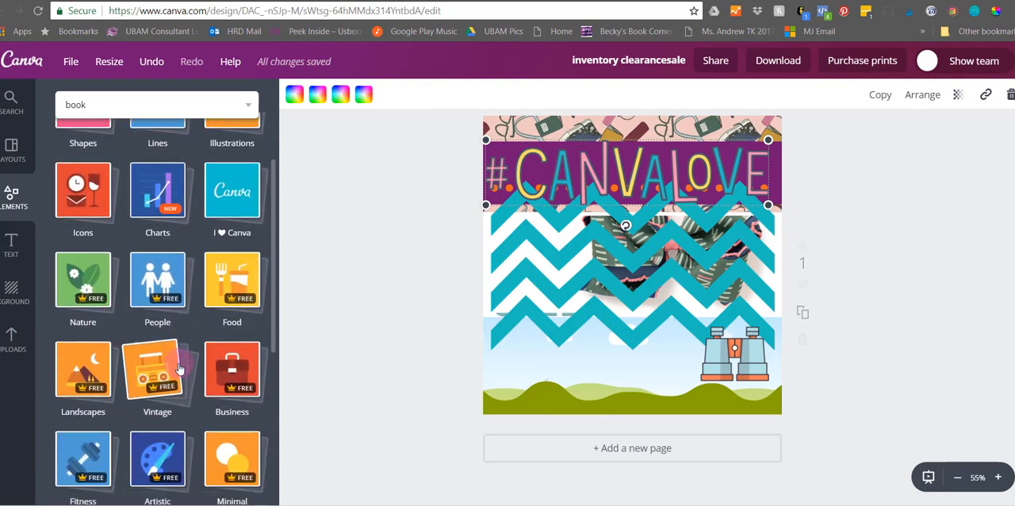
pyautogui.scroll(-4, 179, 368)
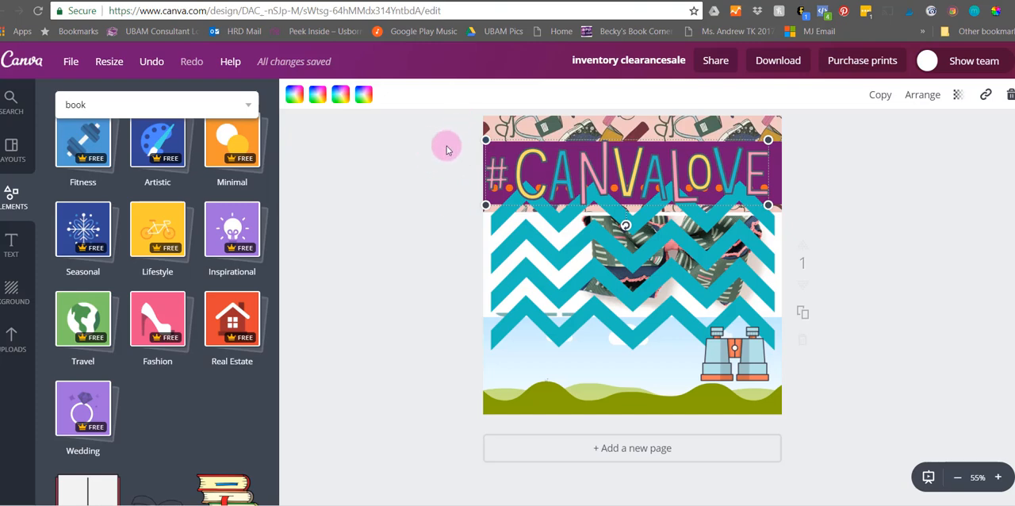
# - Delete everything laid over the photo grid, and the three-row grid itself with its bow and pink pattern images
pyautogui.moveTo(435, 135); pyautogui.dragTo(824, 404)
pyautogui.press('Delete')
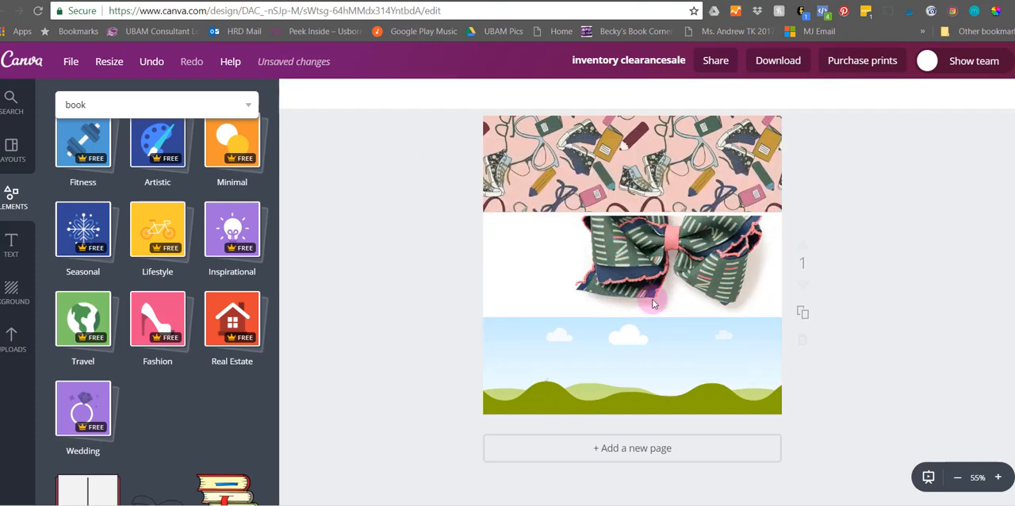
pyautogui.click(653, 300)
pyautogui.press('Delete')
pyautogui.click(594, 161)
pyautogui.press('Delete')
pyautogui.press('Delete')
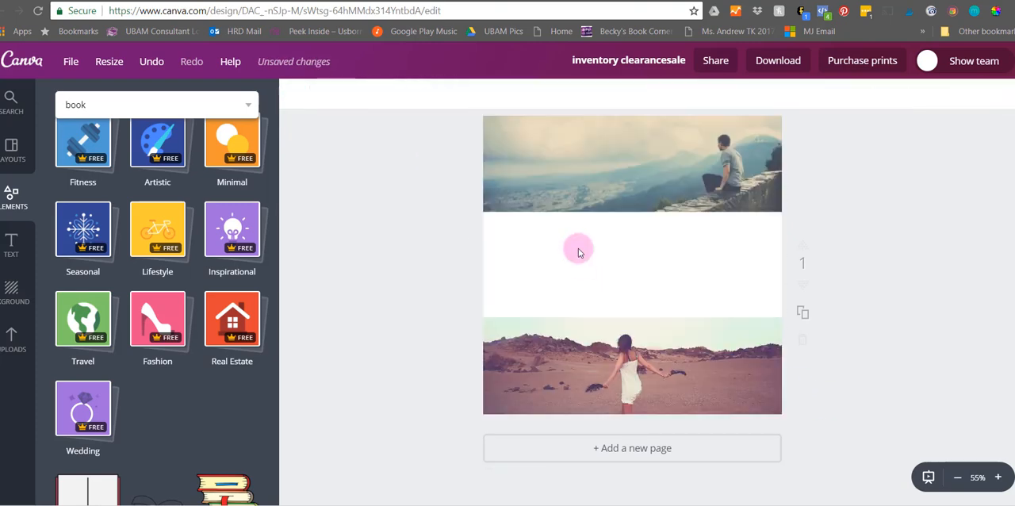
# - Add the FARM TO TABLE text combination to the blank middle band and enlarge it to about 82.9 font size
pyautogui.click(527, 252)
pyautogui.click(8, 243)
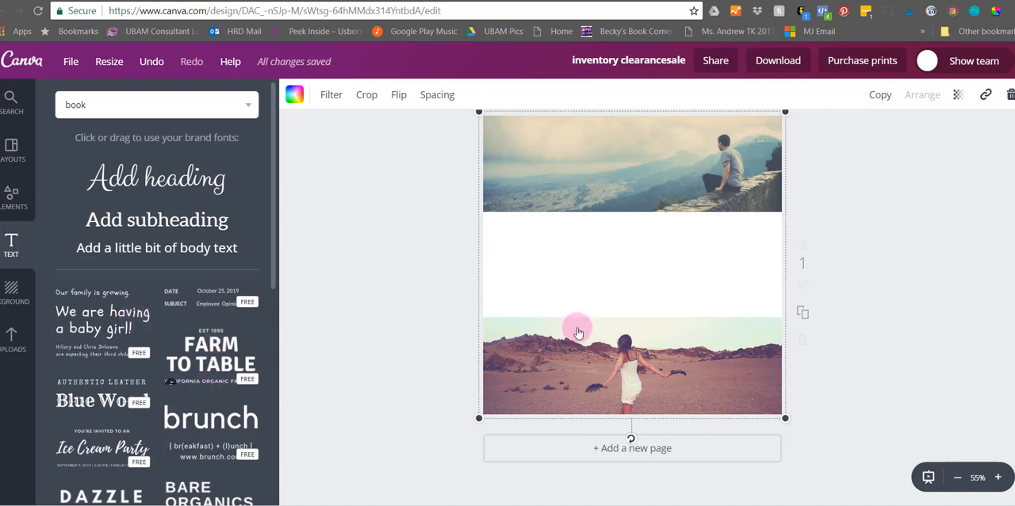
pyautogui.click(605, 295)
pyautogui.click(587, 266)
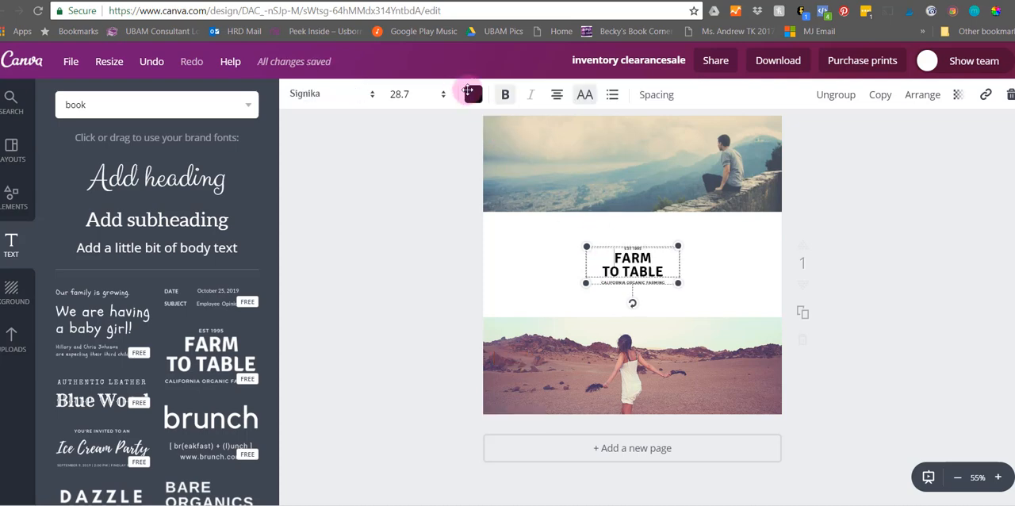
pyautogui.moveTo(555, 223); pyautogui.dragTo(509, 190)
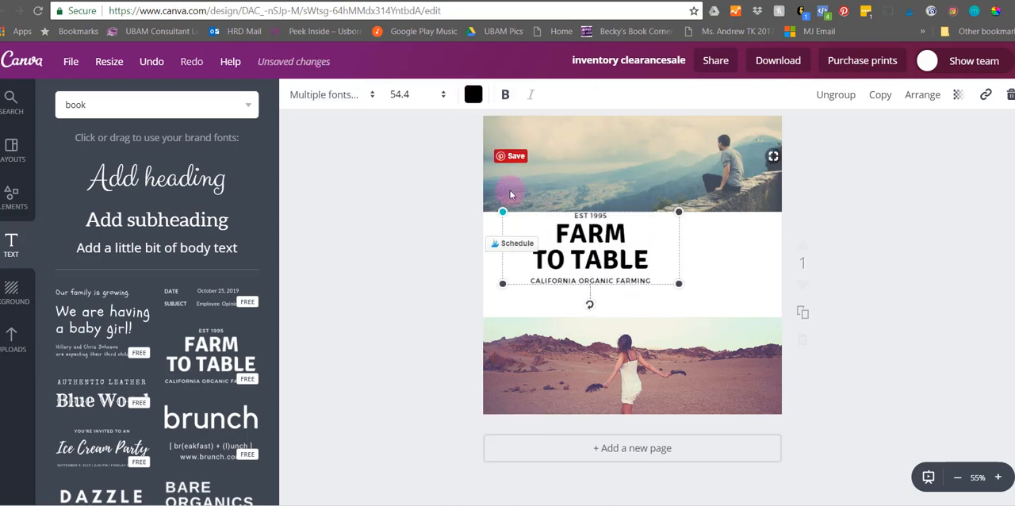
pyautogui.moveTo(678, 308); pyautogui.dragTo(771, 321)
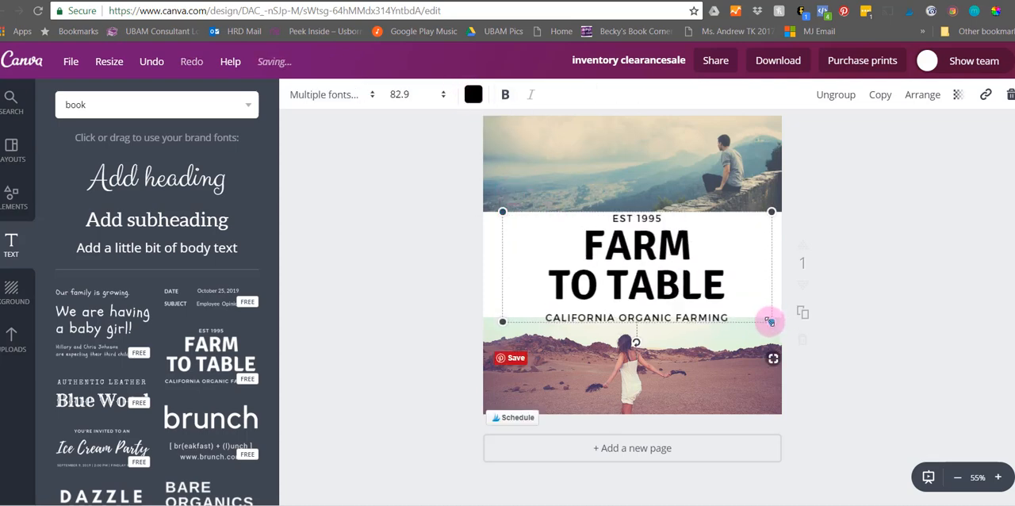
# - Add a subheading text box and place it on the mountain photo at the top of the design
pyautogui.click(163, 224)
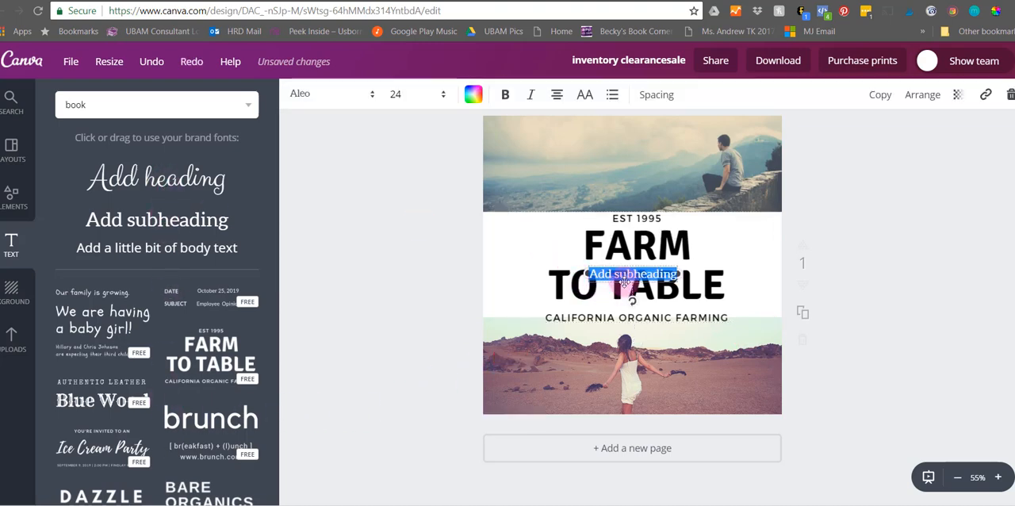
pyautogui.moveTo(616, 264); pyautogui.dragTo(574, 176)
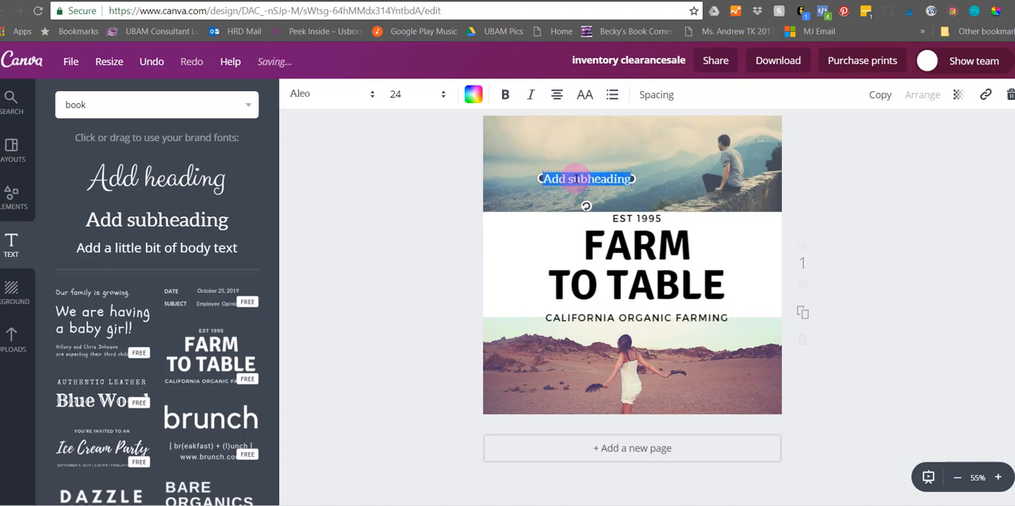
# - Replace the subheading text on the mountain photo with CANVA LOVE, formatted in the Black Diamond font at size 56
pyautogui.write('ICANVA')
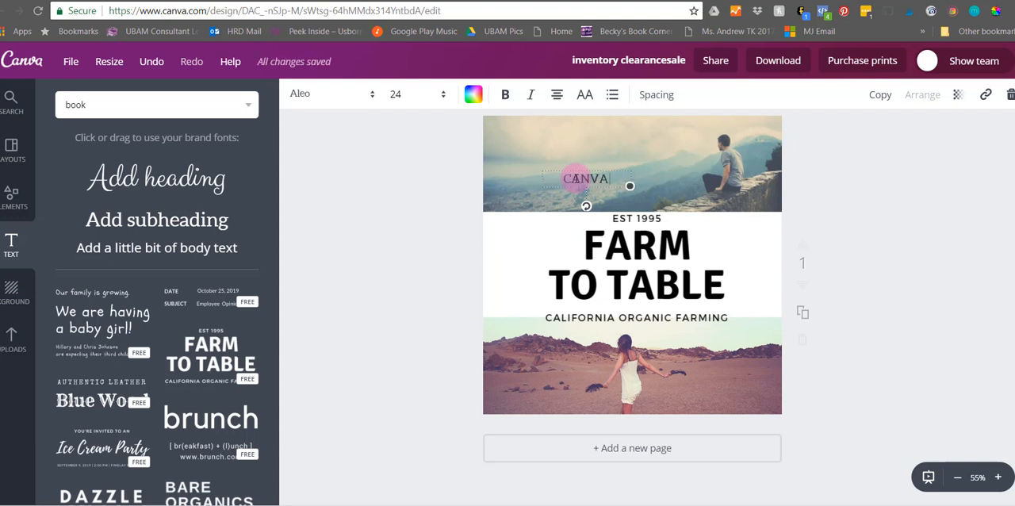
pyautogui.write(' LOVE')
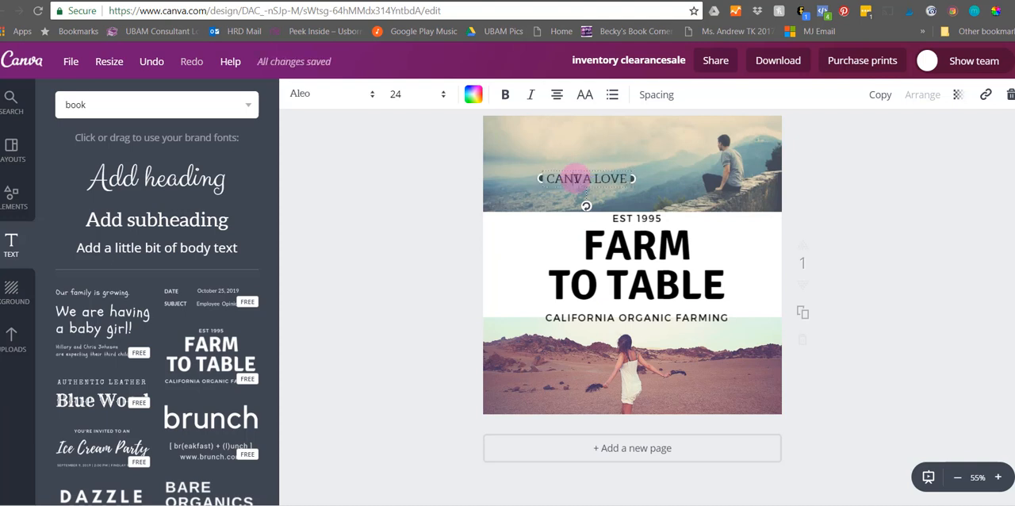
pyautogui.click(351, 93)
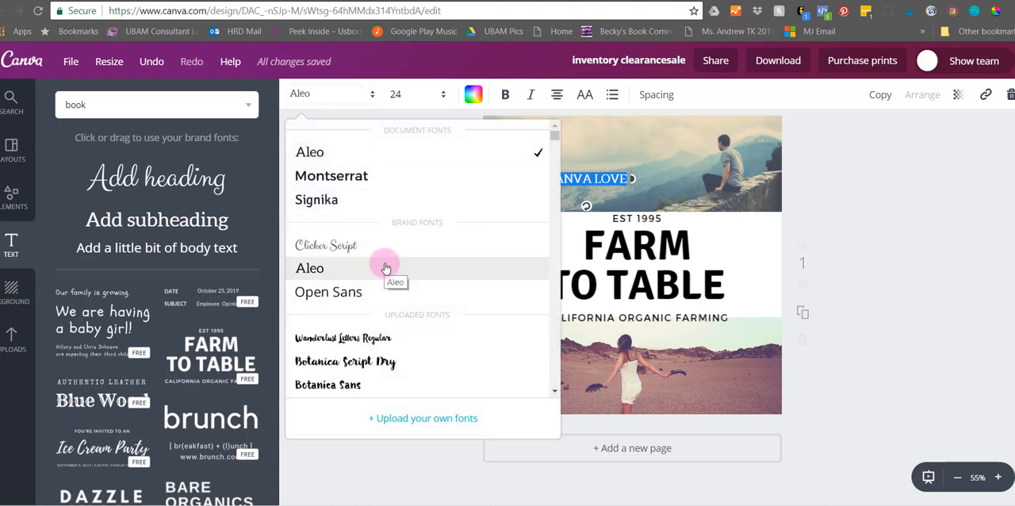
pyautogui.scroll(-3, 386, 268)
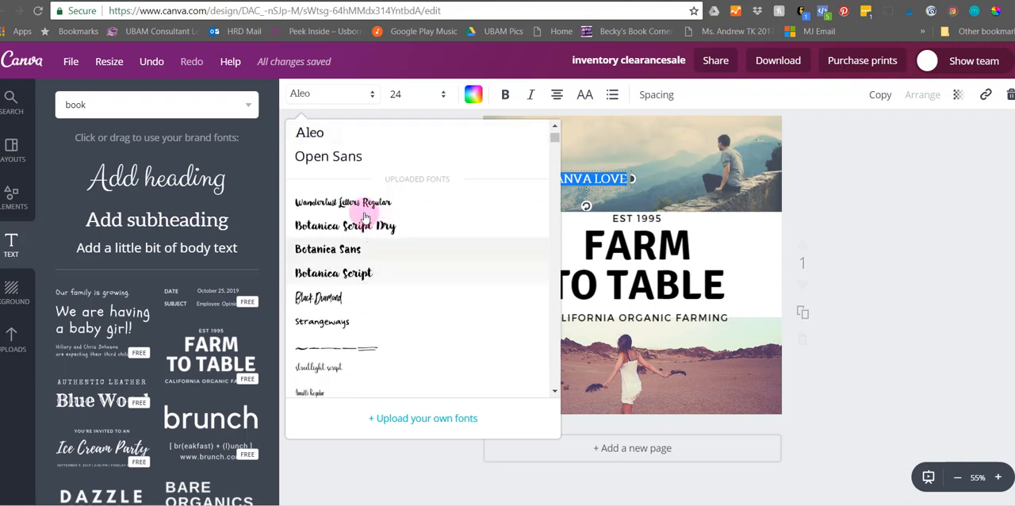
pyautogui.click(355, 300)
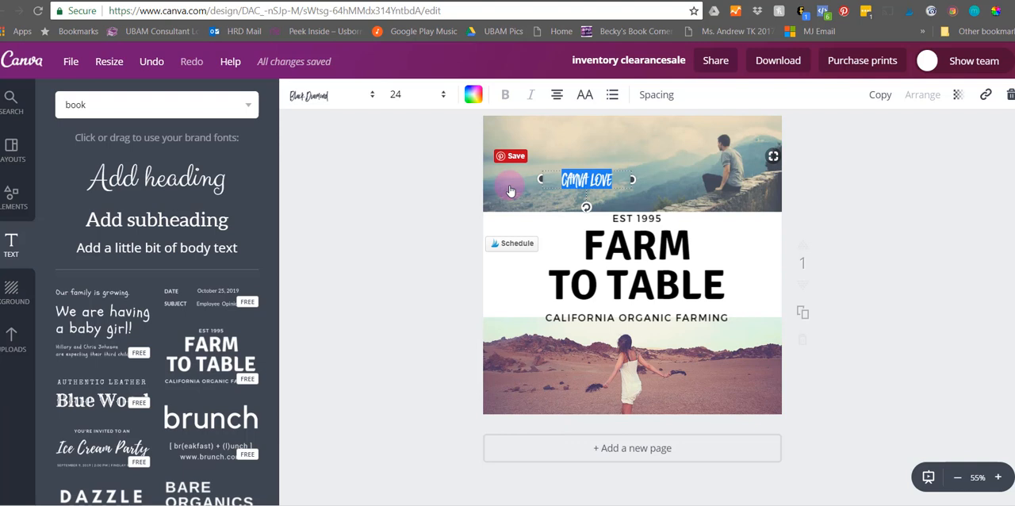
pyautogui.click(419, 95)
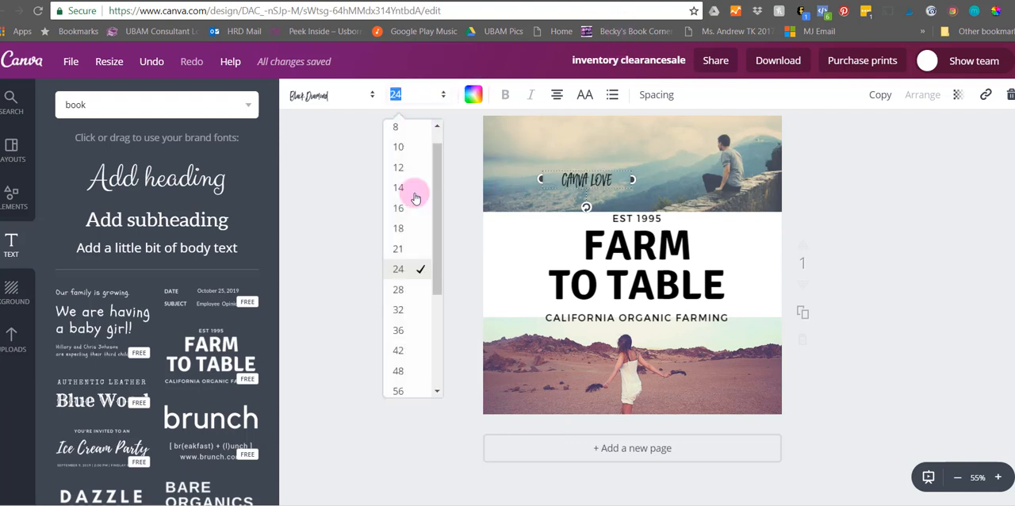
pyautogui.click(405, 390)
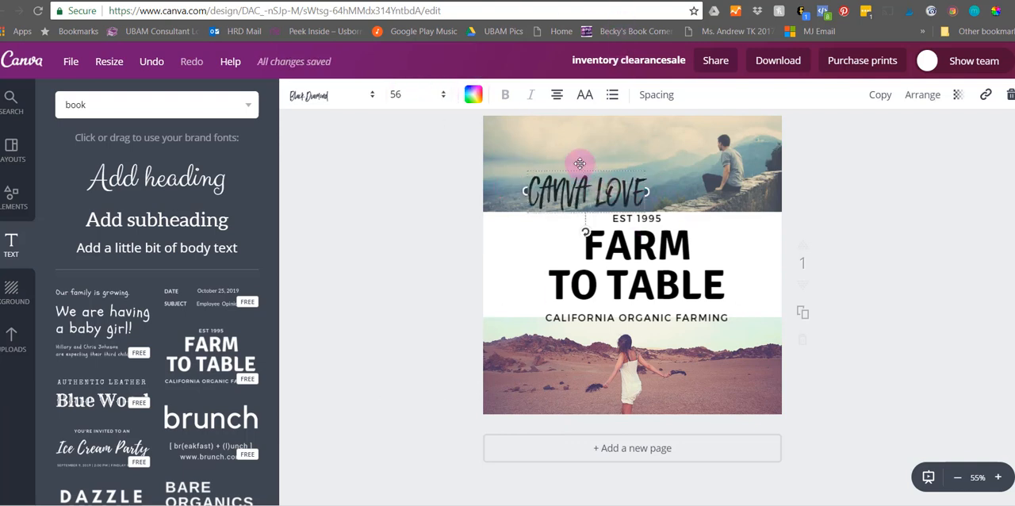
# - Change the CANVA LOVE text to the Architects Daughter font and move it to the upper-left part of the mountain photo
pyautogui.click(313, 95)
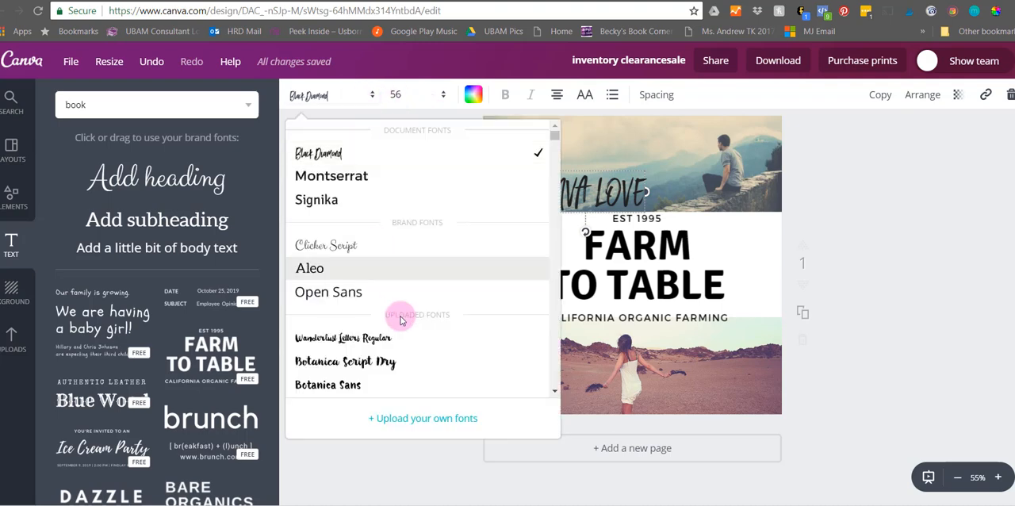
pyautogui.scroll(-5, 398, 316)
pyautogui.scroll(-10, 400, 319)
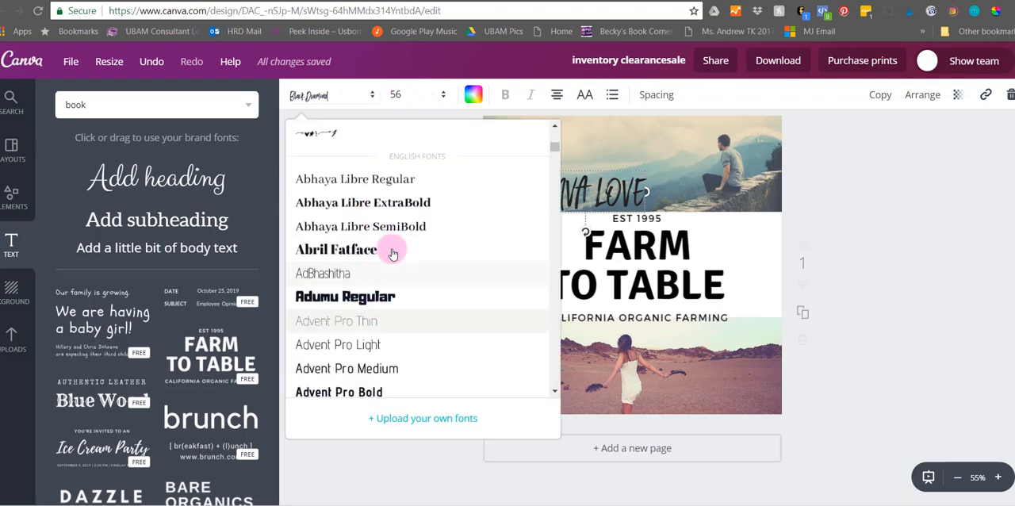
pyautogui.scroll(-10, 370, 309)
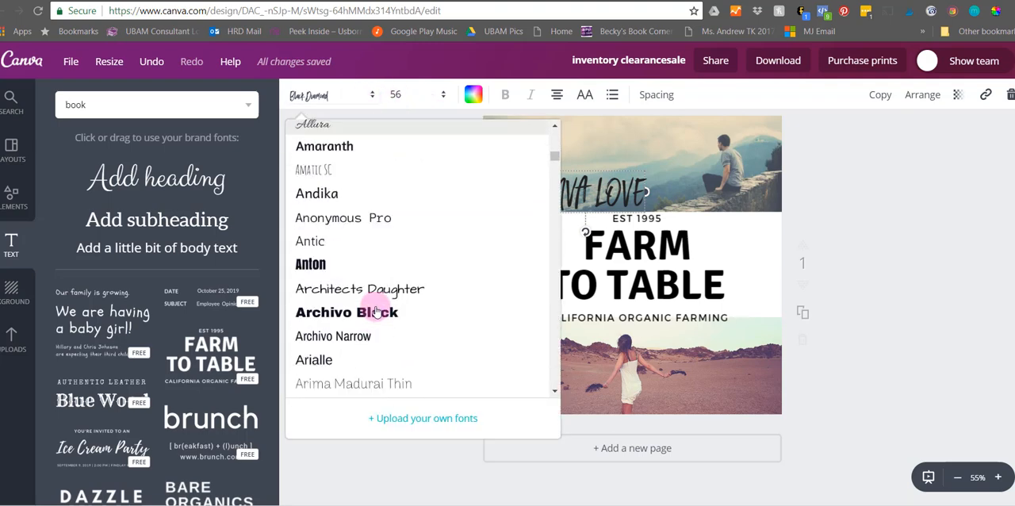
pyautogui.click(299, 204)
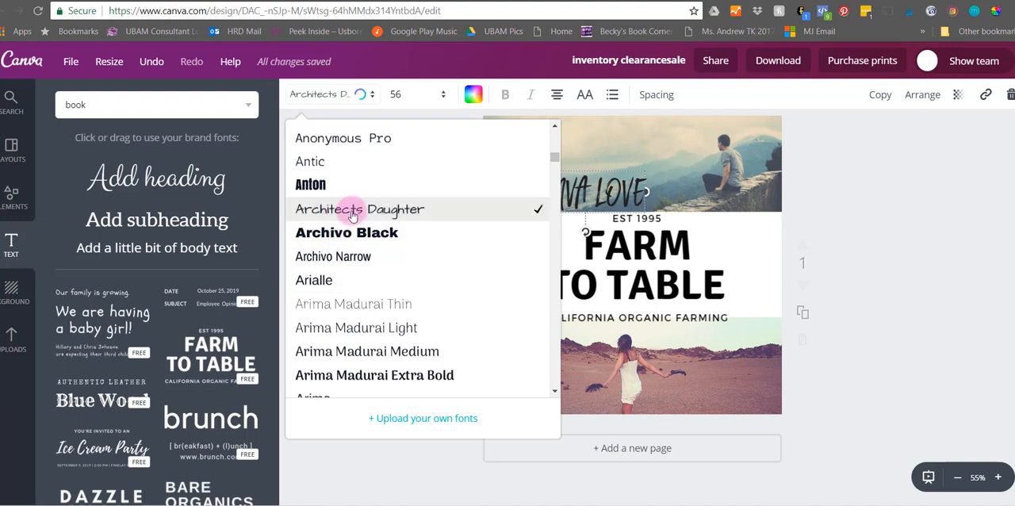
pyautogui.click(366, 208)
pyautogui.moveTo(557, 174); pyautogui.dragTo(520, 137)
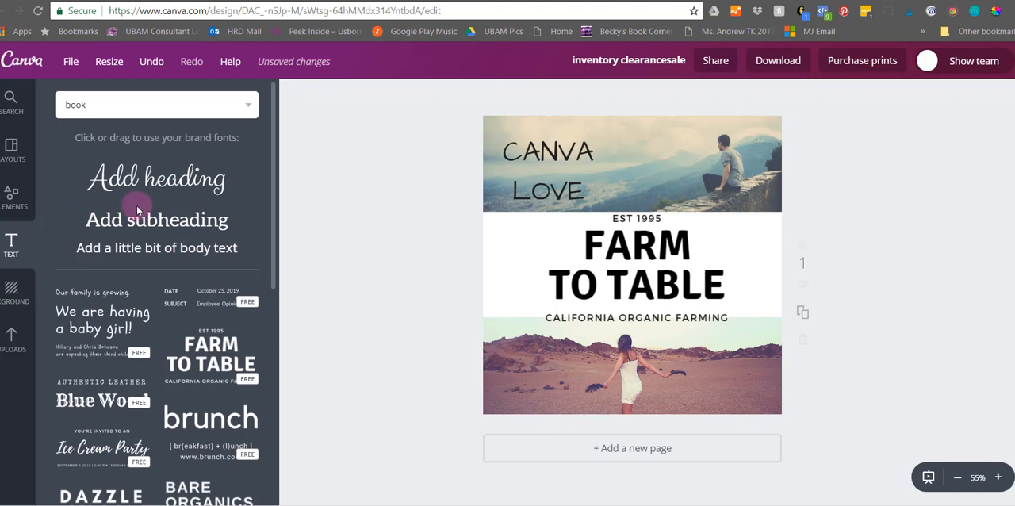
# - Apply the dark charcoal Trunk Keeper Becky background color and delete the photo grid together with its mountain and desert photos
pyautogui.click(11, 291)
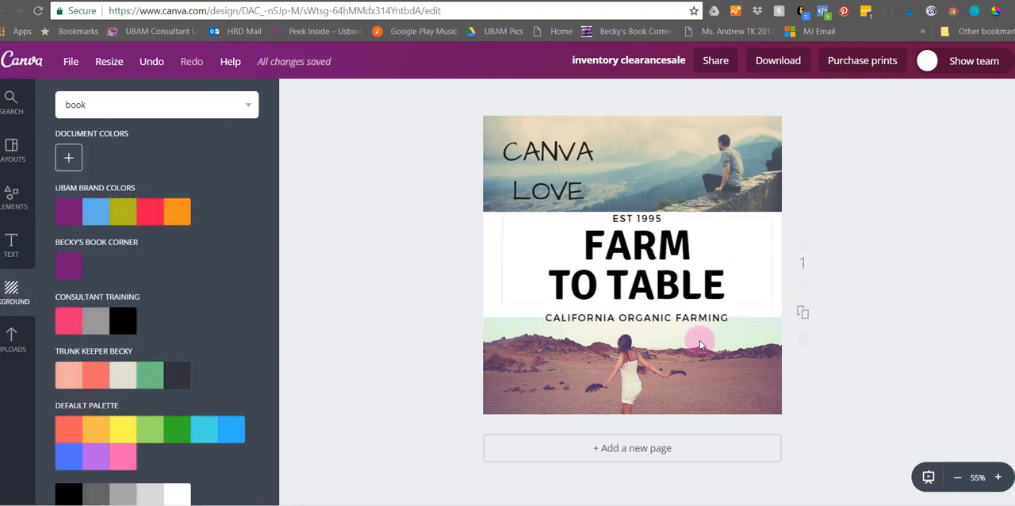
pyautogui.click(177, 374)
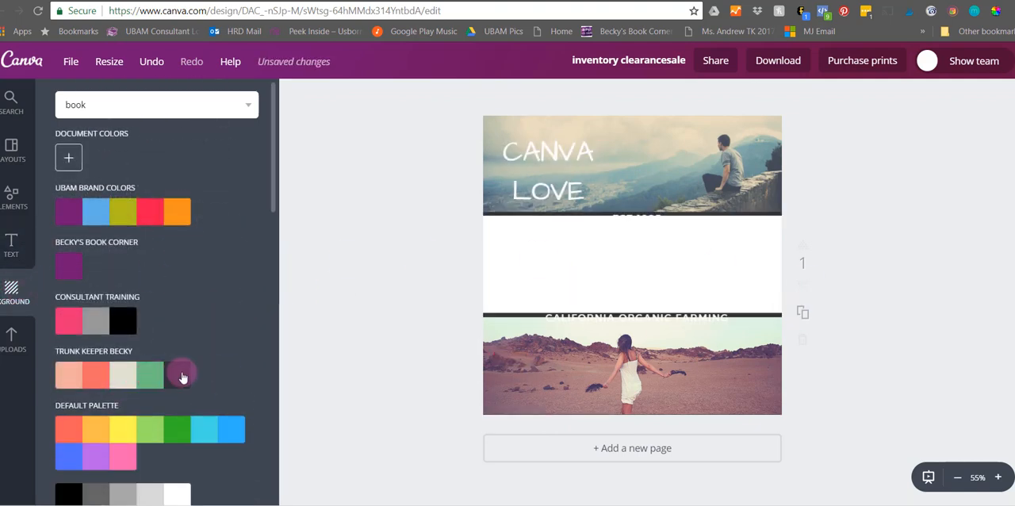
pyautogui.click(618, 373)
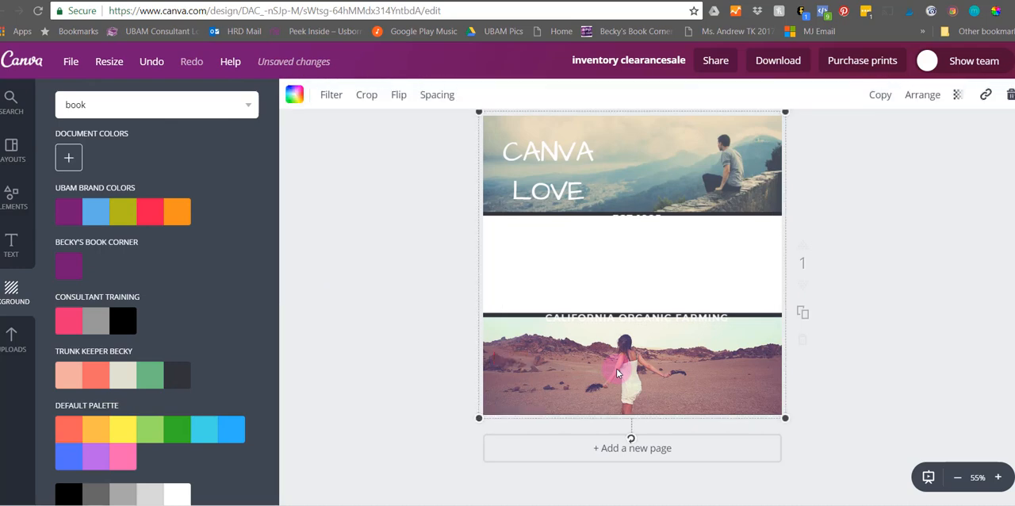
pyautogui.press('Delete')
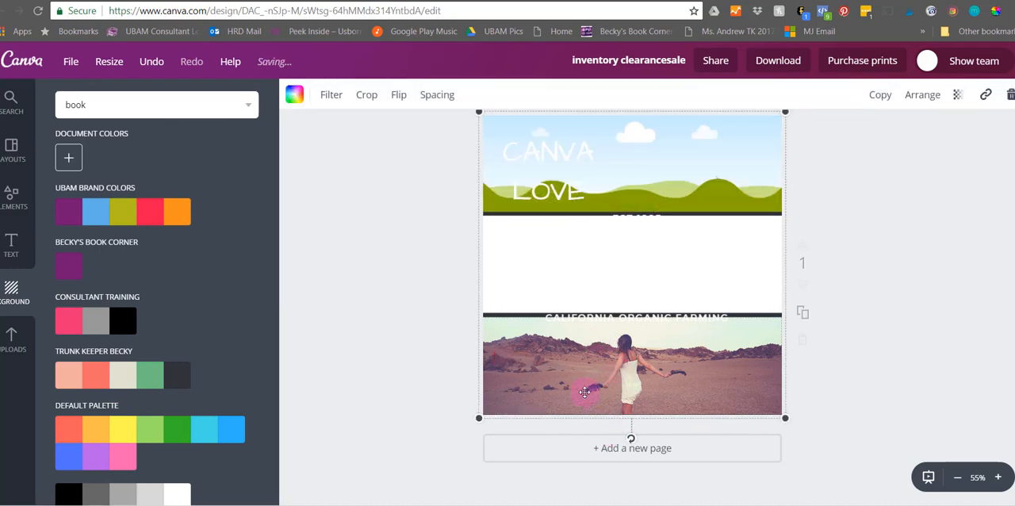
pyautogui.press('Delete')
pyautogui.moveTo(590, 374); pyautogui.dragTo(647, 372)
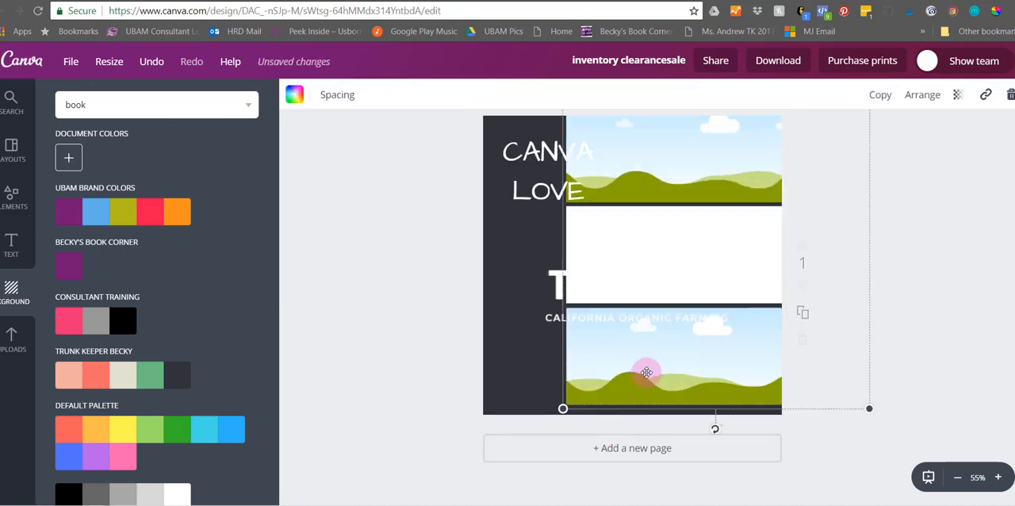
pyautogui.press('Delete')
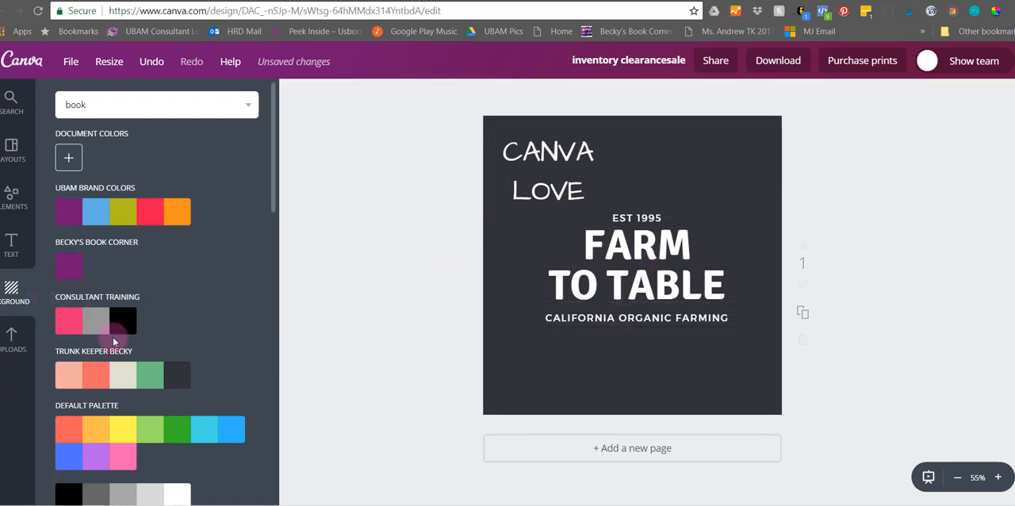
# - Try the black and pink Consultant Training colors and the coral default palette color as the background
pyautogui.click(120, 320)
pyautogui.click(66, 319)
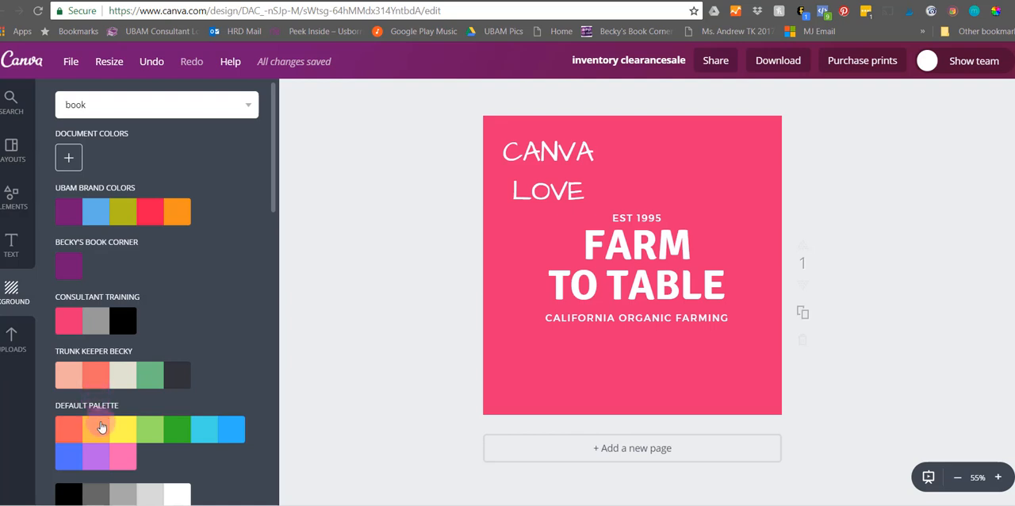
pyautogui.scroll(-3, 109, 381)
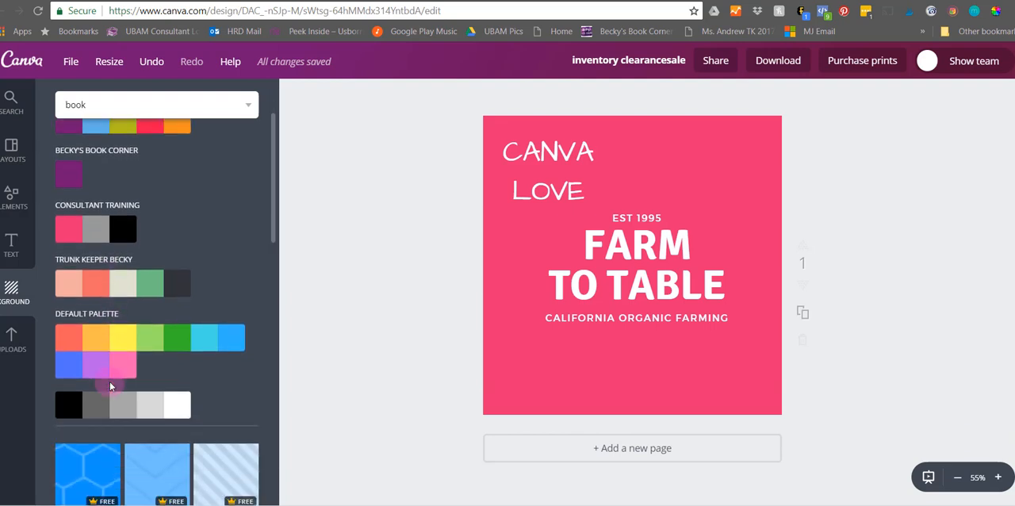
pyautogui.scroll(1, 109, 382)
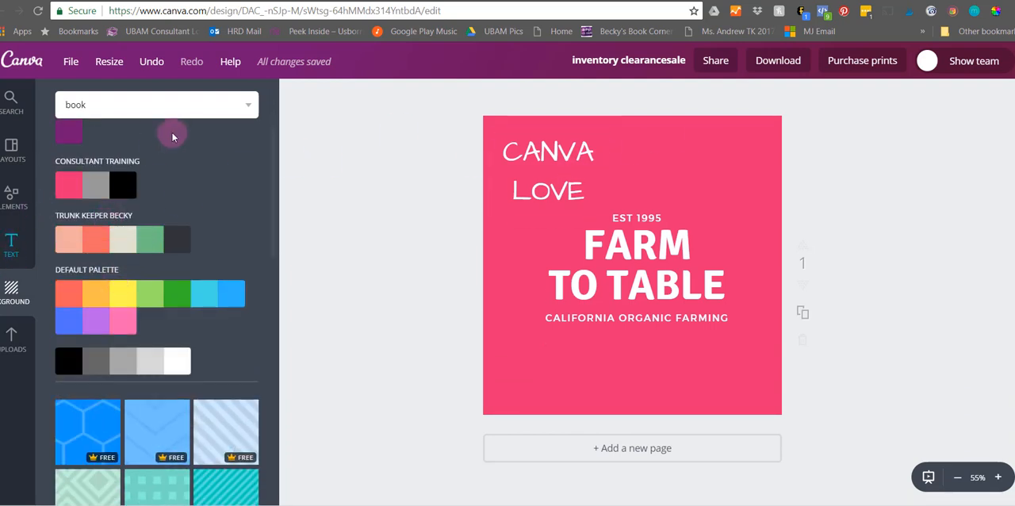
pyautogui.click(68, 297)
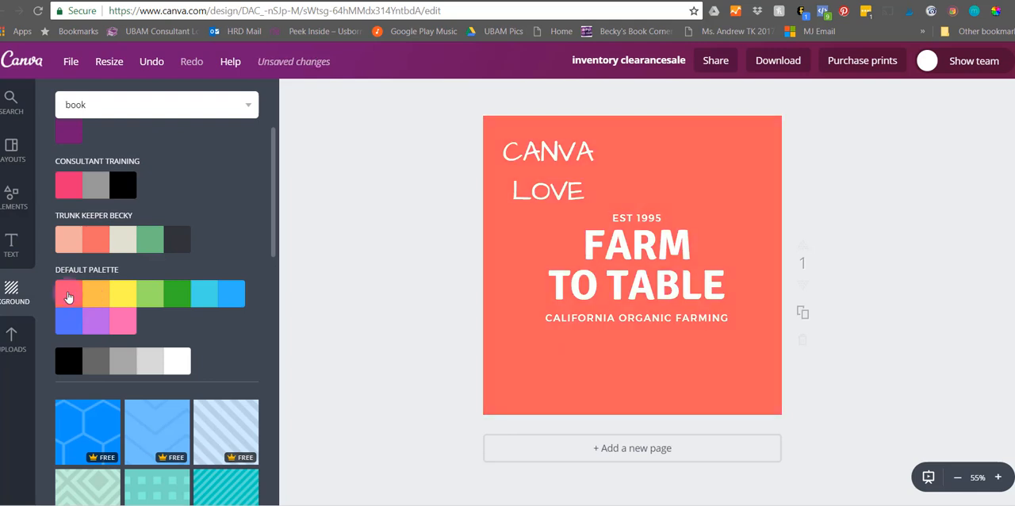
# - Add a custom document color from the color wheel, pale pink ffd2d2, as the background
pyautogui.scroll(3, 107, 292)
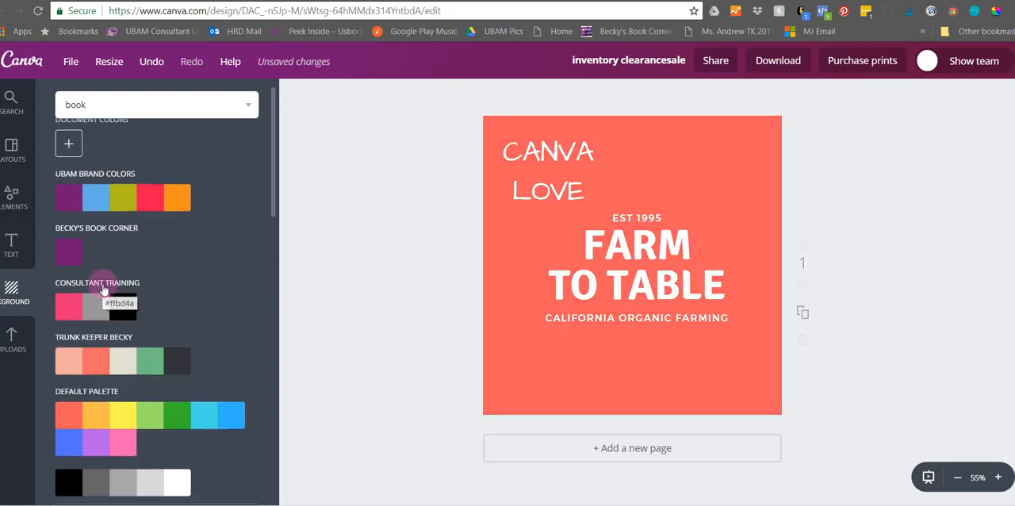
pyautogui.click(68, 157)
pyautogui.click(148, 183)
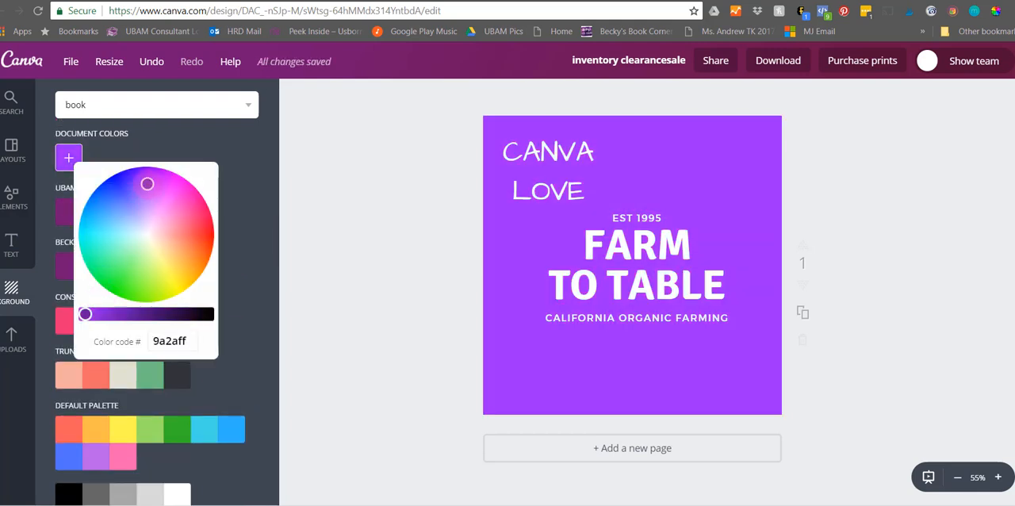
pyautogui.moveTo(108, 216)
pyautogui.mouseDown()
pyautogui.moveTo(104, 231)
pyautogui.moveTo(124, 250)
pyautogui.moveTo(157, 235)
pyautogui.mouseUp()
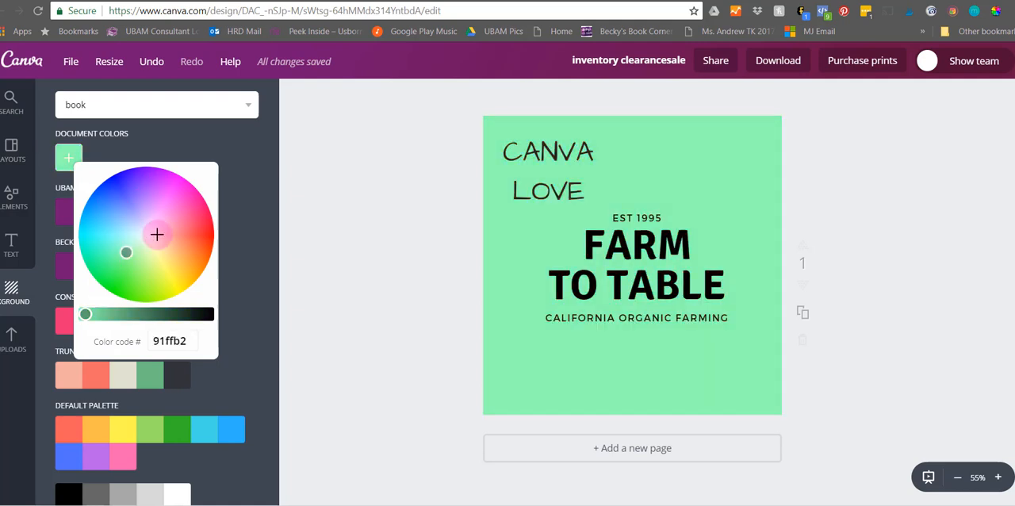
pyautogui.click(224, 141)
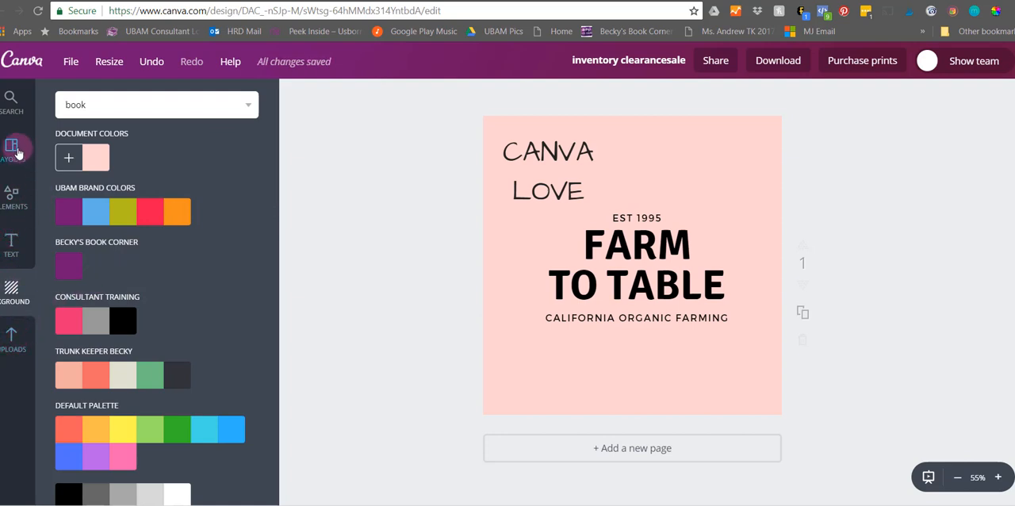
# - Add the uploaded photo of five backpack models to the design and move it up to the top edge
pyautogui.click(8, 336)
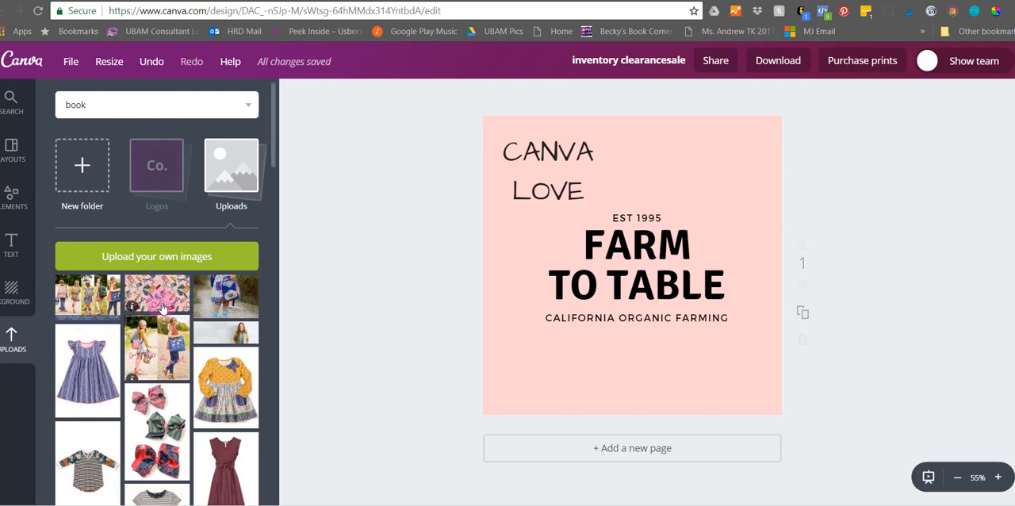
pyautogui.click(86, 303)
pyautogui.moveTo(685, 227); pyautogui.dragTo(676, 286)
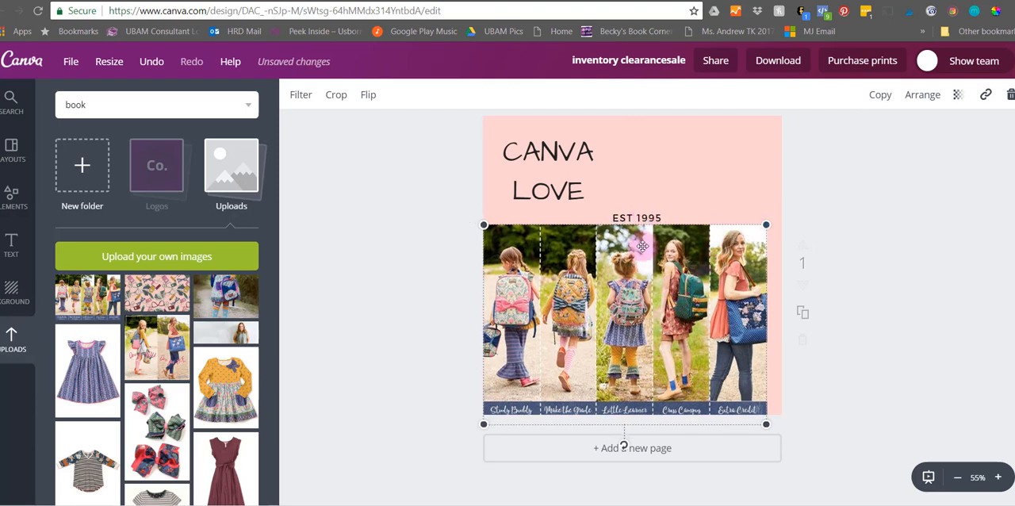
pyautogui.moveTo(638, 243); pyautogui.dragTo(627, 136)
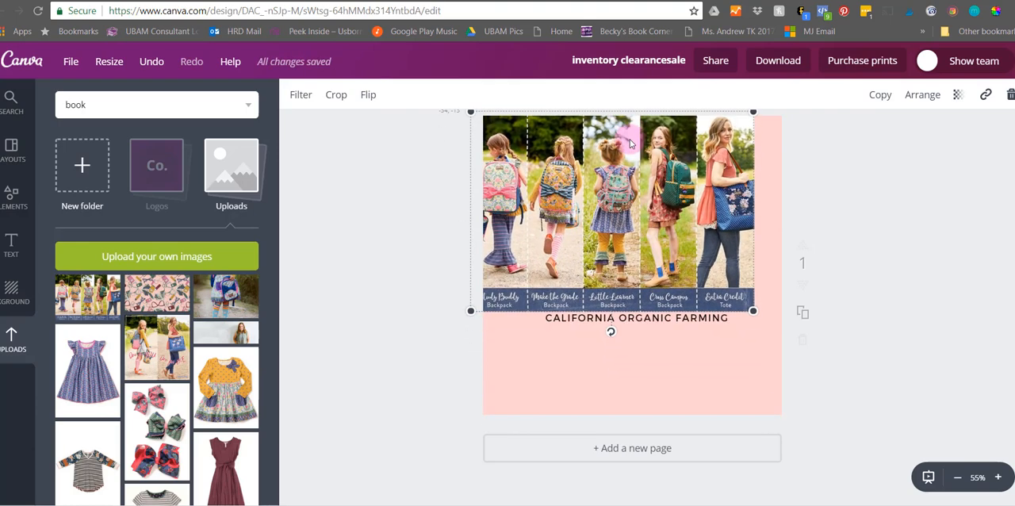
pyautogui.click(761, 294)
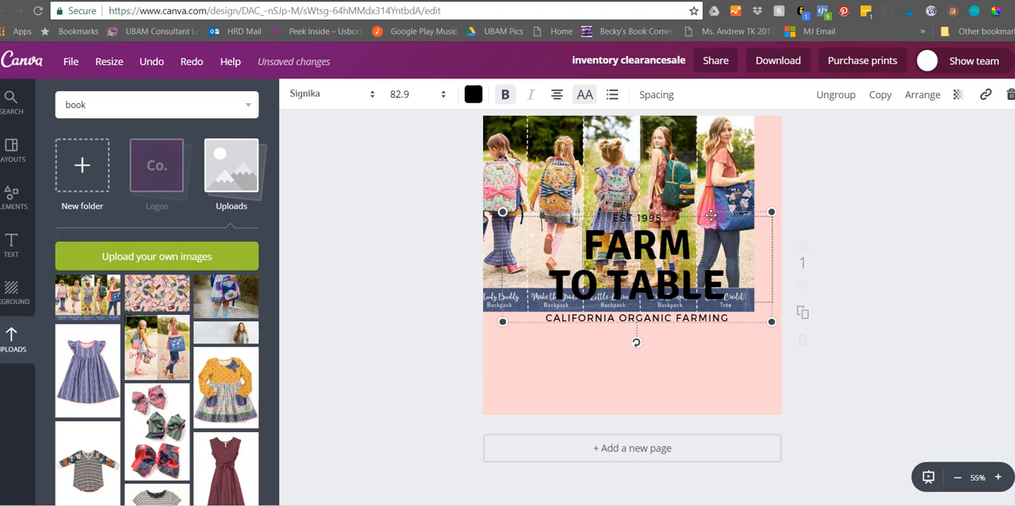
pyautogui.click(679, 214)
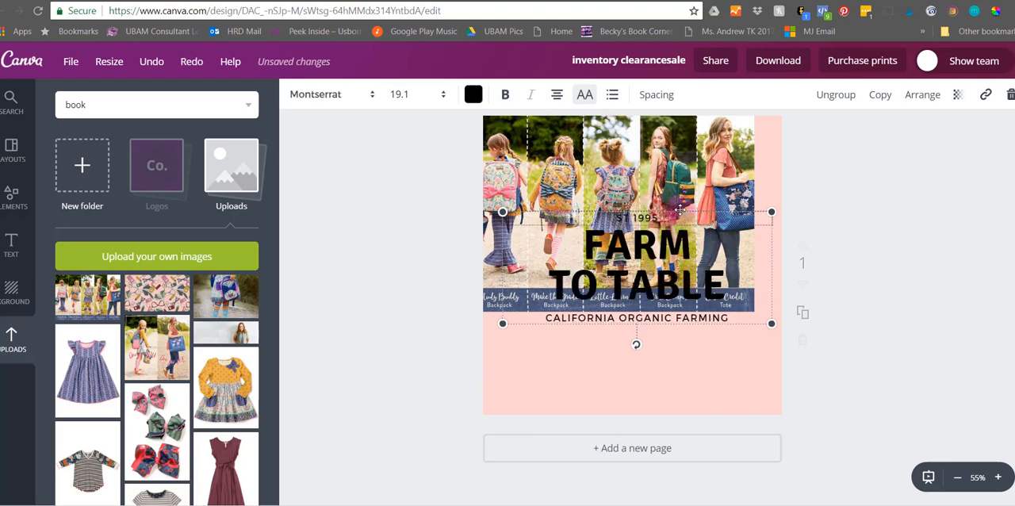
pyautogui.click(679, 210)
pyautogui.press('Delete')
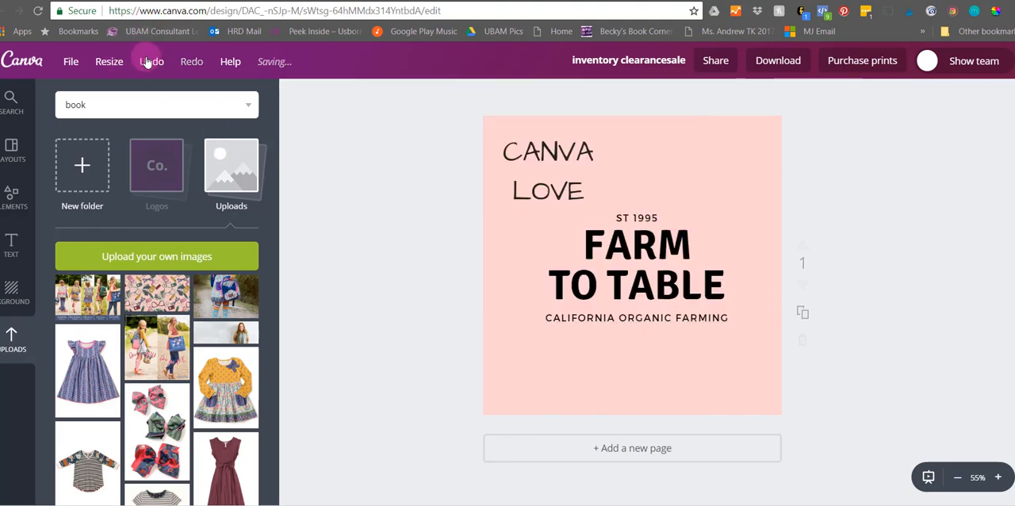
pyautogui.click(146, 62)
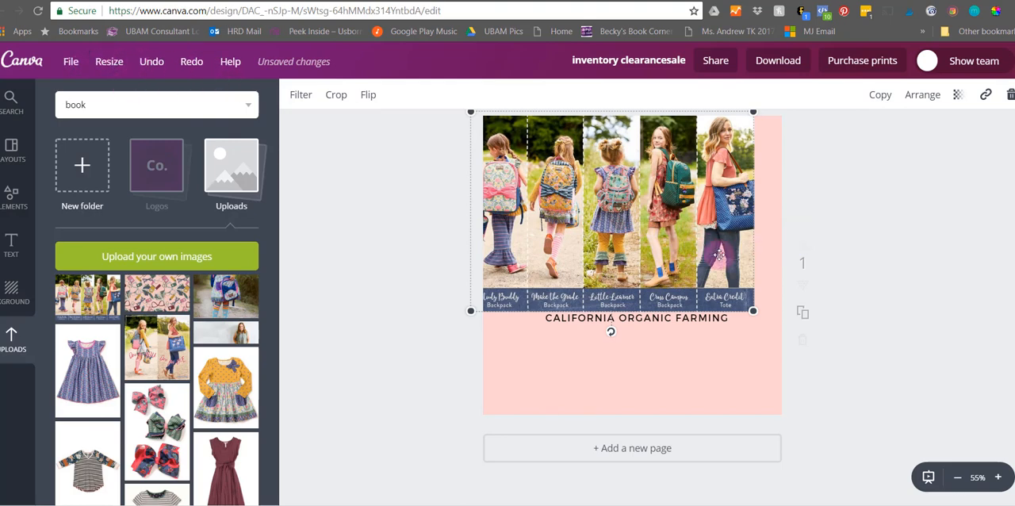
# - Enlarge the backpack photo so it reaches across the full width of the design, and deselect it
pyautogui.moveTo(754, 310); pyautogui.dragTo(805, 340)
pyautogui.click(901, 260)
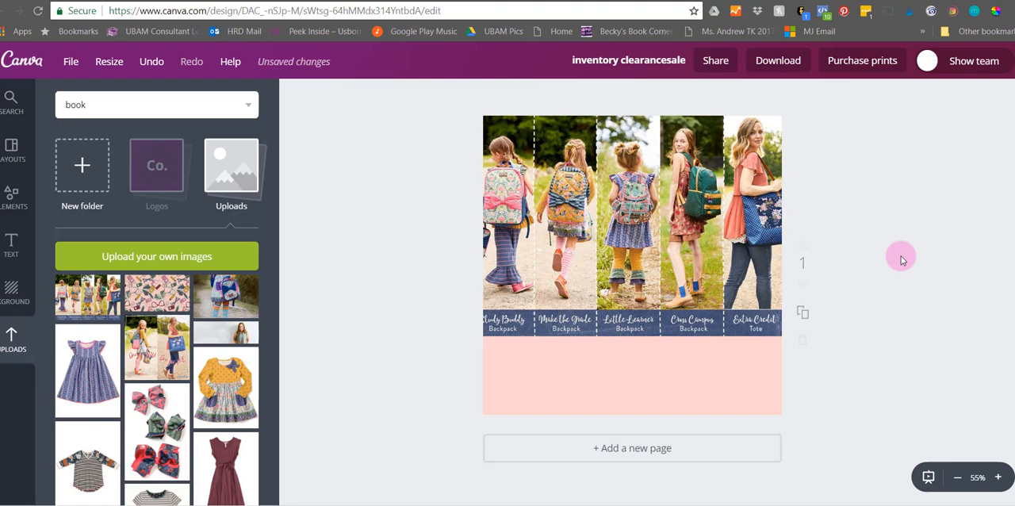
# - Sample the blue label band of the backpack photo with ColorPick Eyedropper, copy its color code 546384, and close the picker
pyautogui.click(995, 15)
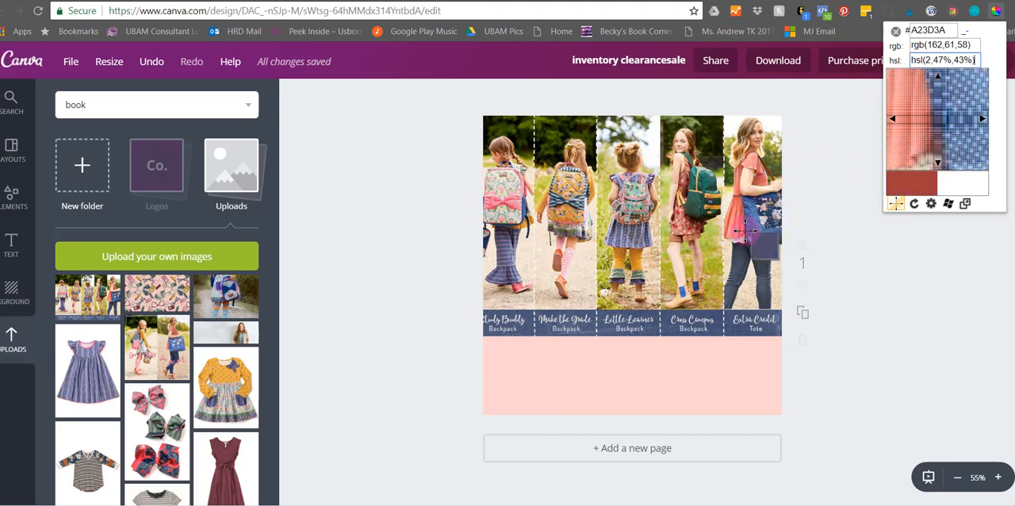
pyautogui.click(670, 325)
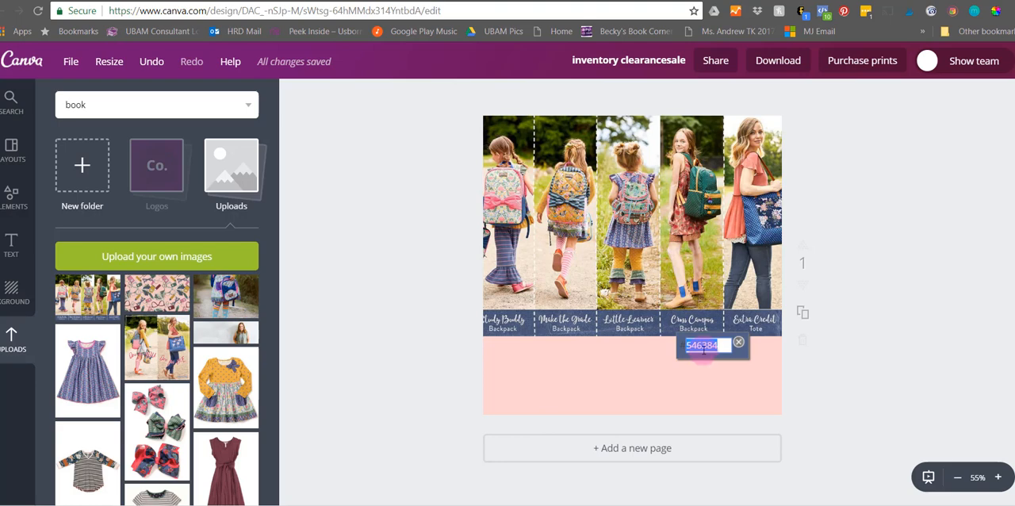
pyautogui.rightClick(701, 347)
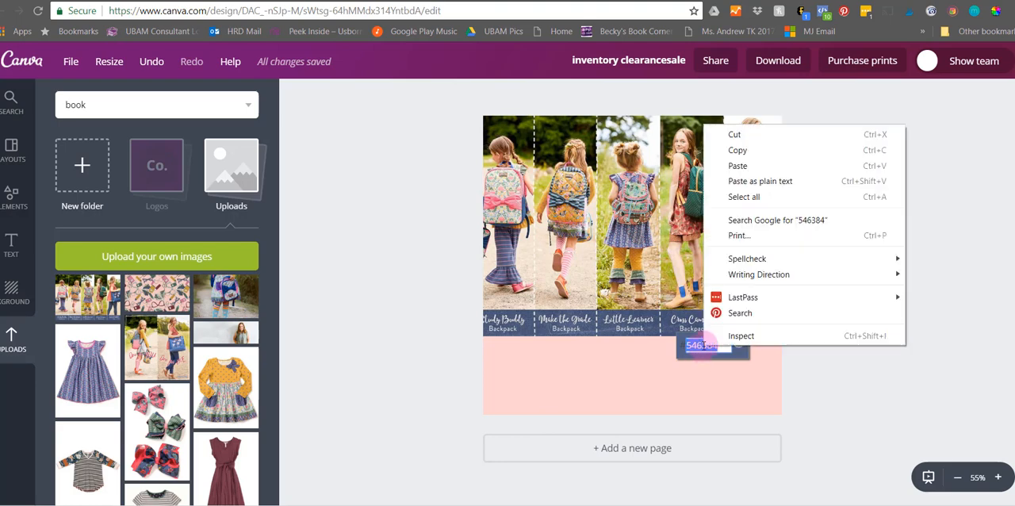
pyautogui.click(738, 150)
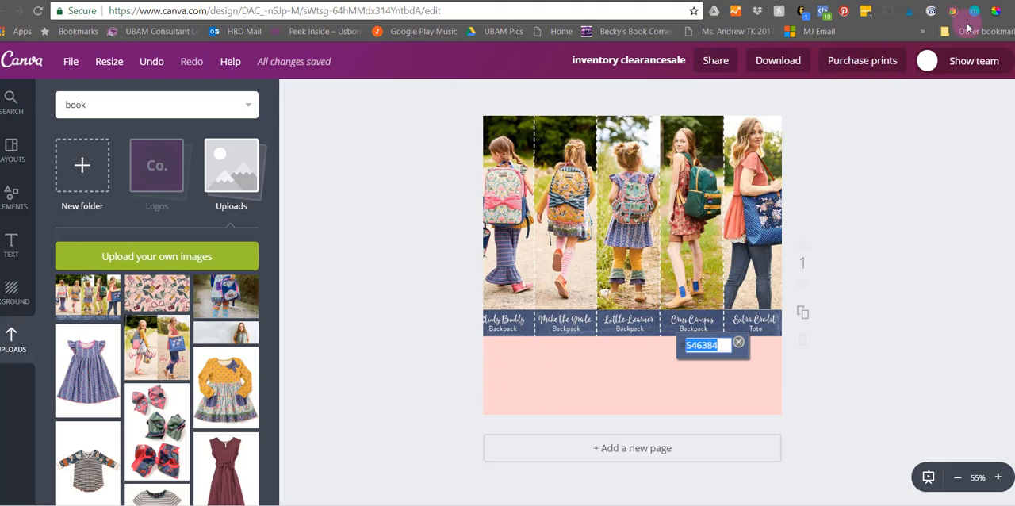
pyautogui.click(994, 12)
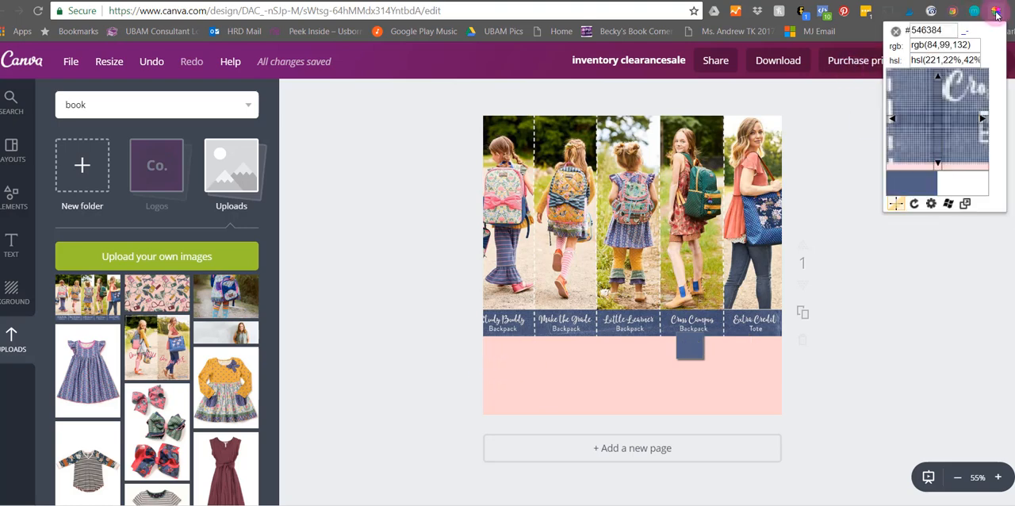
pyautogui.click(895, 35)
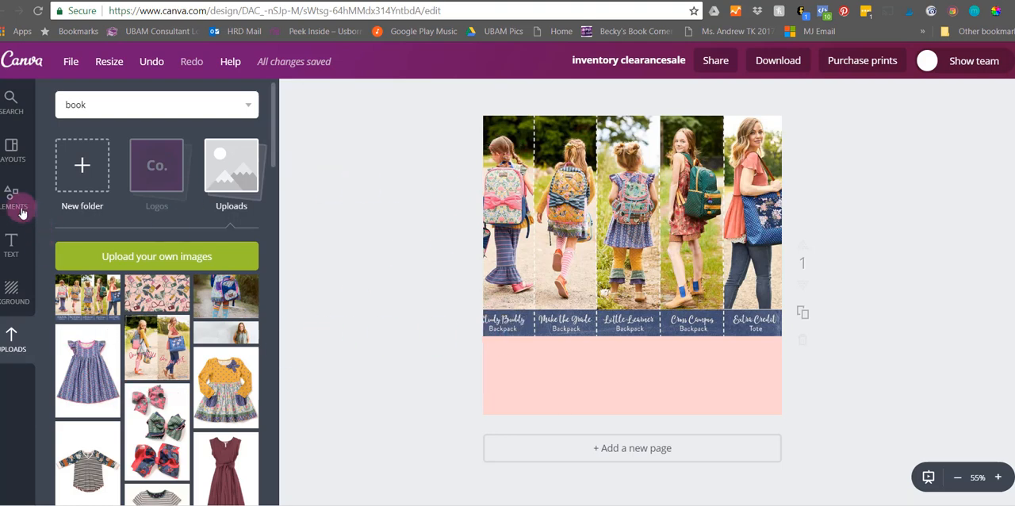
# - Add a subheading to the pink area below the photo and replace its text with "backpack giveaway!!!"
pyautogui.click(13, 244)
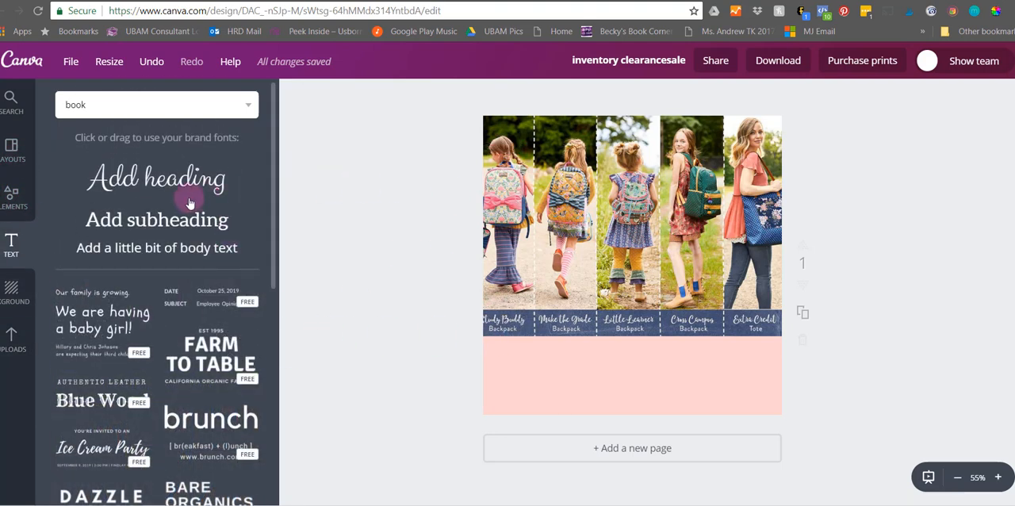
pyautogui.click(244, 226)
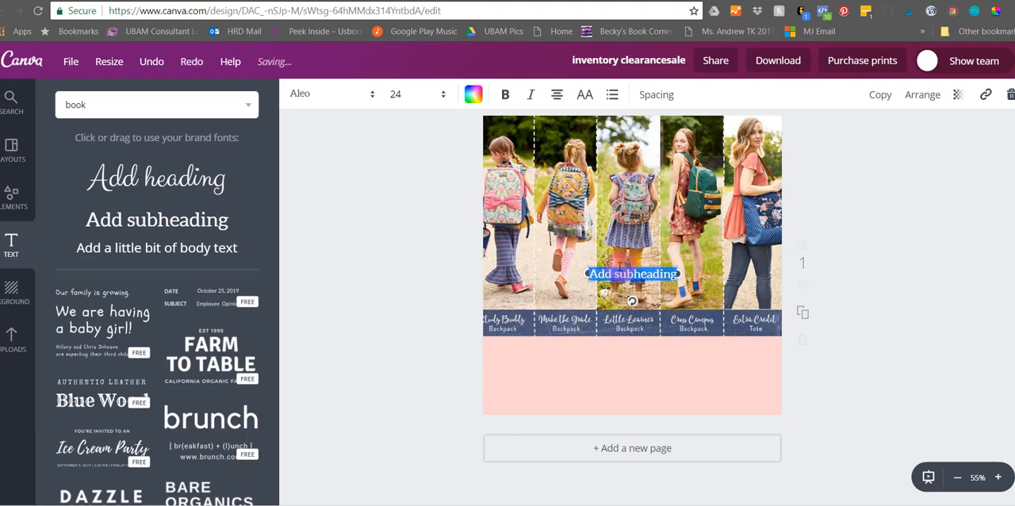
pyautogui.moveTo(615, 261); pyautogui.dragTo(616, 364)
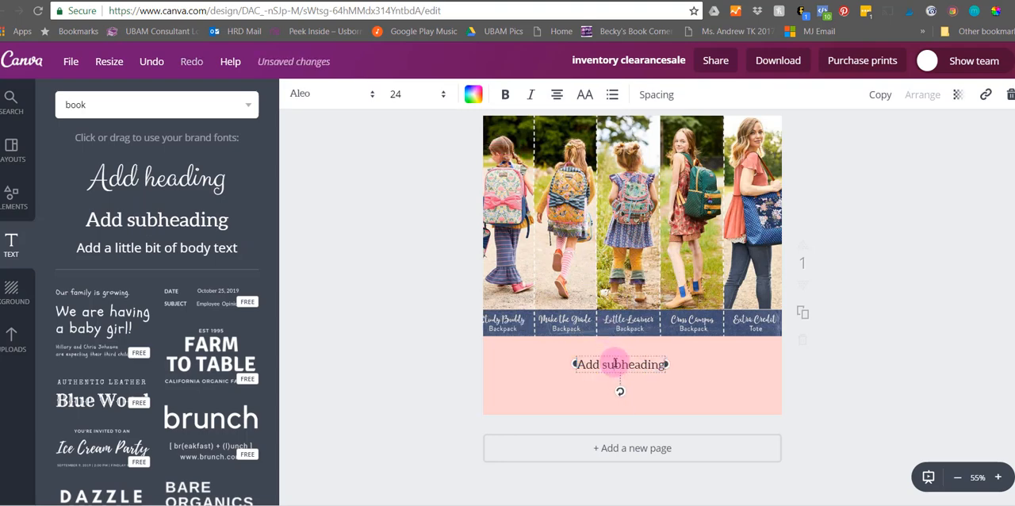
pyautogui.press('BackSpace')
pyautogui.write('backpack giveaway!!')
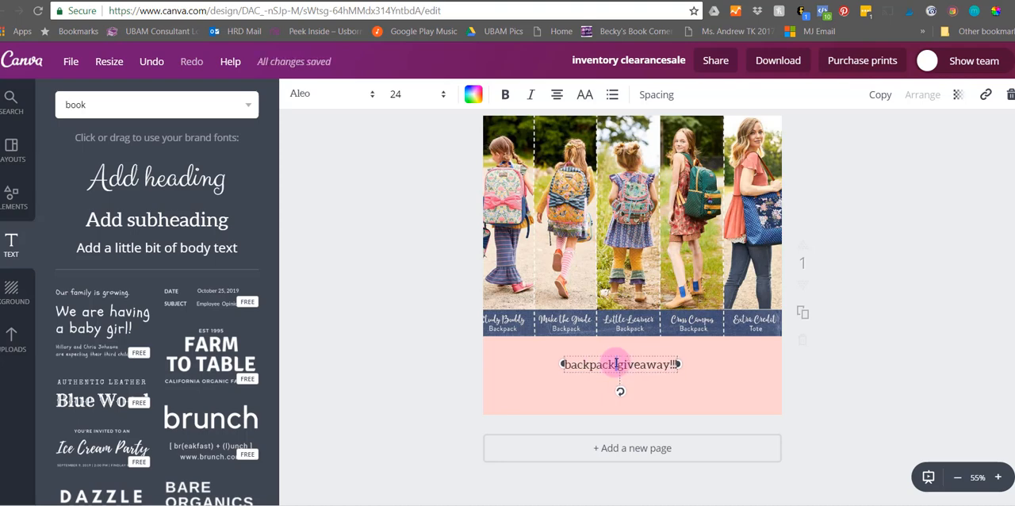
# - Color the backpack giveaway text with the copied code 546384 as a new document color, and deselect it
pyautogui.tripleClick(616, 363)
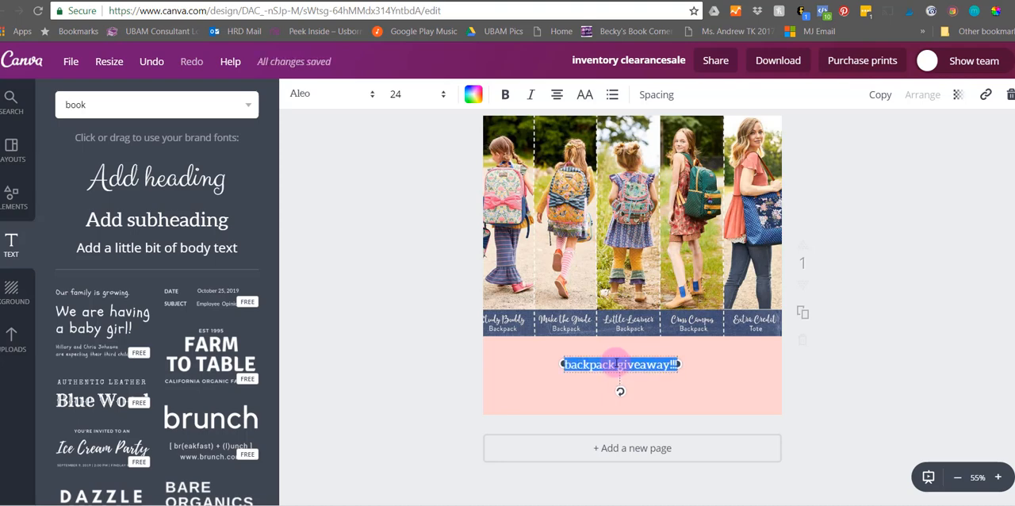
pyautogui.click(471, 95)
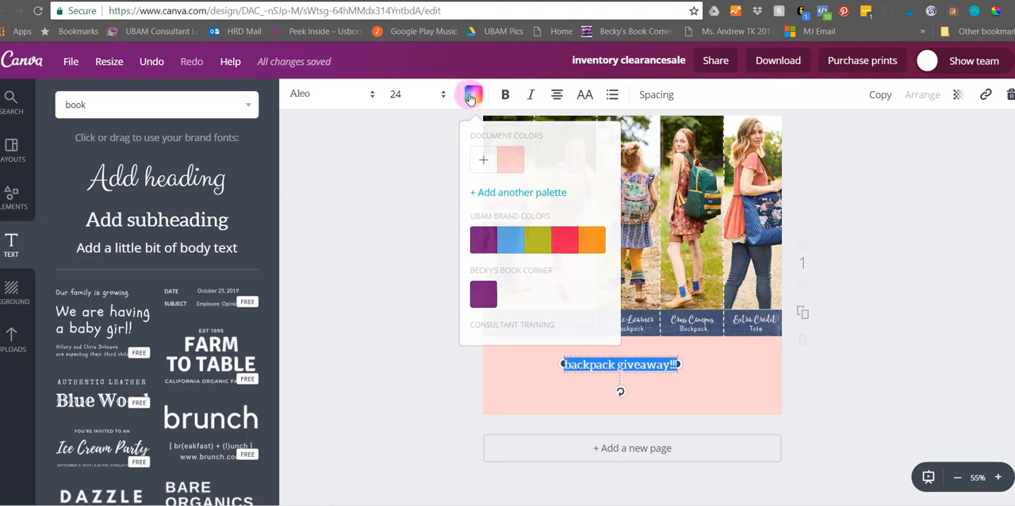
pyautogui.click(480, 159)
pyautogui.click(578, 343)
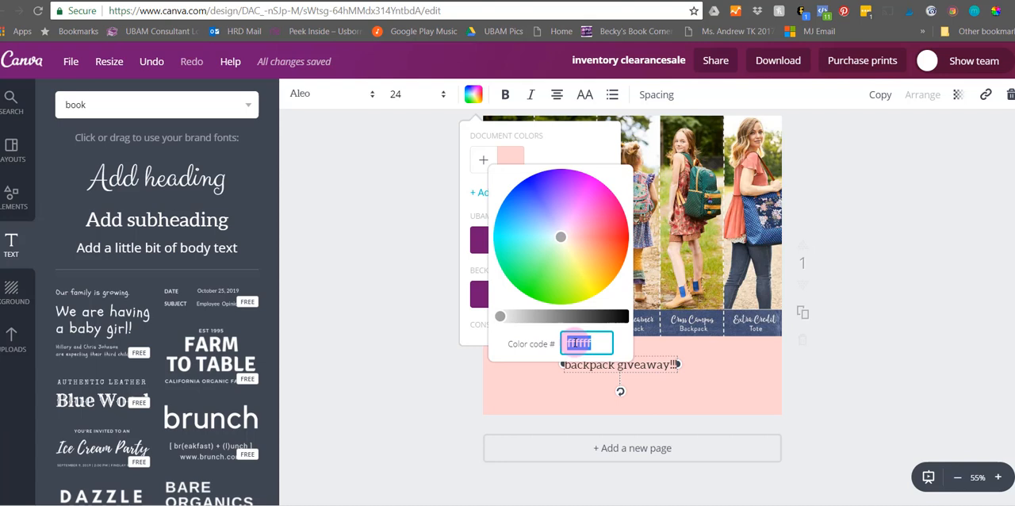
pyautogui.hotkey('ctrl', 'v')
pyautogui.click(680, 361)
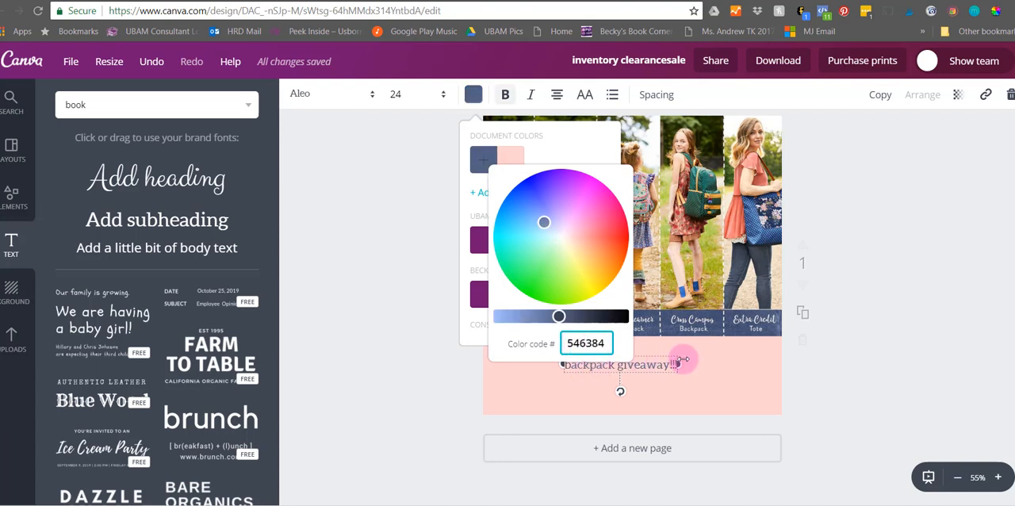
pyautogui.click(697, 373)
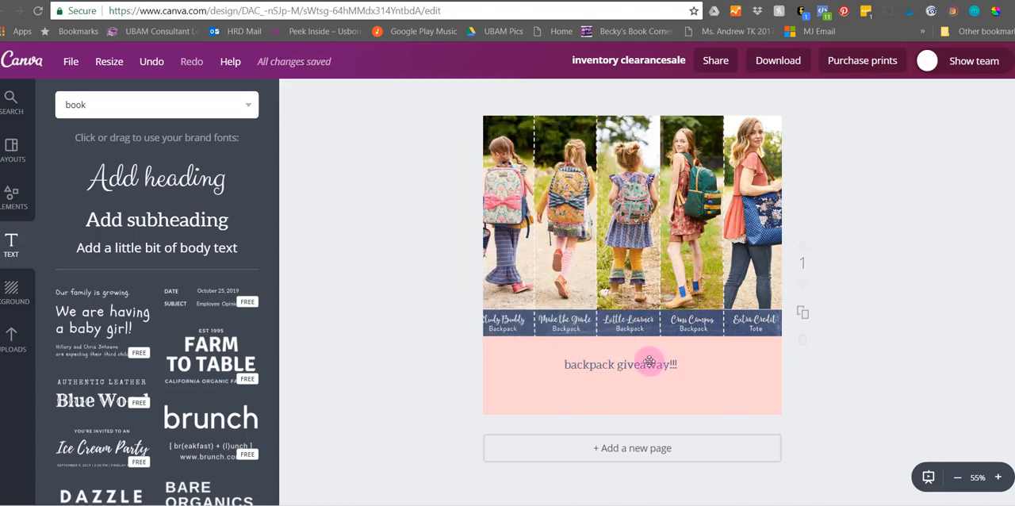
# - Try font sizes 120 and 88 on the backpack giveaway text
pyautogui.tripleClick(649, 366)
pyautogui.click(401, 94)
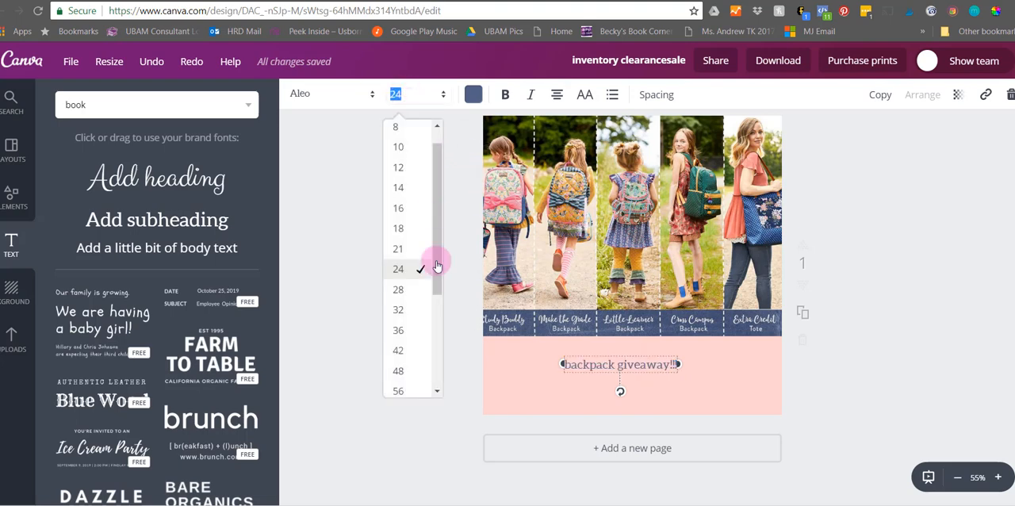
pyautogui.scroll(-3, 408, 371)
pyautogui.click(418, 362)
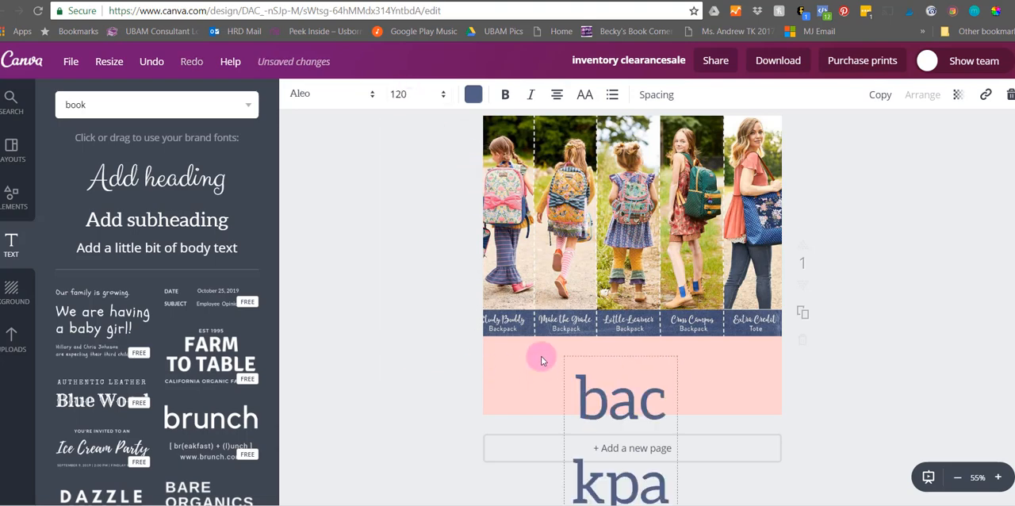
pyautogui.click(402, 95)
pyautogui.click(401, 305)
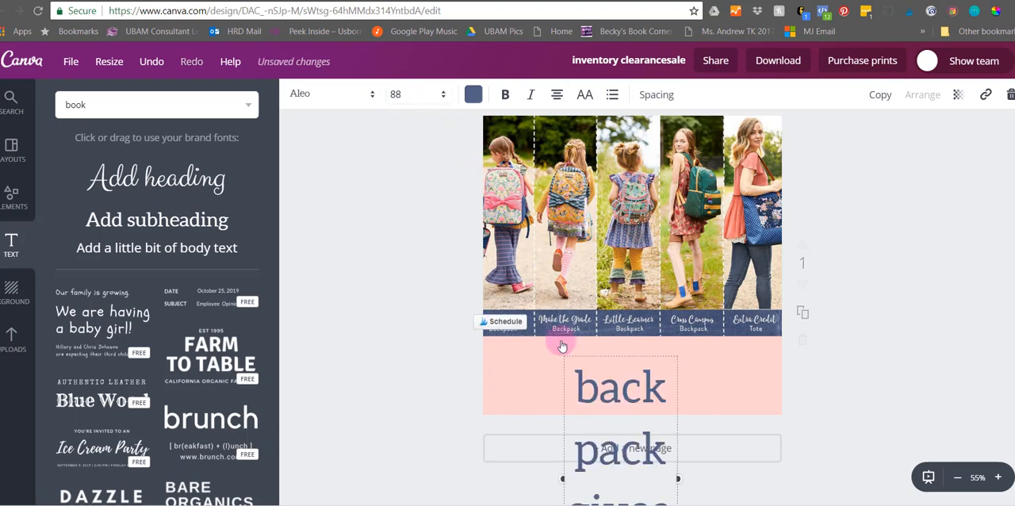
# - Widen the backpack giveaway text box slightly past both sides of the design and move it up beneath the photo
pyautogui.moveTo(562, 471); pyautogui.dragTo(457, 415)
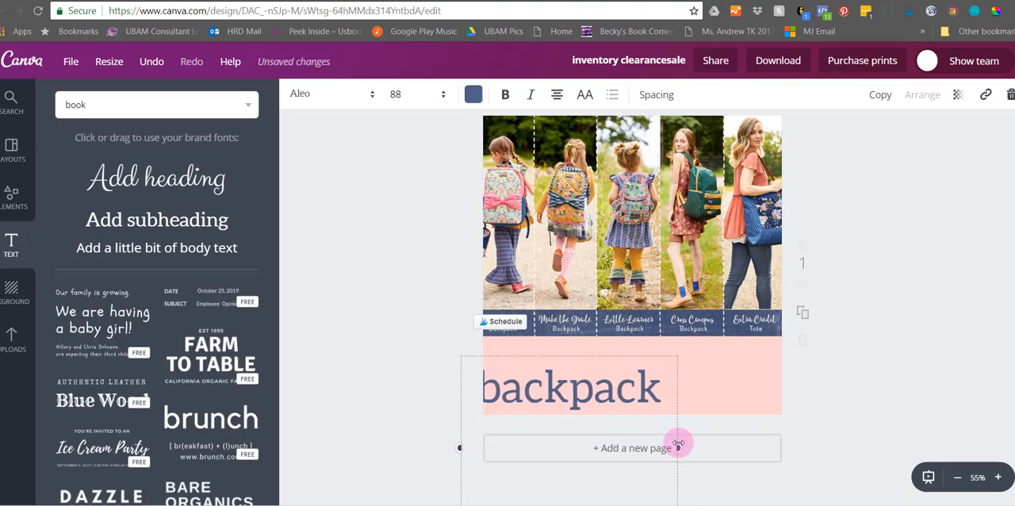
pyautogui.moveTo(677, 417); pyautogui.dragTo(796, 416)
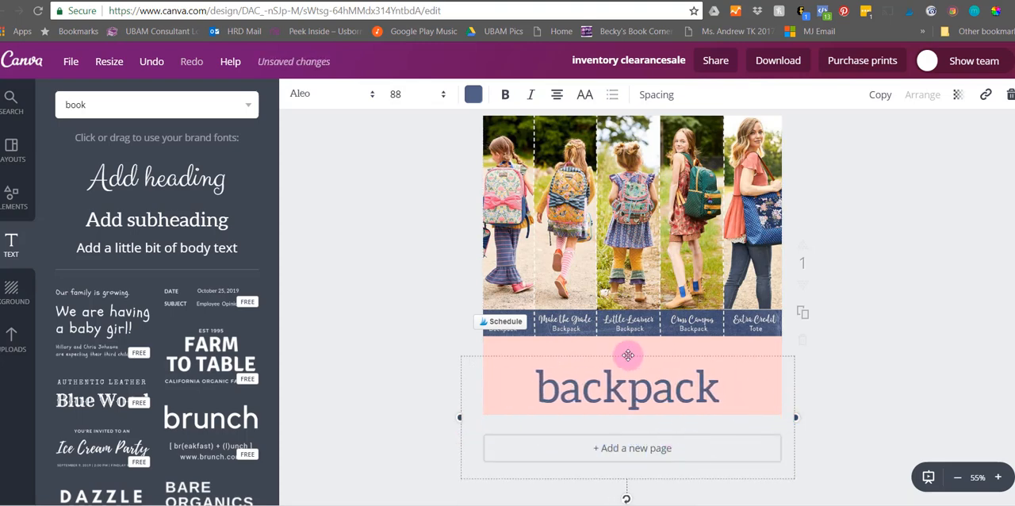
pyautogui.moveTo(627, 355); pyautogui.dragTo(628, 340)
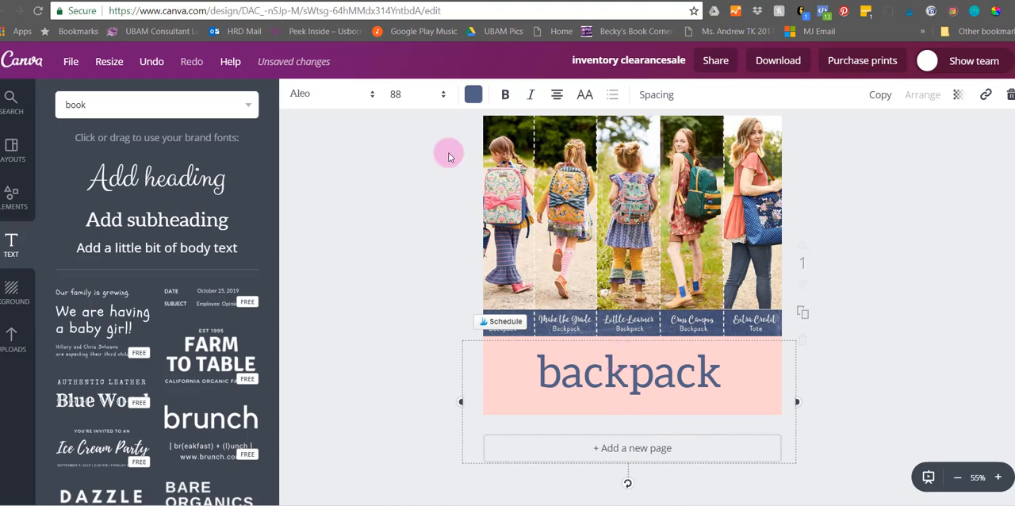
# - Reduce the backpack giveaway text to size 72, trying 80 on the way, and move it up so both lines fit the pink area
pyautogui.click(413, 94)
pyautogui.click(418, 281)
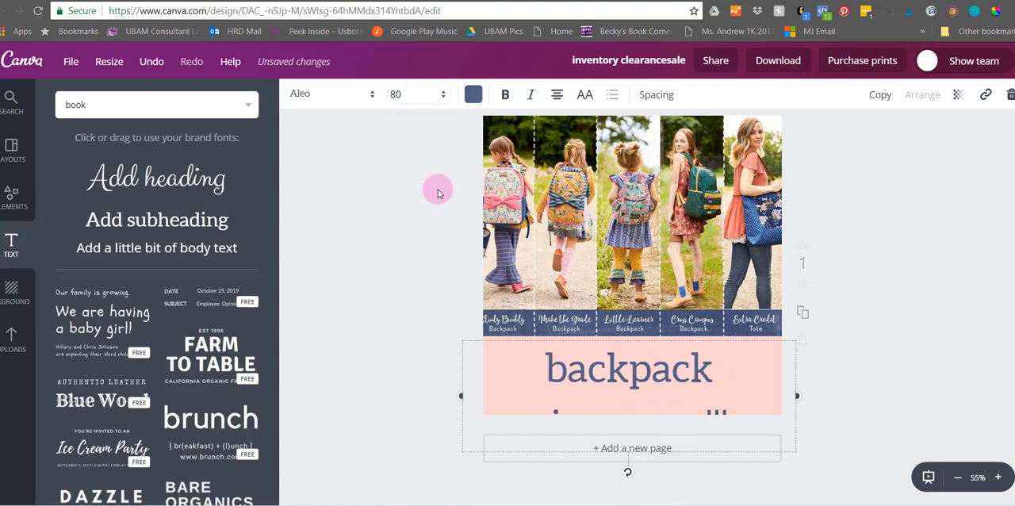
pyautogui.click(397, 95)
pyautogui.click(410, 258)
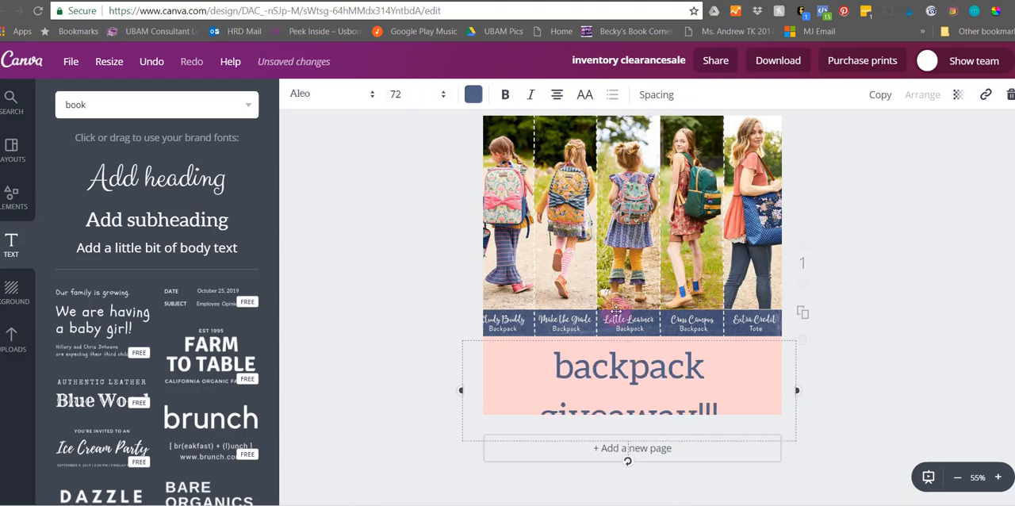
pyautogui.moveTo(644, 339); pyautogui.dragTo(648, 322)
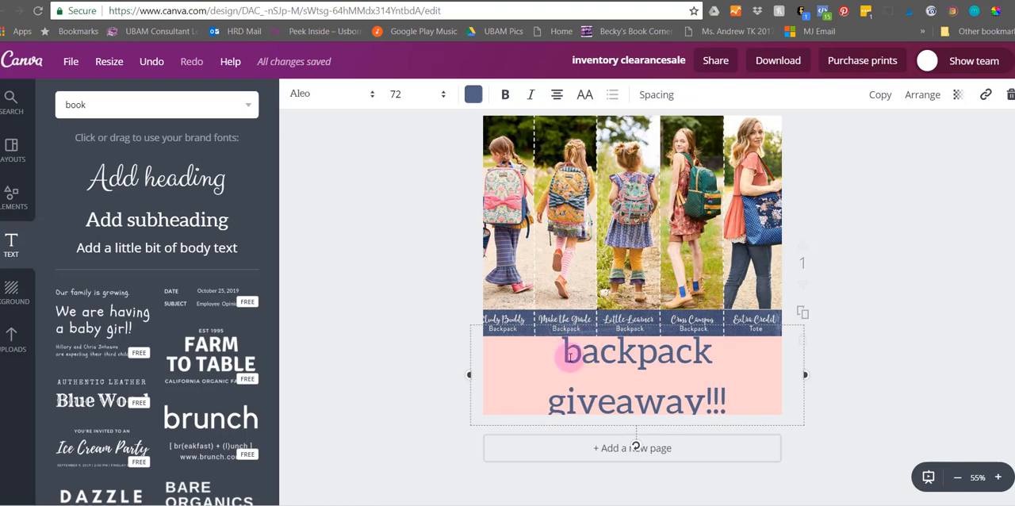
# - Tighten the line height of the backpack giveaway text, trying 0.67 first, and slightly increase its letter spacing
pyautogui.moveTo(548, 348); pyautogui.dragTo(729, 400)
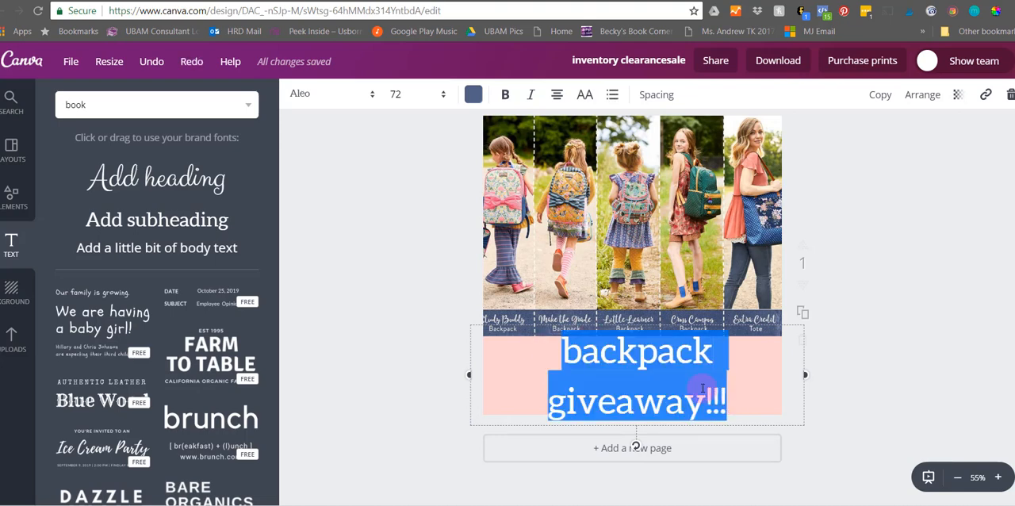
pyautogui.click(701, 388)
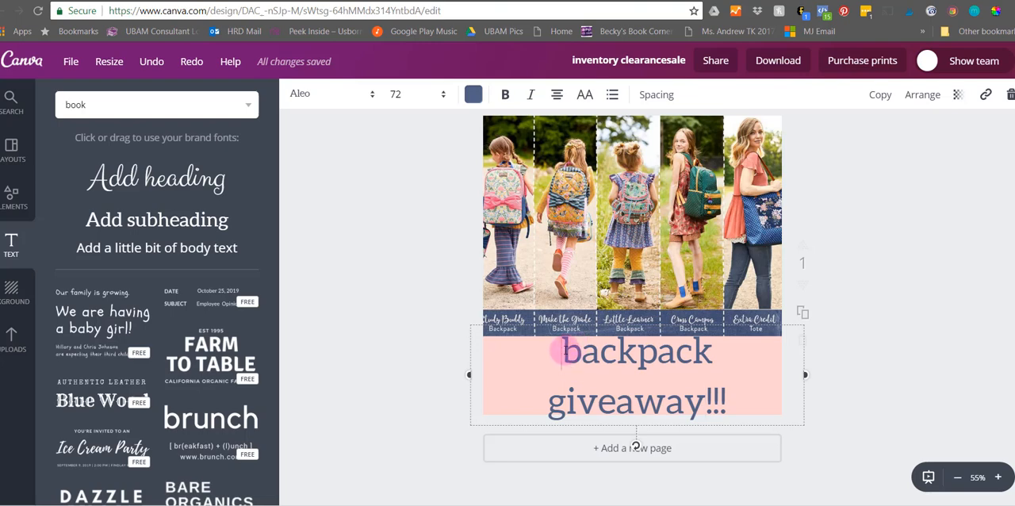
pyautogui.moveTo(563, 351); pyautogui.dragTo(737, 398)
pyautogui.click(738, 388)
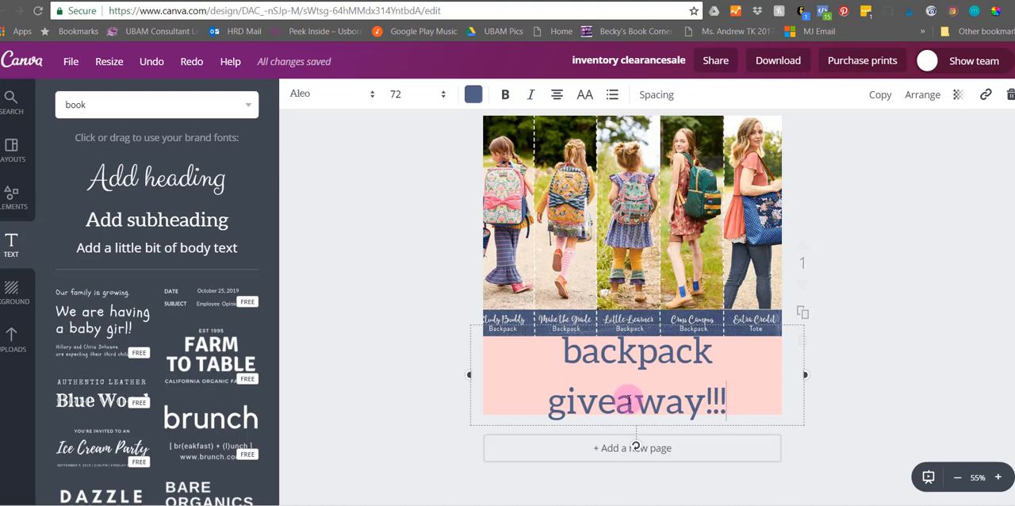
pyautogui.click(661, 96)
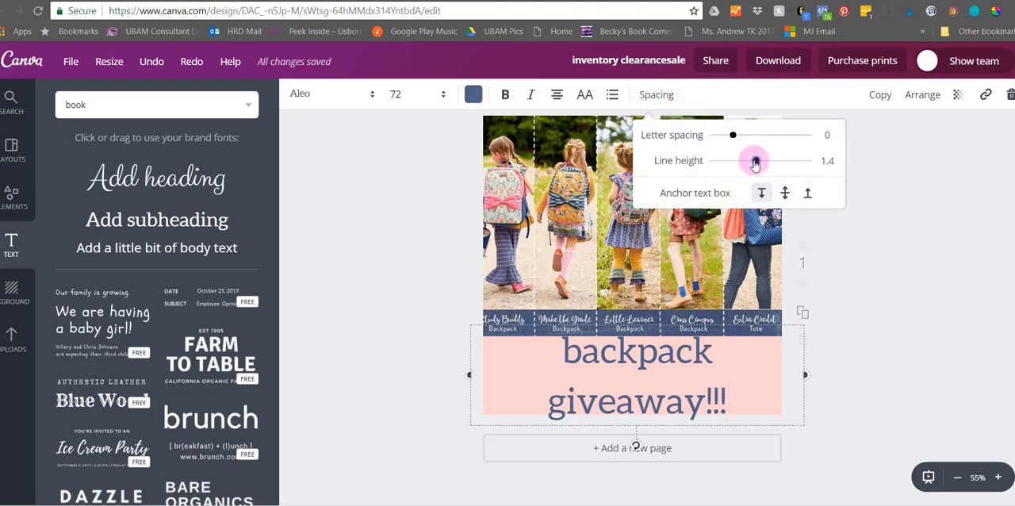
pyautogui.moveTo(754, 162); pyautogui.dragTo(722, 160)
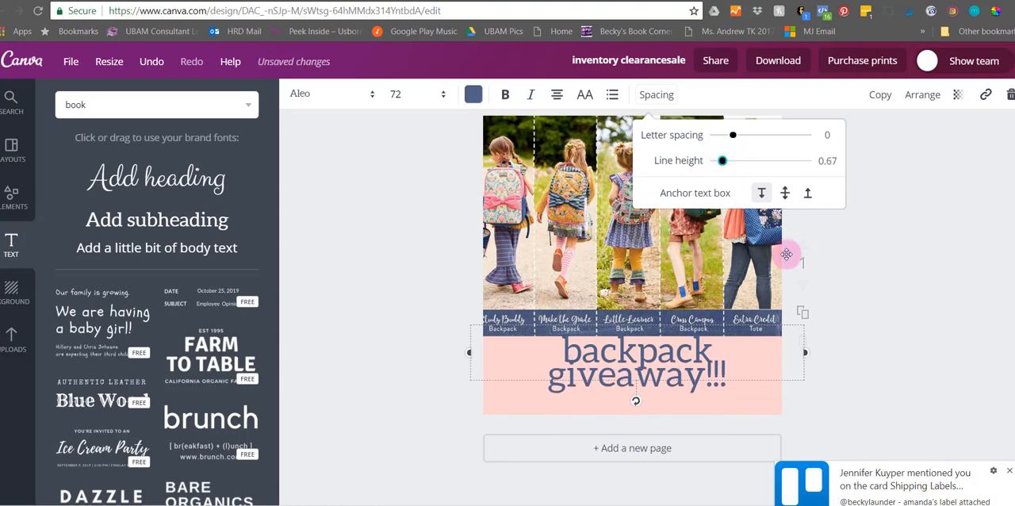
pyautogui.click(1008, 471)
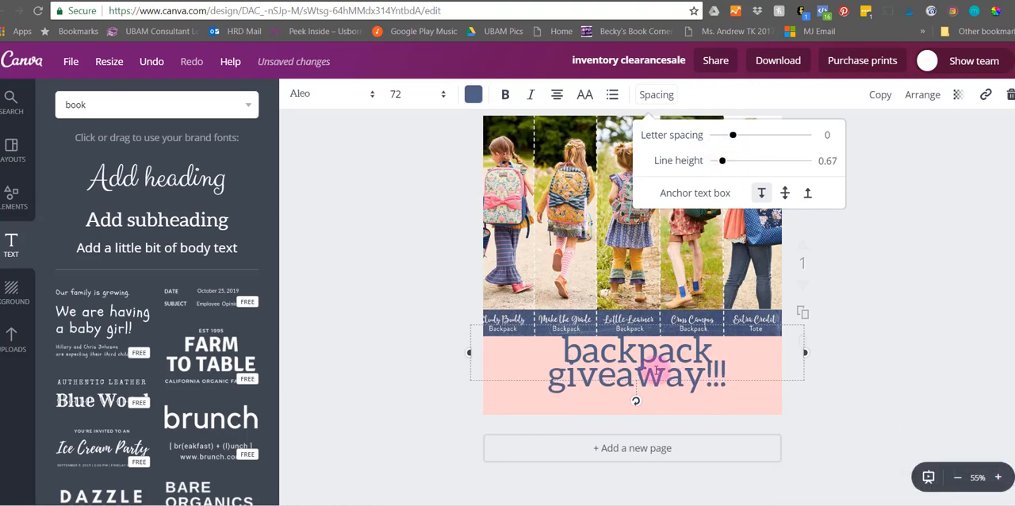
pyautogui.click(732, 136)
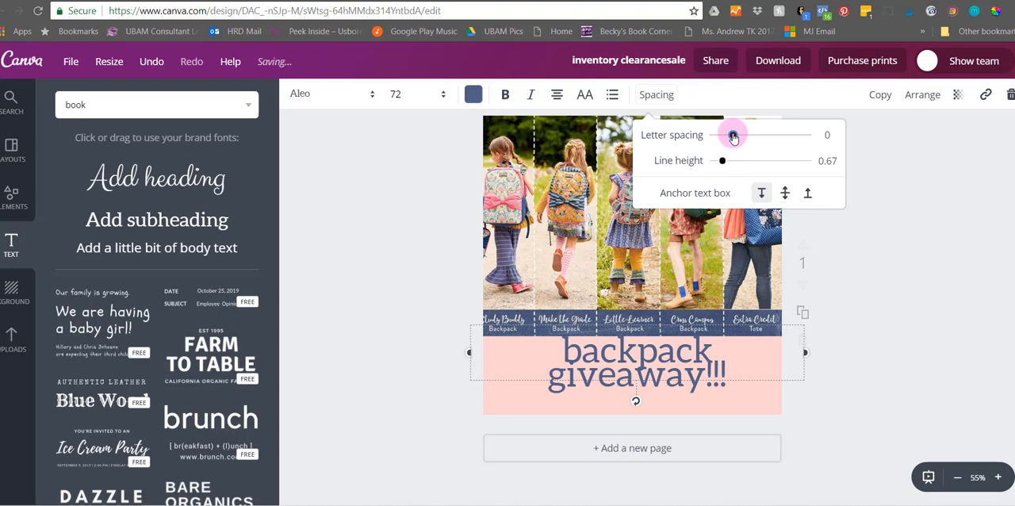
pyautogui.moveTo(733, 136)
pyautogui.mouseDown()
pyautogui.moveTo(763, 139)
pyautogui.moveTo(732, 138)
pyautogui.moveTo(737, 165)
pyautogui.moveTo(734, 140)
pyautogui.mouseUp()
# - Narrow the text box to the design's width, nudge it down to center it in the pink area, and deselect it
pyautogui.moveTo(804, 361); pyautogui.dragTo(780, 358)
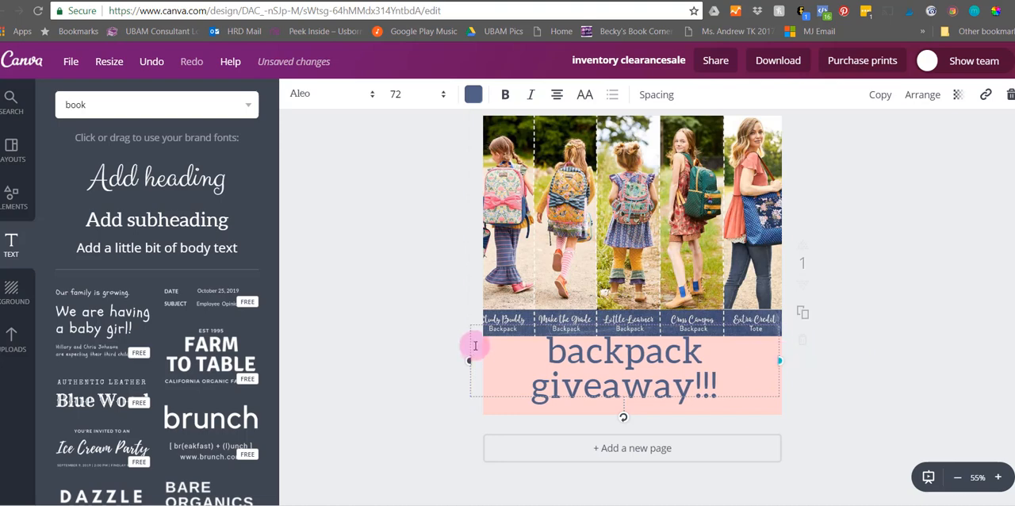
pyautogui.moveTo(470, 354); pyautogui.dragTo(486, 359)
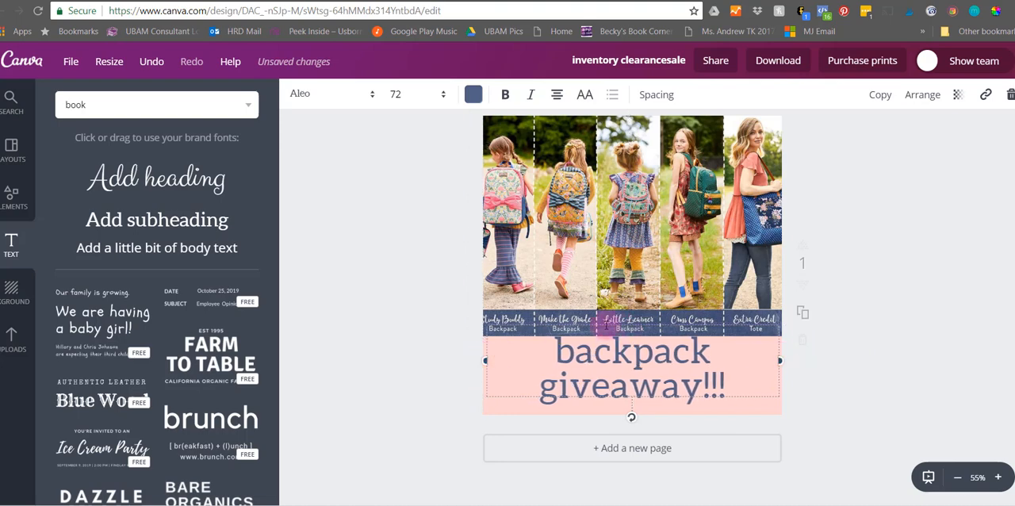
pyautogui.moveTo(515, 399); pyautogui.dragTo(515, 404)
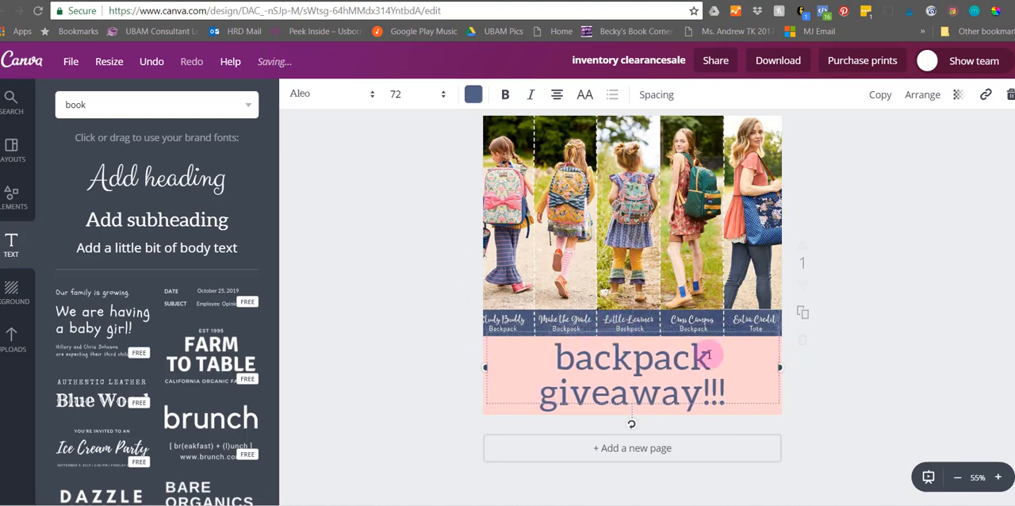
pyautogui.click(867, 331)
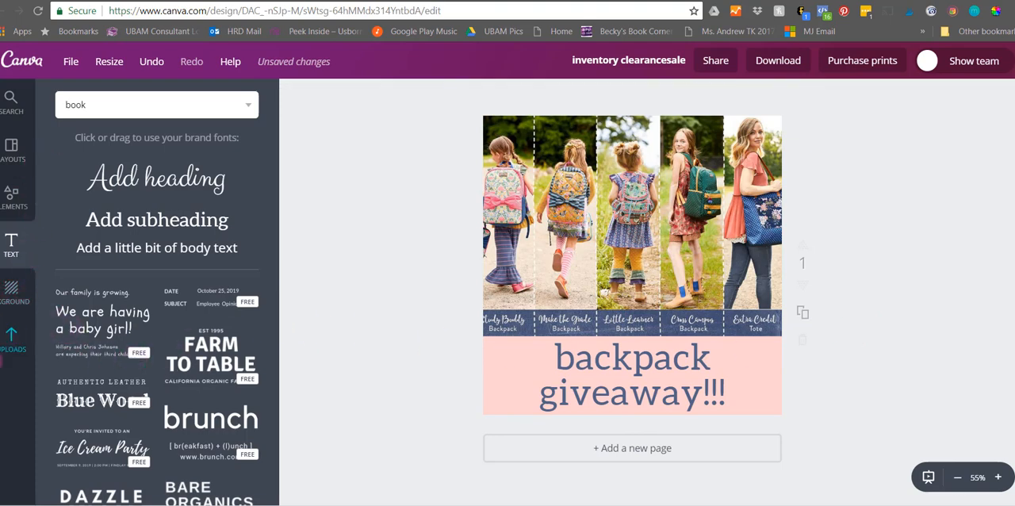
# - Look through the uploaded images, shifting the backpack photo slightly right on the design along the way
pyautogui.click(11, 342)
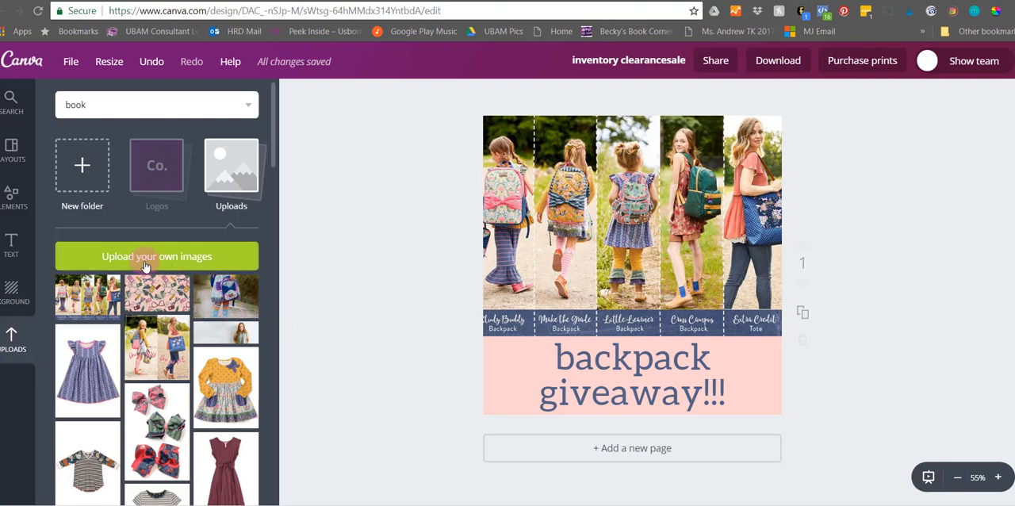
pyautogui.moveTo(598, 262)
pyautogui.mouseDown()
pyautogui.moveTo(605, 233)
pyautogui.moveTo(606, 262)
pyautogui.mouseUp()
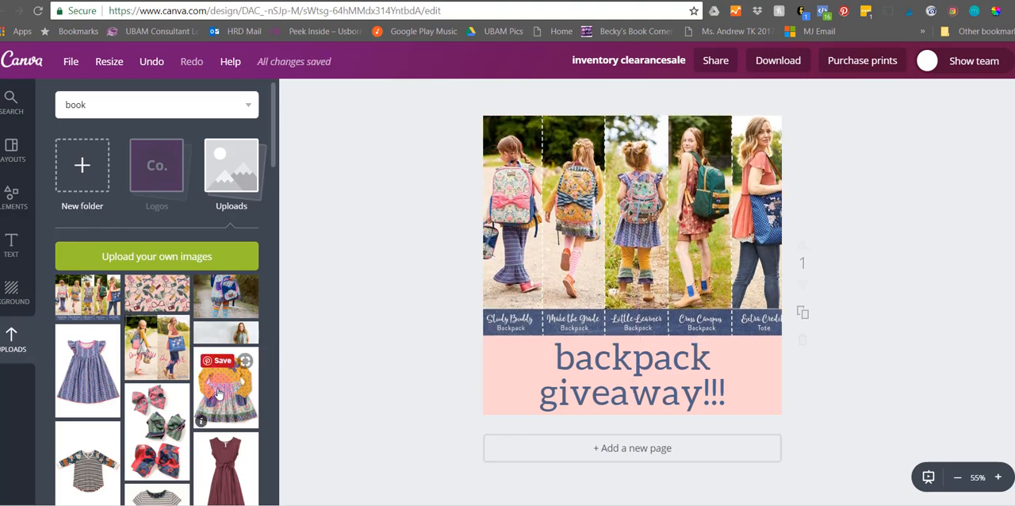
pyautogui.scroll(-3, 203, 441)
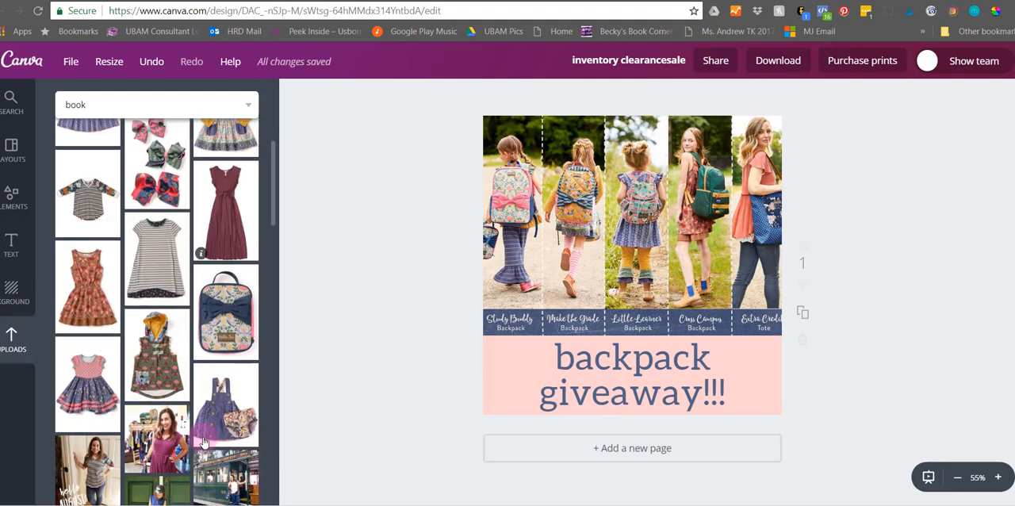
pyautogui.scroll(-3, 204, 441)
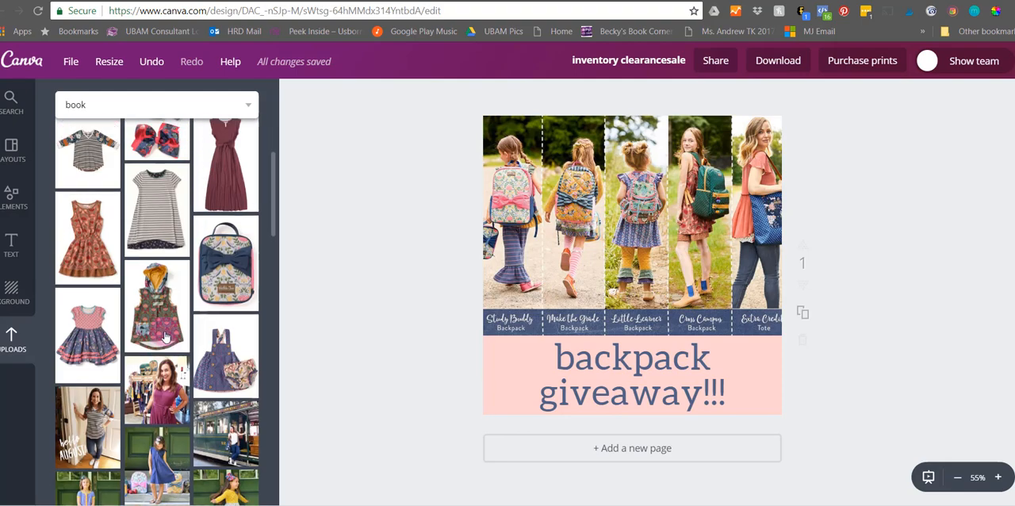
pyautogui.scroll(10, 167, 321)
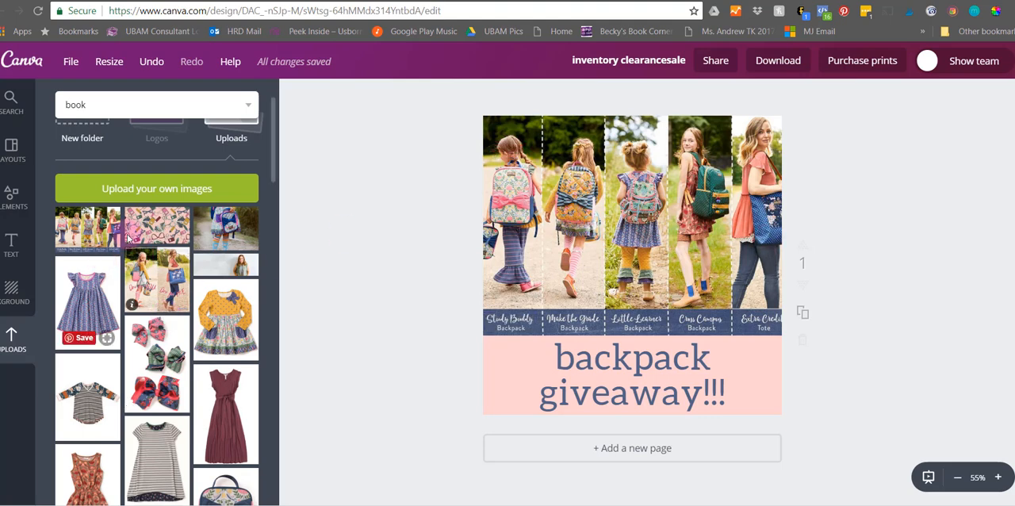
pyautogui.scroll(2, 179, 190)
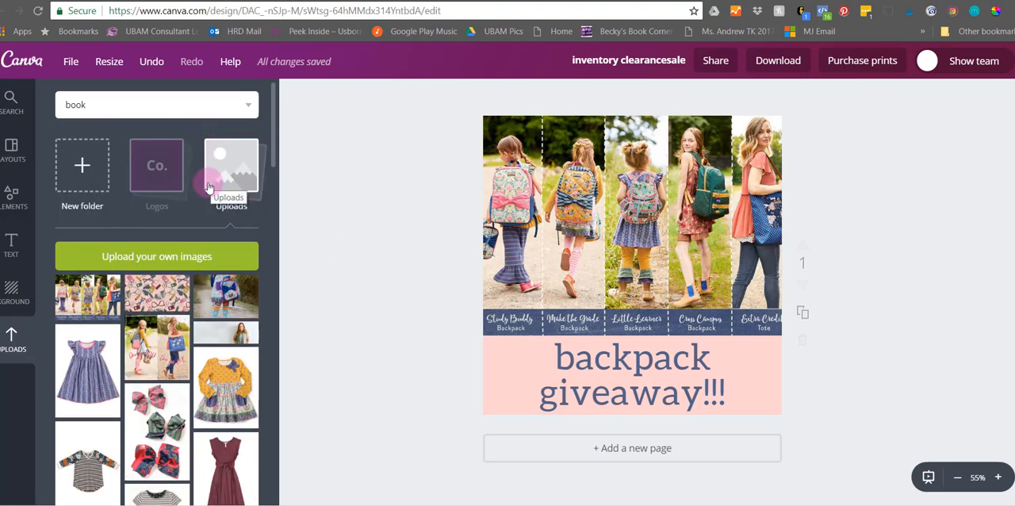
# - Look through the Logos folder, the Uploads folder and the other image folders listed below it
pyautogui.click(156, 165)
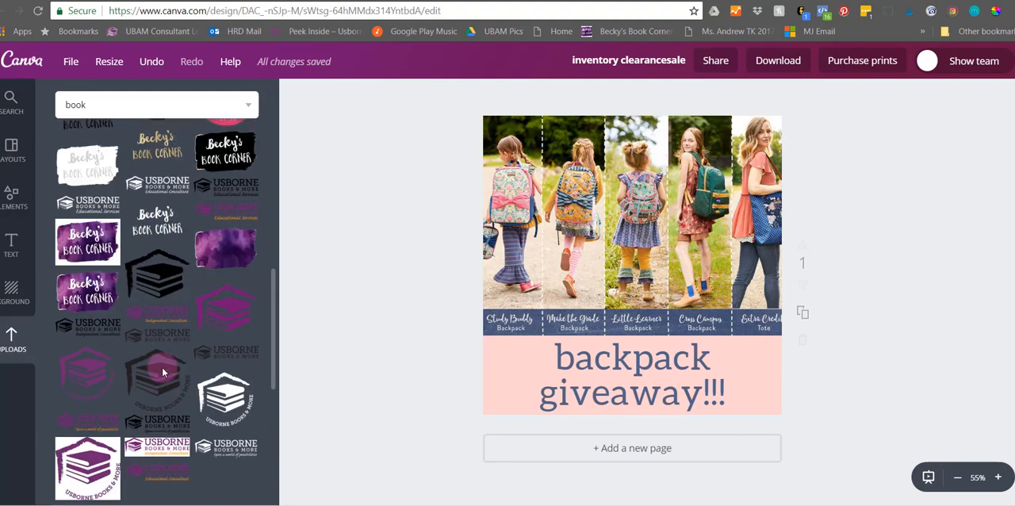
pyautogui.scroll(5, 163, 372)
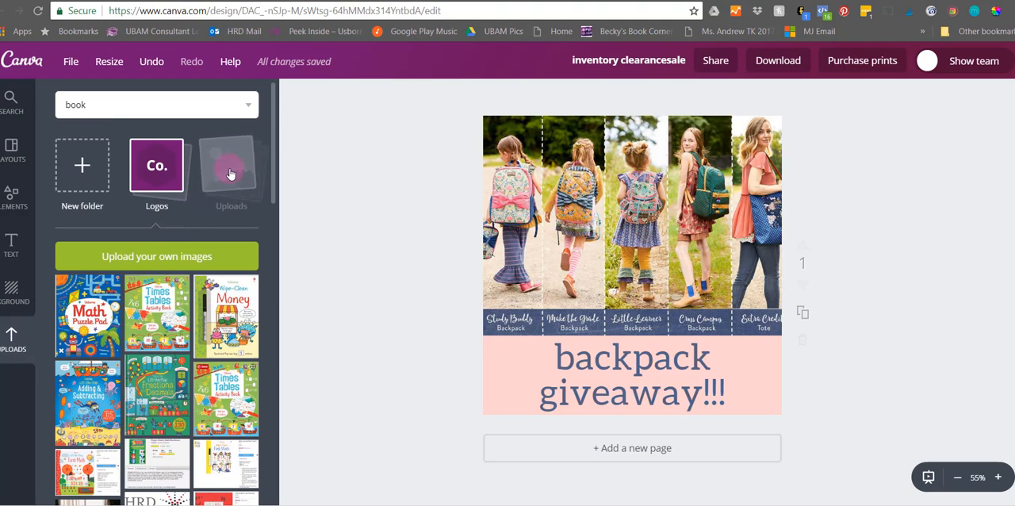
pyautogui.click(229, 174)
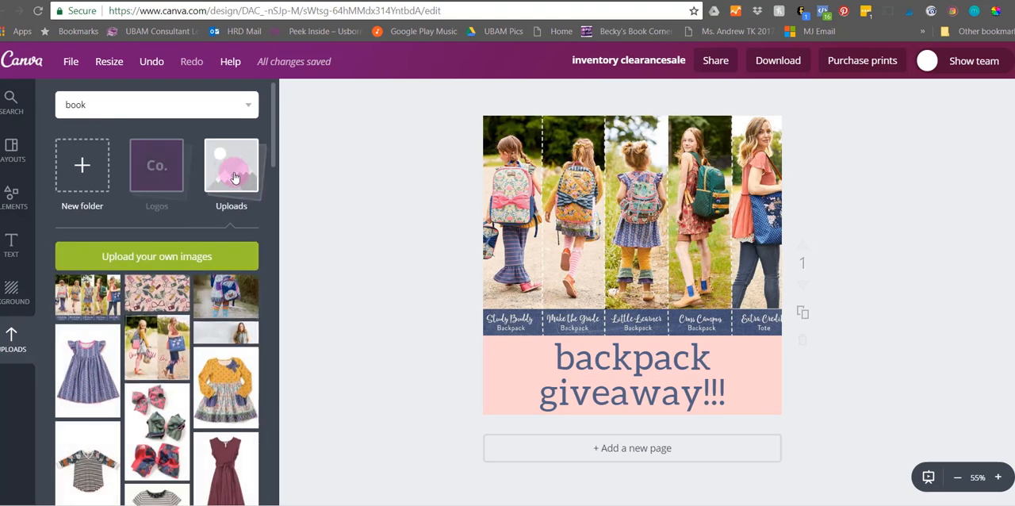
pyautogui.click(217, 335)
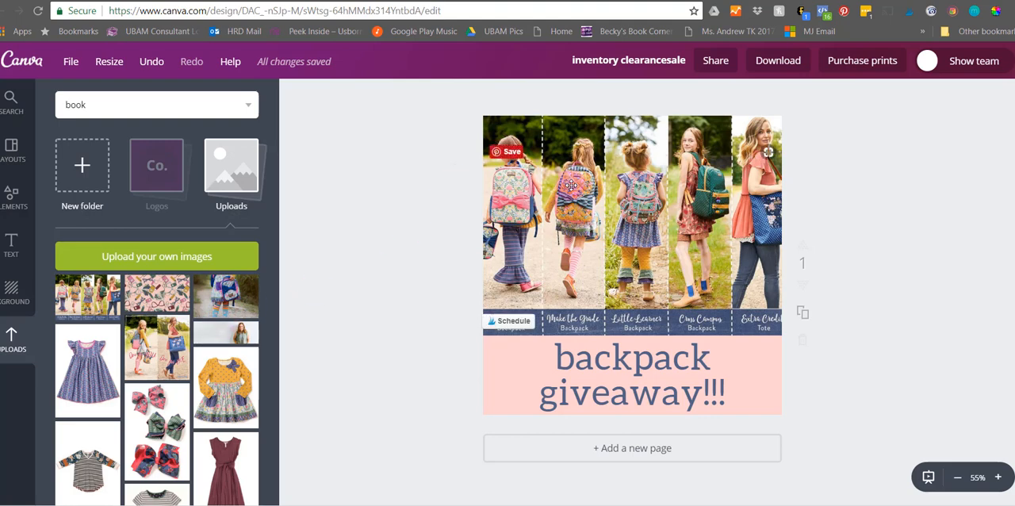
pyautogui.click(294, 260)
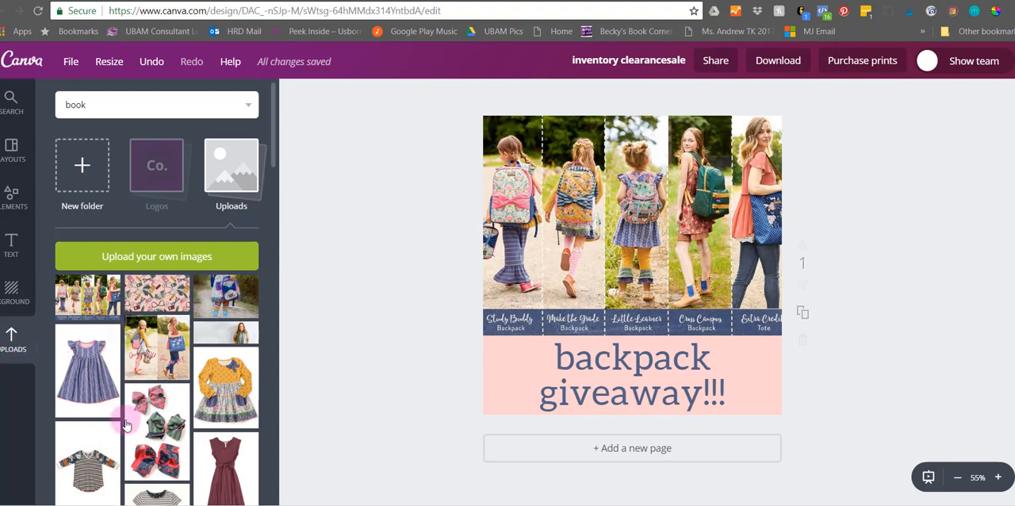
pyautogui.scroll(-8, 143, 429)
pyautogui.scroll(-5, 145, 396)
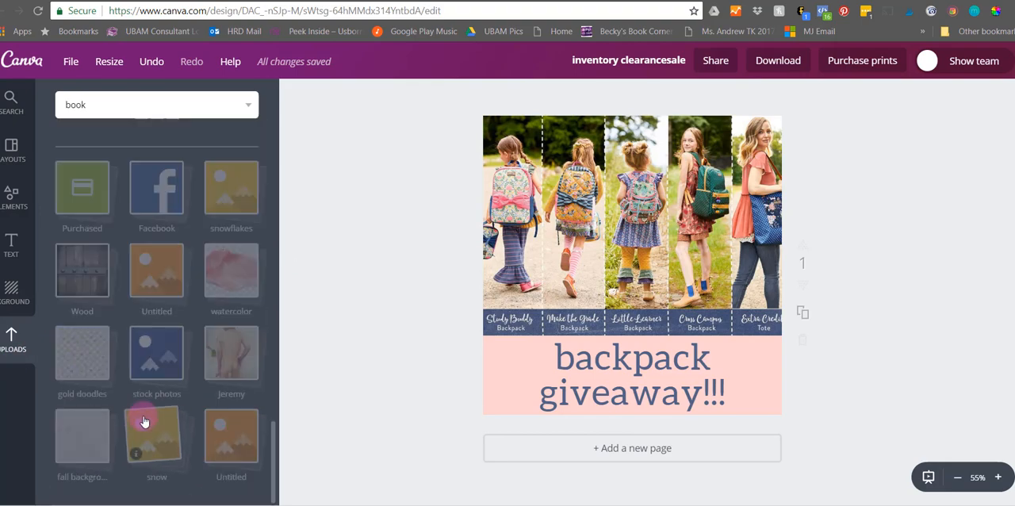
pyautogui.scroll(-10, 149, 366)
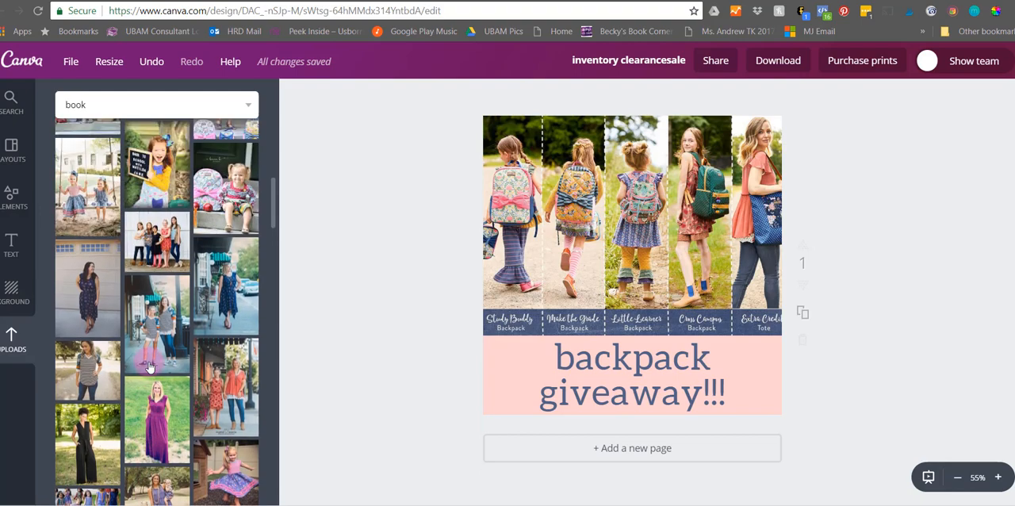
# - Delete the backpack photo and the CANVA LOVE text box from the design
pyautogui.click(662, 176)
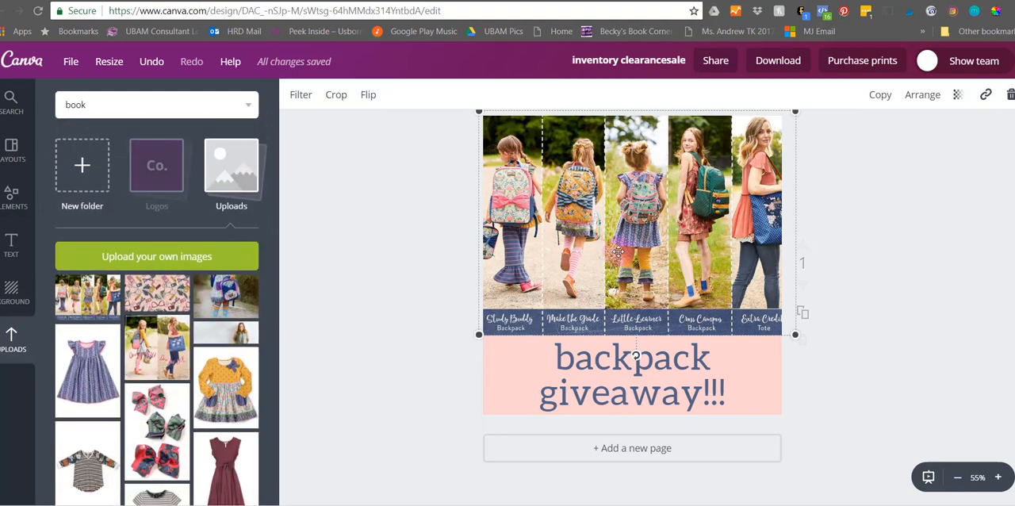
pyautogui.press('Delete')
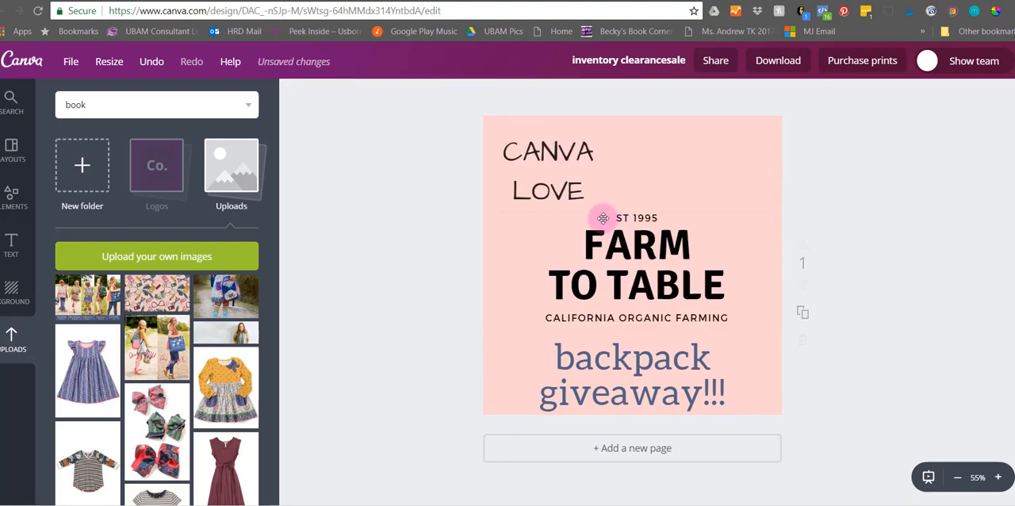
pyautogui.click(574, 211)
pyautogui.click(558, 185)
pyautogui.press('Delete')
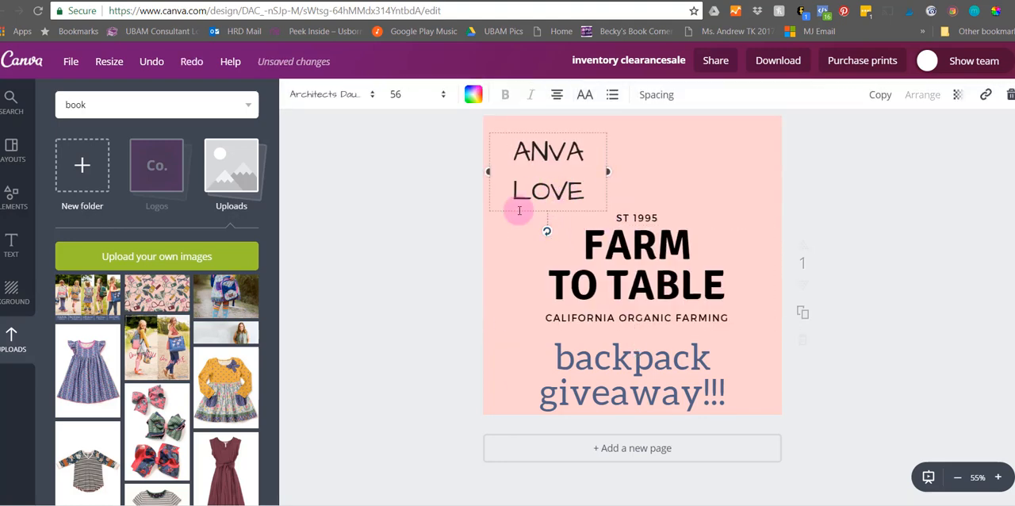
pyautogui.hotkey('ctrl', 'a')
pyautogui.press('Delete')
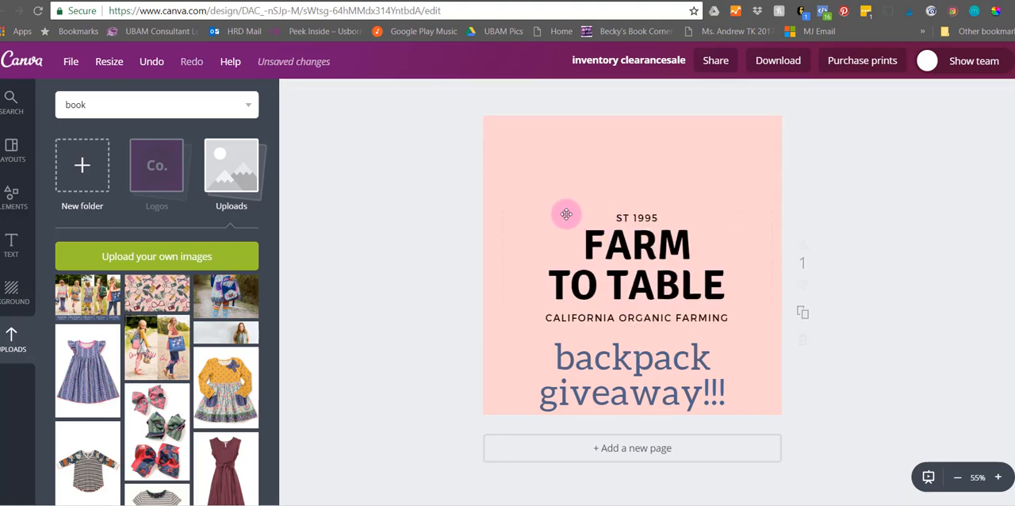
pyautogui.click(552, 210)
pyautogui.click(553, 206)
pyautogui.click(551, 215)
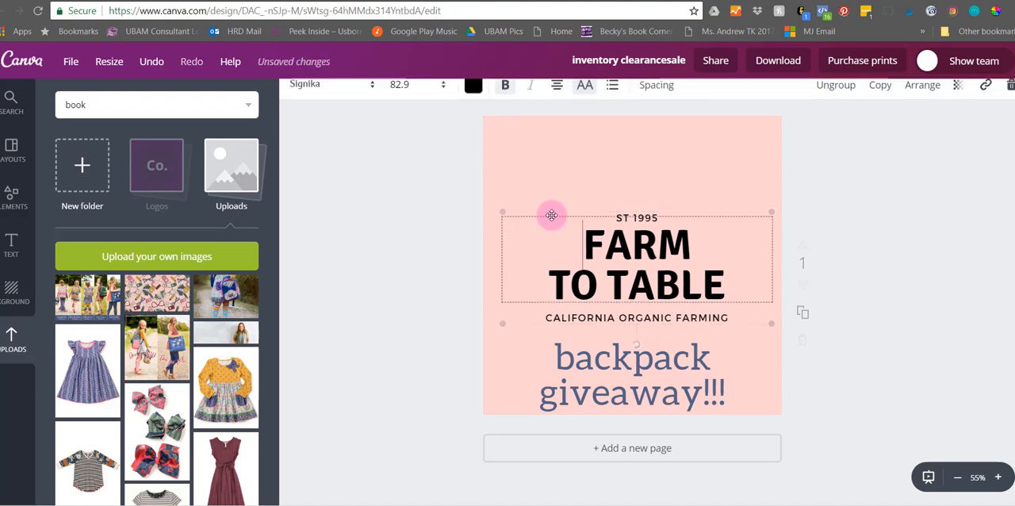
pyautogui.click(552, 215)
pyautogui.click(551, 215)
pyautogui.press('Delete')
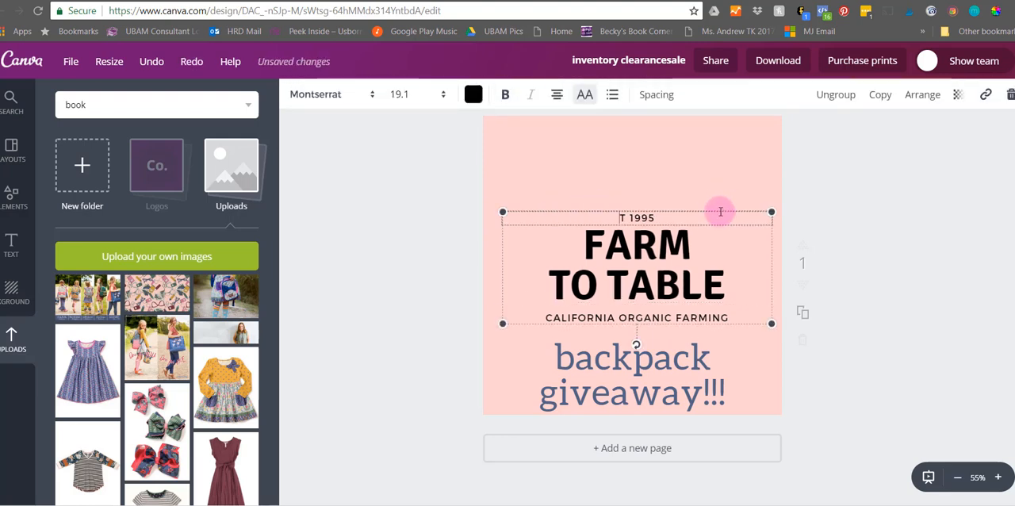
pyautogui.click(650, 246)
pyautogui.press('Delete')
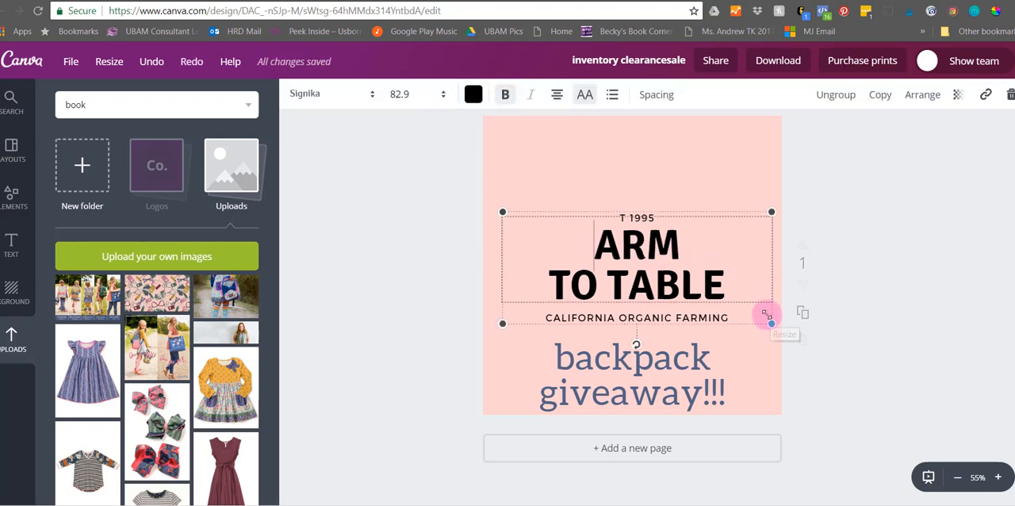
pyautogui.click(649, 319)
pyautogui.press('Delete')
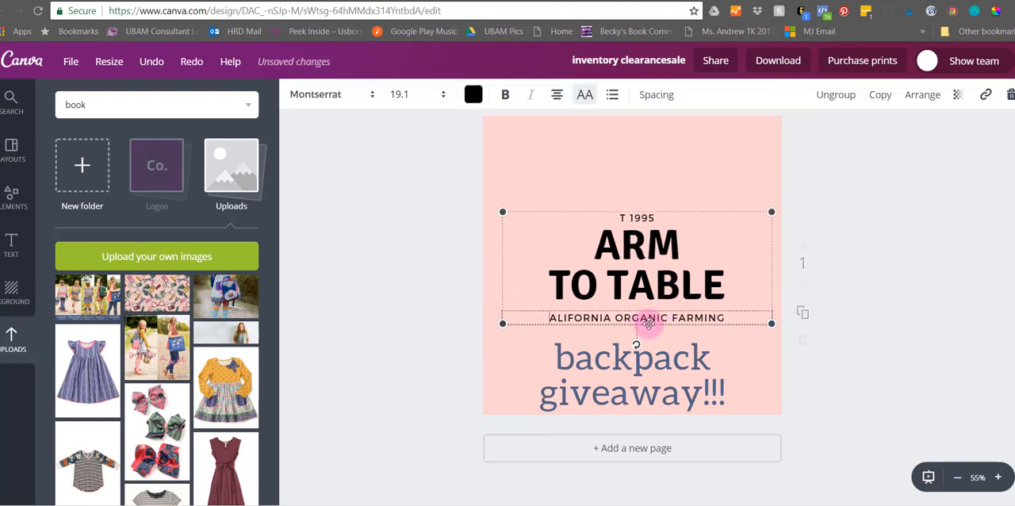
# - Delete the entire FARM TO TABLE text group from the design
pyautogui.click(771, 238)
pyautogui.press('Delete')
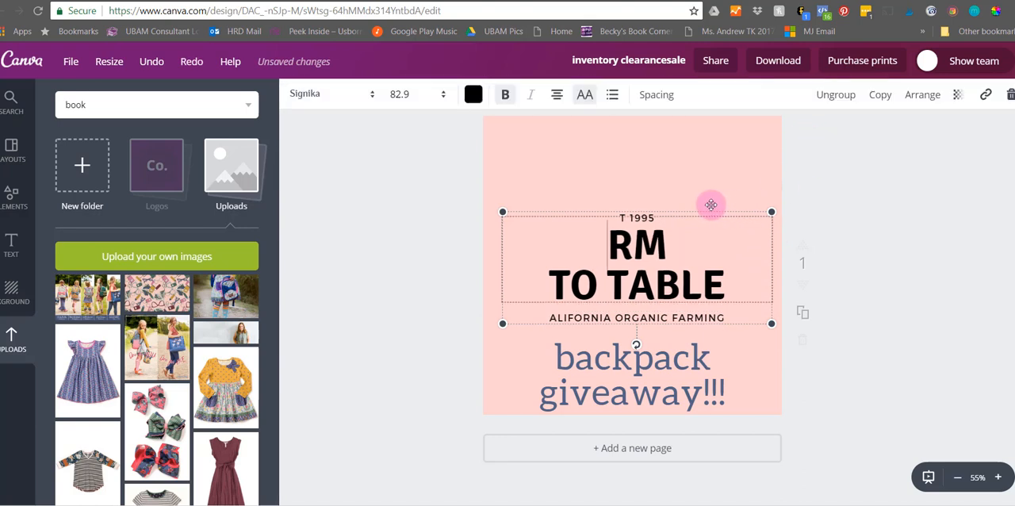
pyautogui.click(1010, 95)
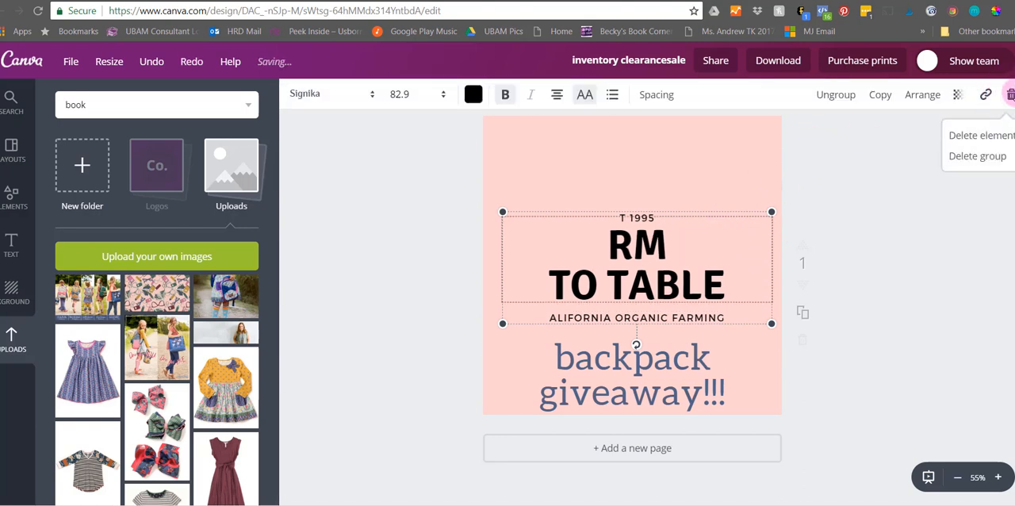
pyautogui.click(976, 154)
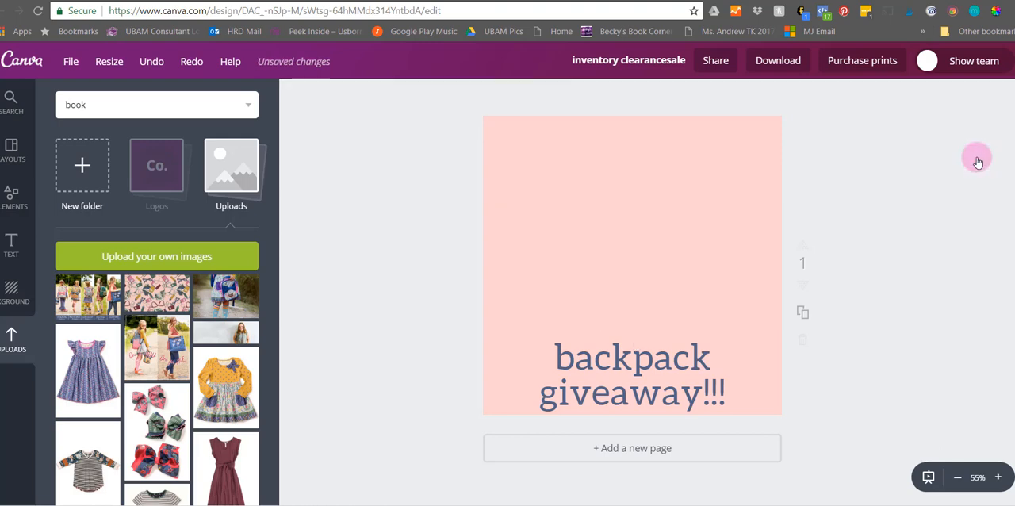
# - Add the uploaded pink school-supplies pattern image and enlarge it to fill the whole design behind the backpack giveaway text
pyautogui.click(161, 290)
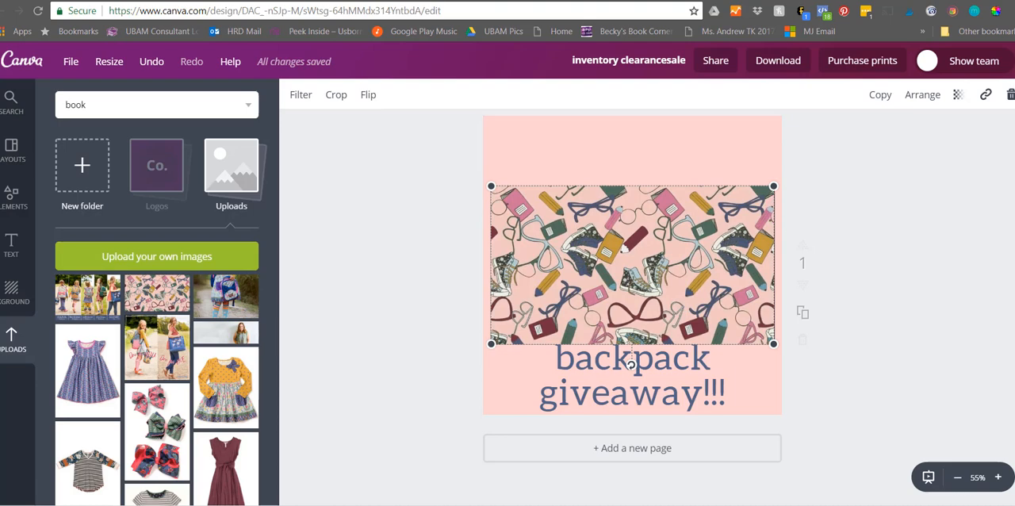
pyautogui.moveTo(569, 275); pyautogui.dragTo(551, 198)
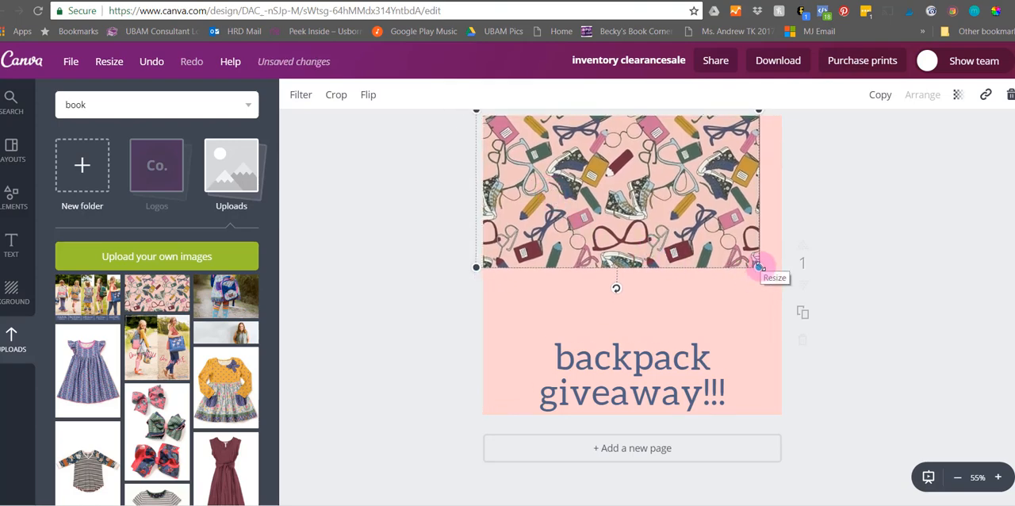
pyautogui.moveTo(759, 266); pyautogui.dragTo(777, 301)
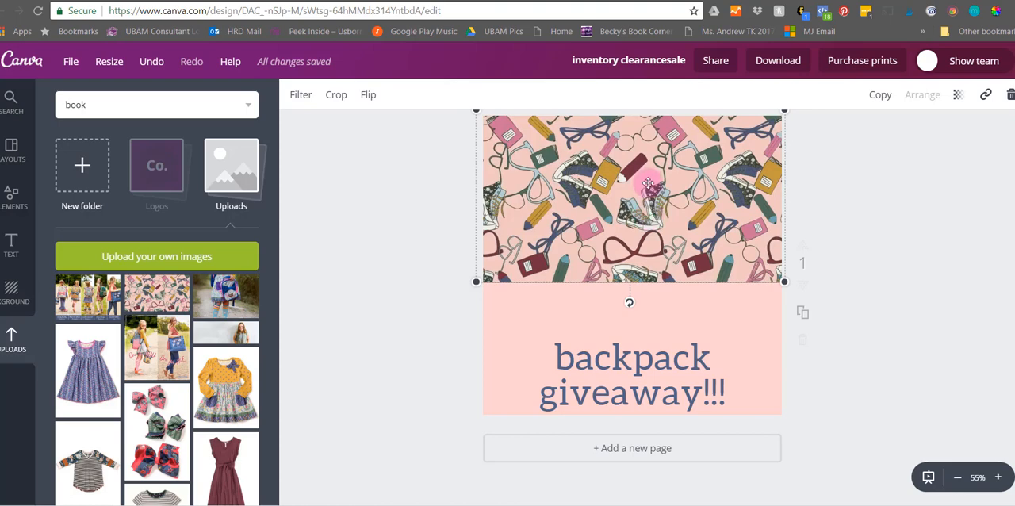
pyautogui.moveTo(649, 212)
pyautogui.mouseDown()
pyautogui.moveTo(650, 224)
pyautogui.moveTo(662, 219)
pyautogui.mouseUp()
pyautogui.moveTo(778, 287); pyautogui.dragTo(969, 478)
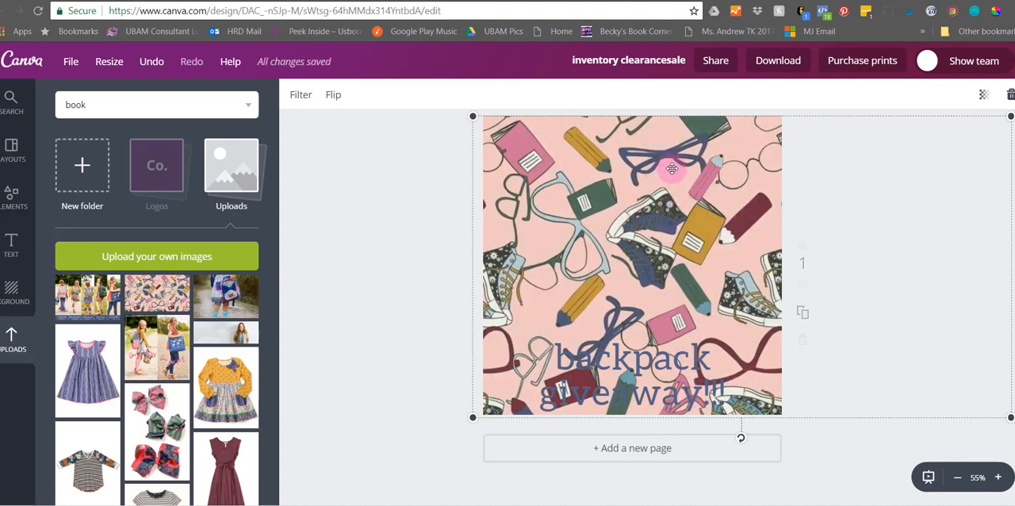
# - Fade the pattern background by setting its transparency to 33, and deselect it
pyautogui.click(983, 95)
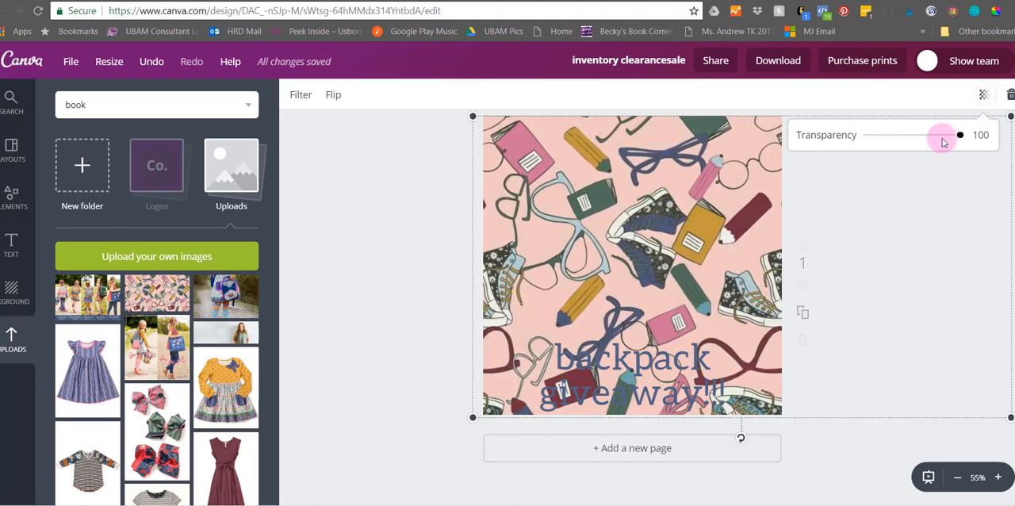
pyautogui.moveTo(961, 136); pyautogui.dragTo(893, 136)
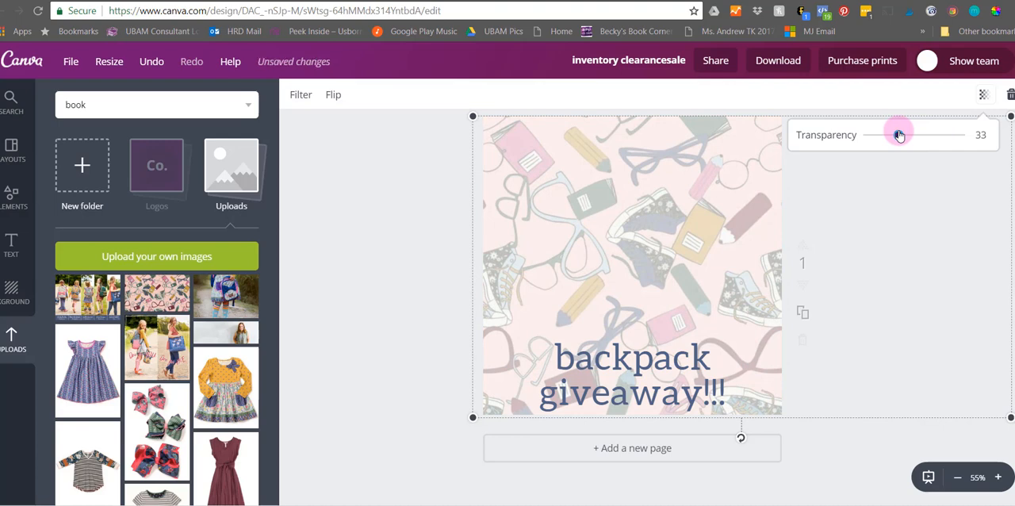
pyautogui.click(408, 215)
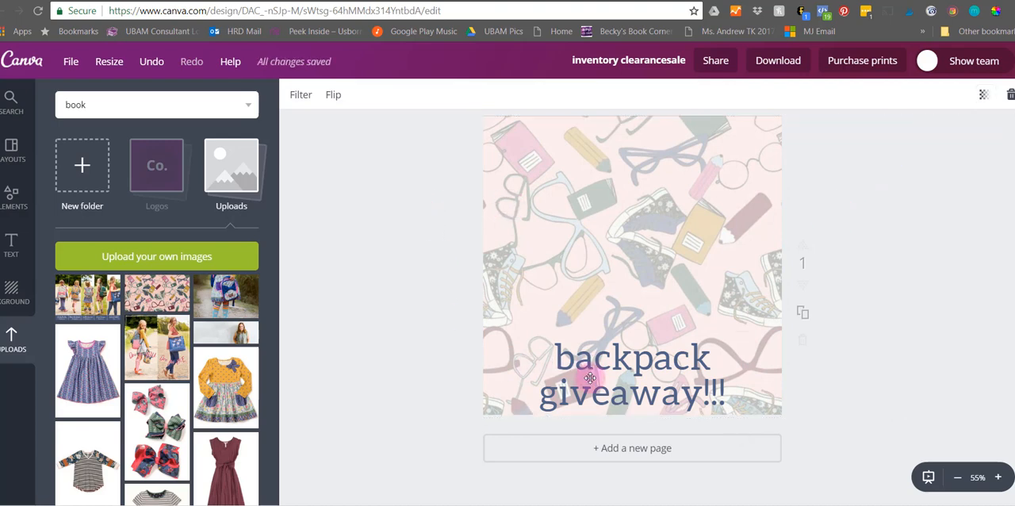
# - Move the backpack giveaway text up to the middle of the design and set its font size to 104
pyautogui.click(590, 378)
pyautogui.moveTo(588, 330); pyautogui.dragTo(723, 237)
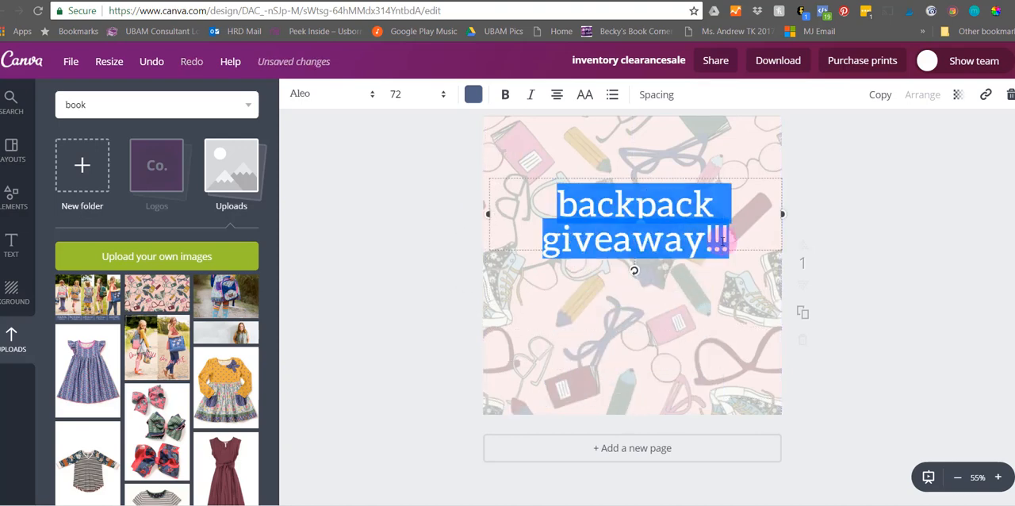
pyautogui.click(442, 94)
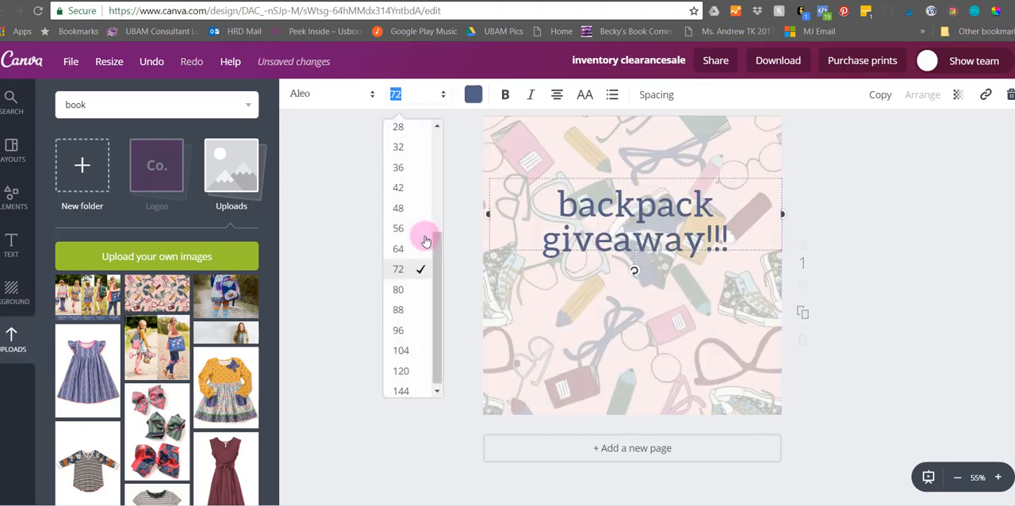
pyautogui.click(404, 350)
pyautogui.click(399, 260)
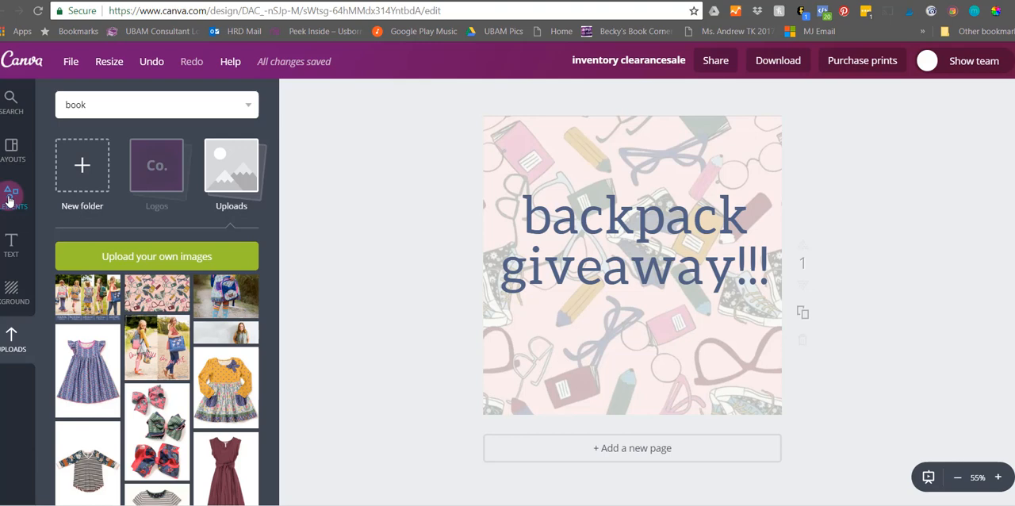
# - Add a solid square shape and reshape it into a wide band spanning the design over the backpack giveaway text
pyautogui.click(9, 200)
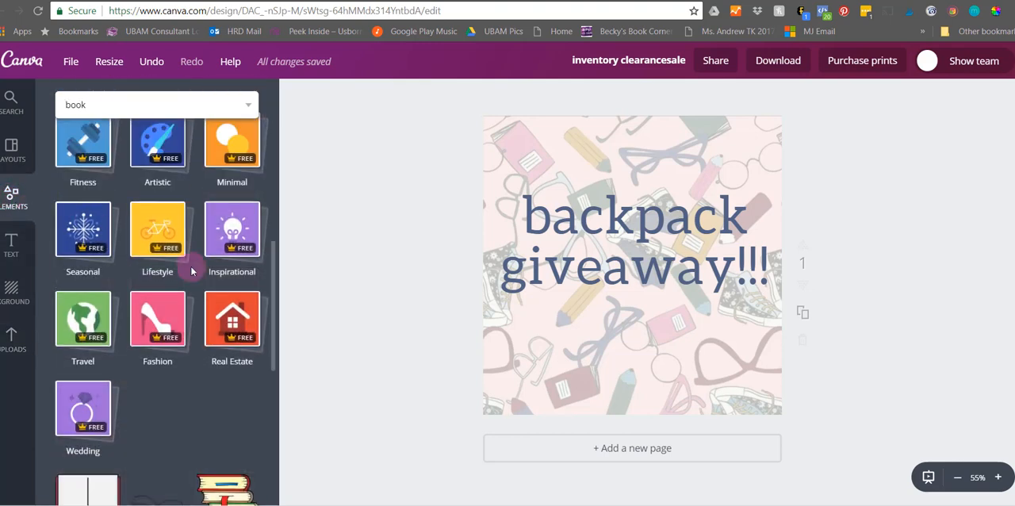
pyautogui.click(83, 256)
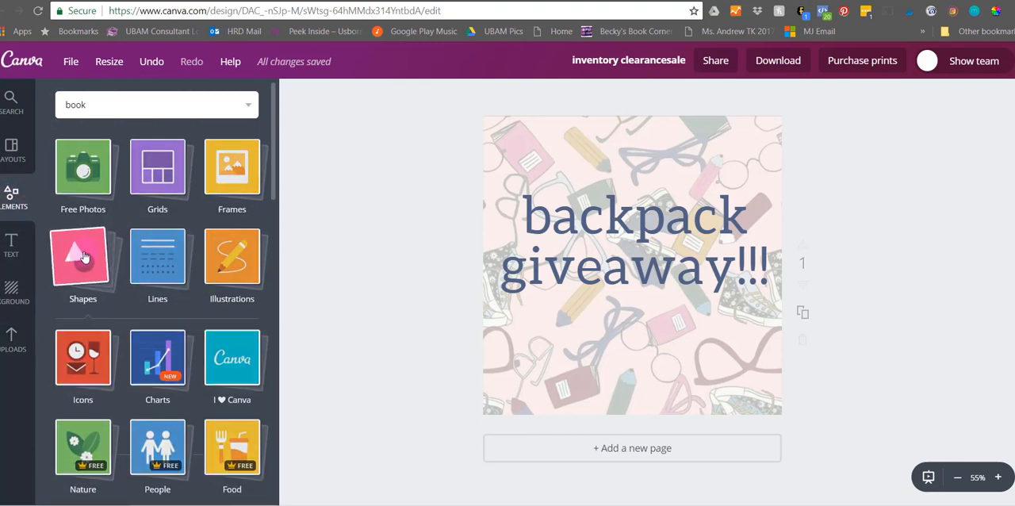
pyautogui.click(90, 362)
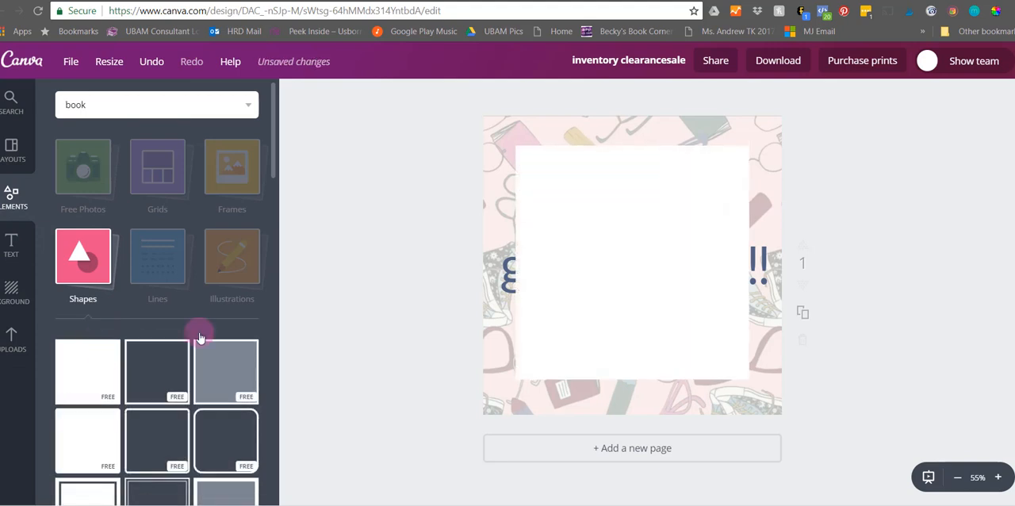
pyautogui.moveTo(632, 379); pyautogui.dragTo(638, 288)
pyautogui.moveTo(629, 214); pyautogui.dragTo(564, 243)
pyautogui.moveTo(696, 240); pyautogui.dragTo(823, 239)
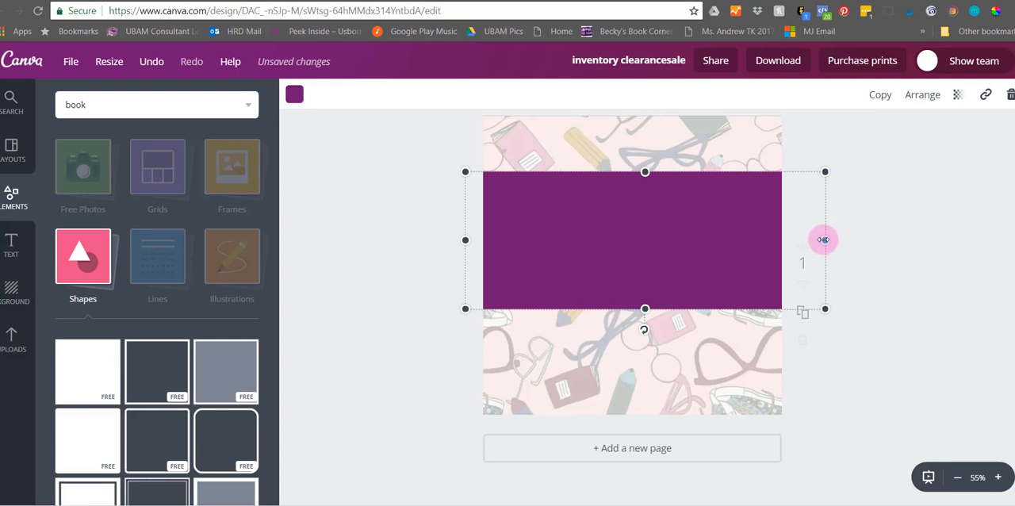
# - Recolor the band with the document's dark blue and set its transparency to 83
pyautogui.click(294, 94)
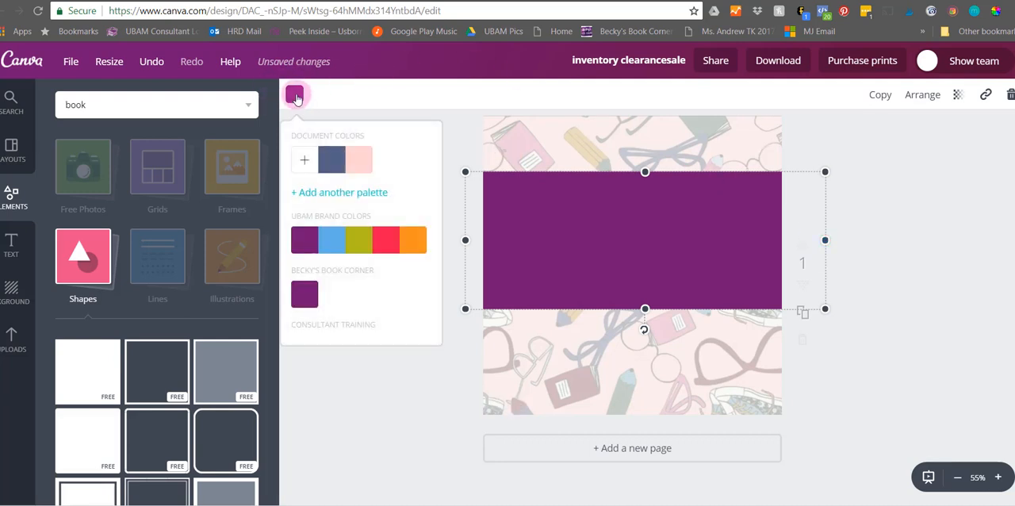
pyautogui.click(326, 158)
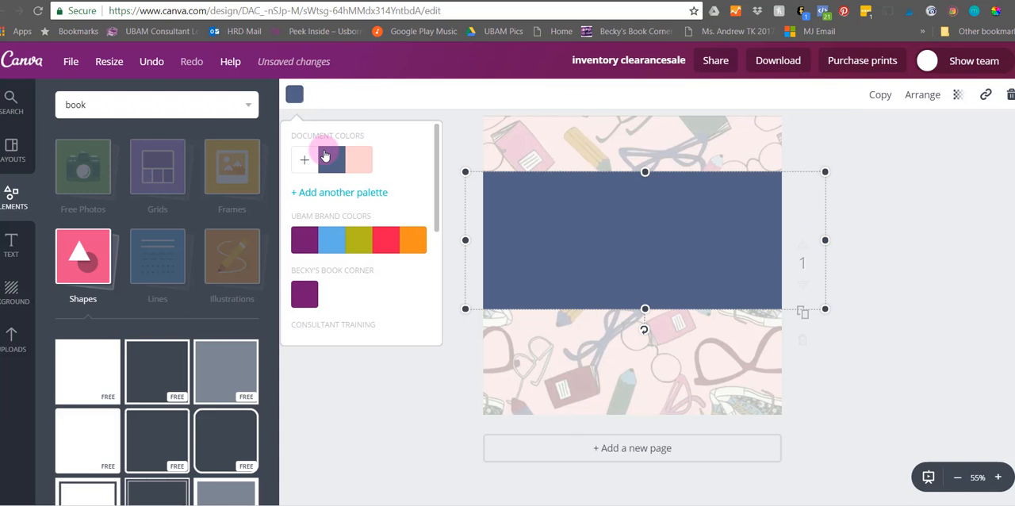
pyautogui.click(912, 101)
pyautogui.click(956, 95)
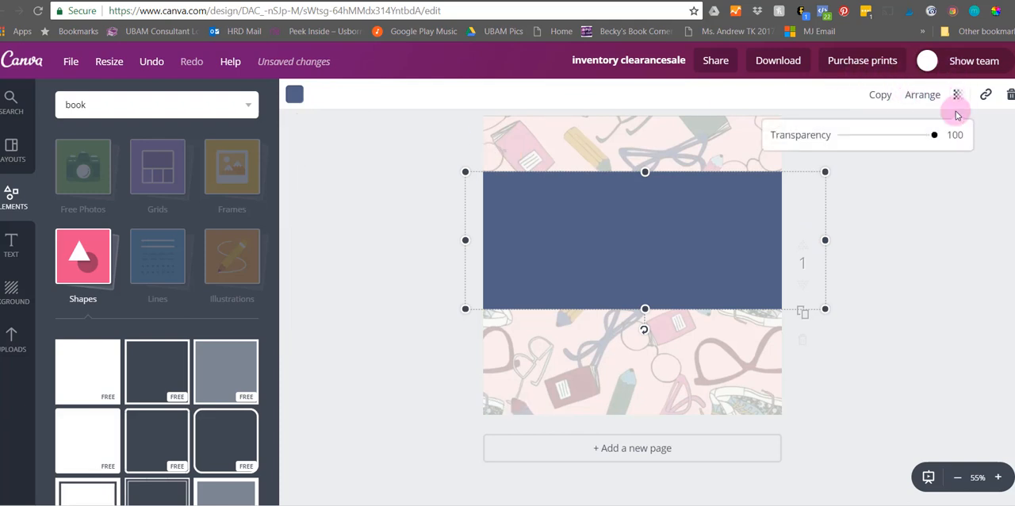
pyautogui.moveTo(935, 137); pyautogui.dragTo(917, 136)
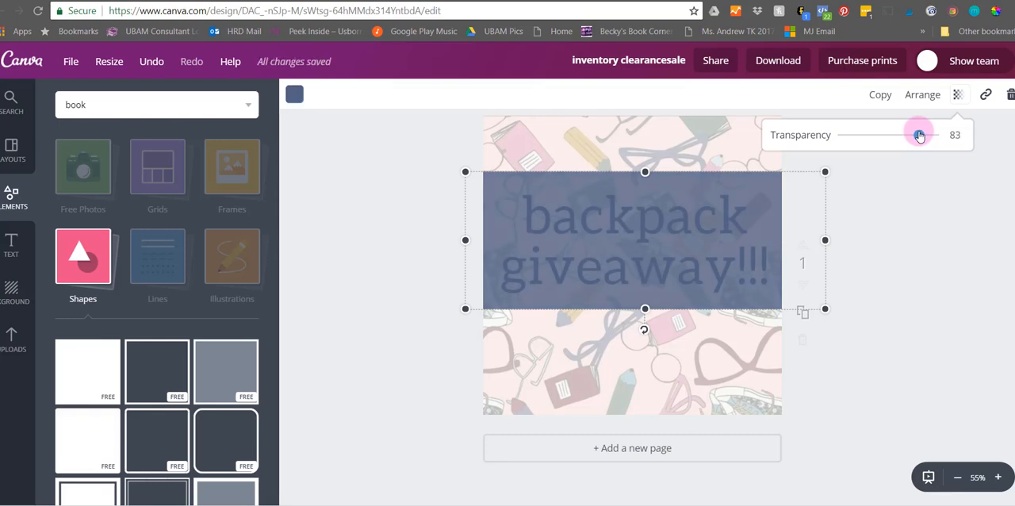
# - Send the dark blue band back one layer behind the backpack giveaway text, and deselect it
pyautogui.click(923, 97)
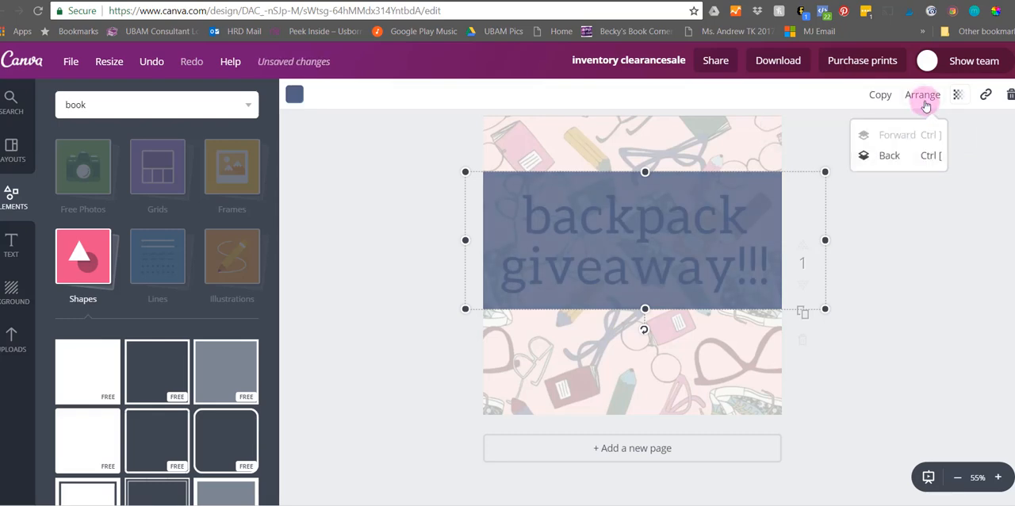
pyautogui.click(887, 158)
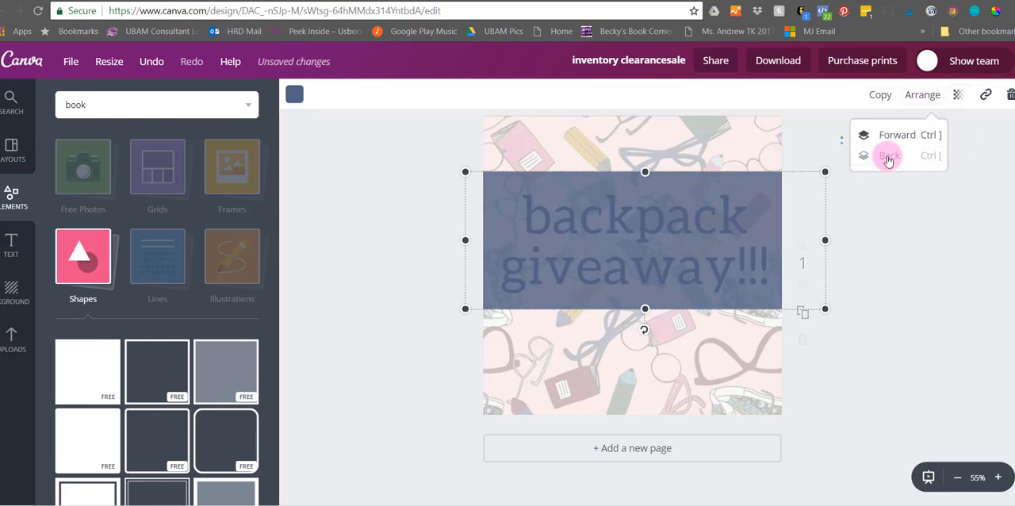
pyautogui.click(854, 230)
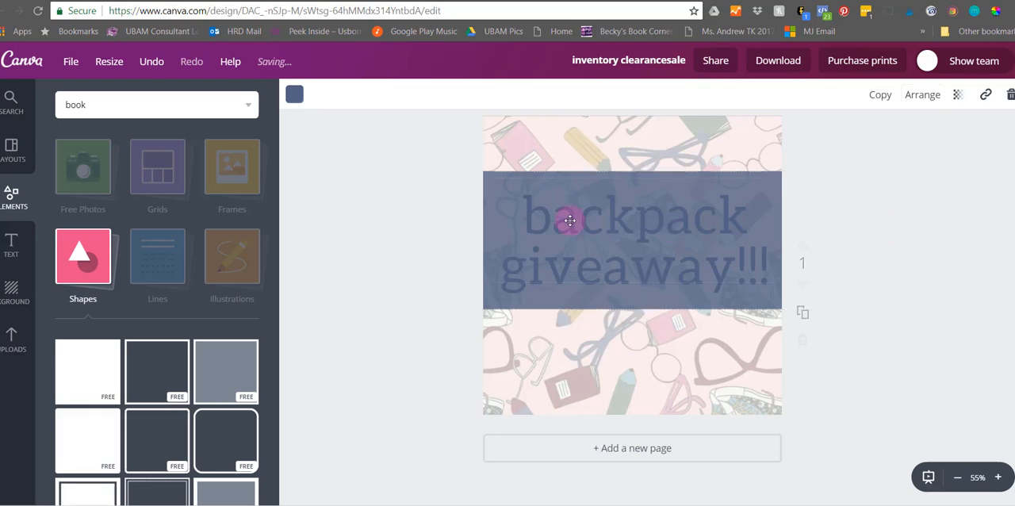
# - Change the entire backpack giveaway text to white and move it slightly up within the dark blue band
pyautogui.click(520, 208)
pyautogui.moveTo(520, 212); pyautogui.dragTo(768, 264)
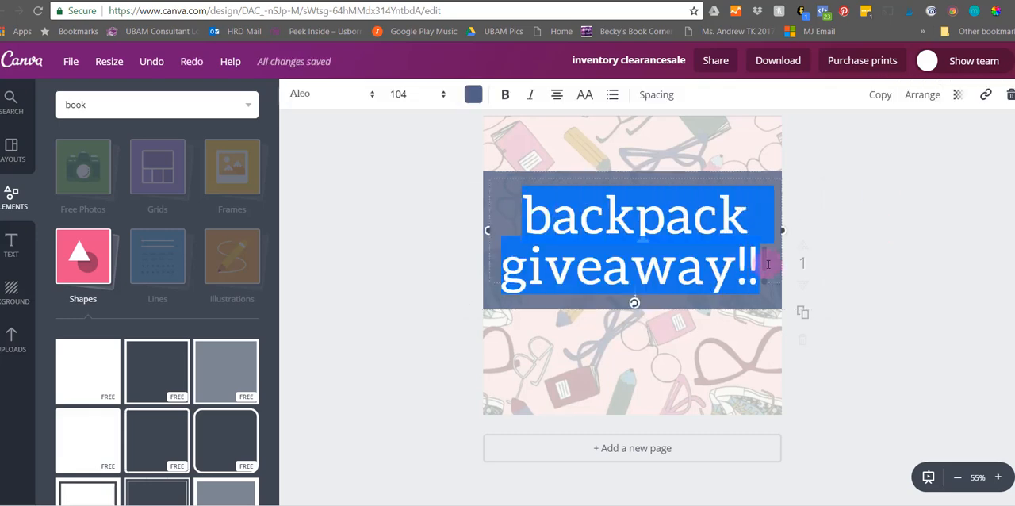
pyautogui.click(472, 94)
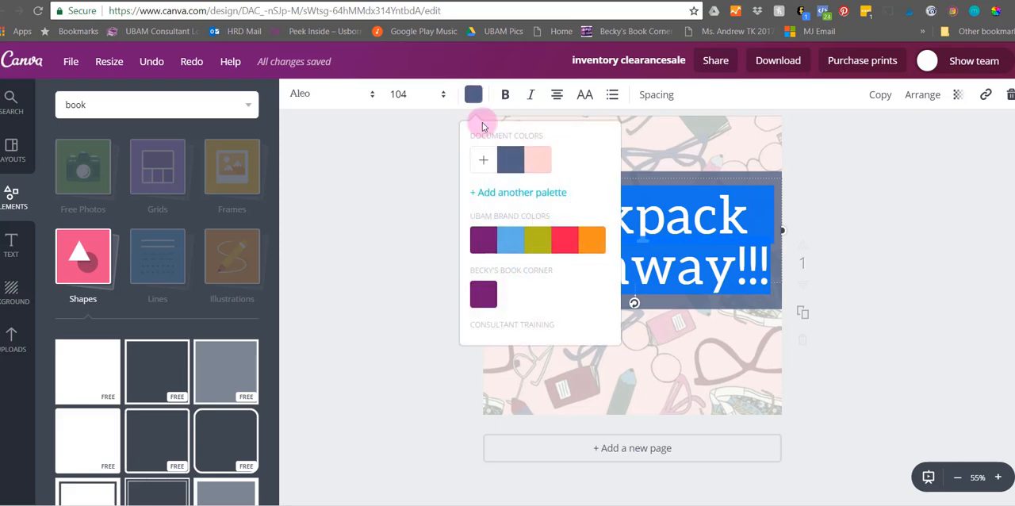
pyautogui.scroll(-3, 519, 228)
pyautogui.scroll(-2, 566, 291)
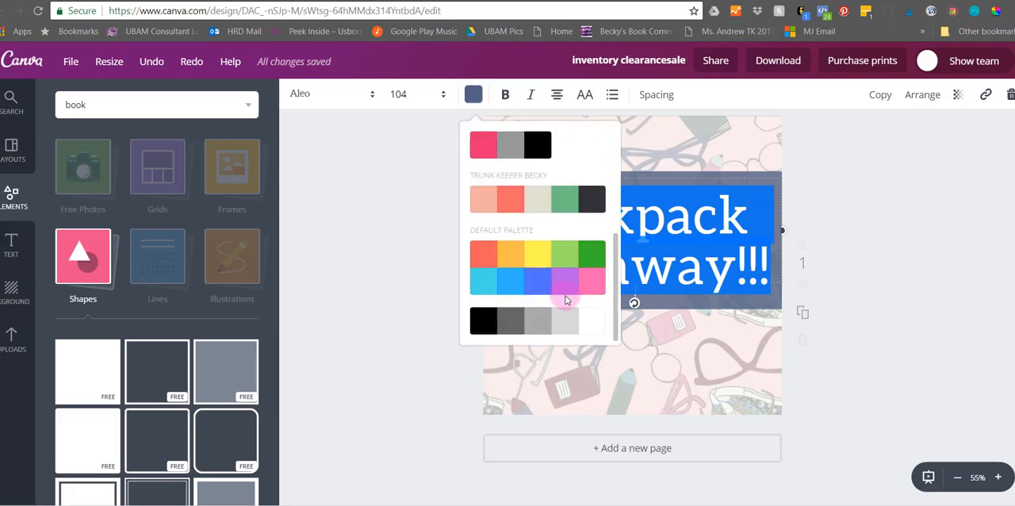
pyautogui.click(586, 320)
pyautogui.click(398, 272)
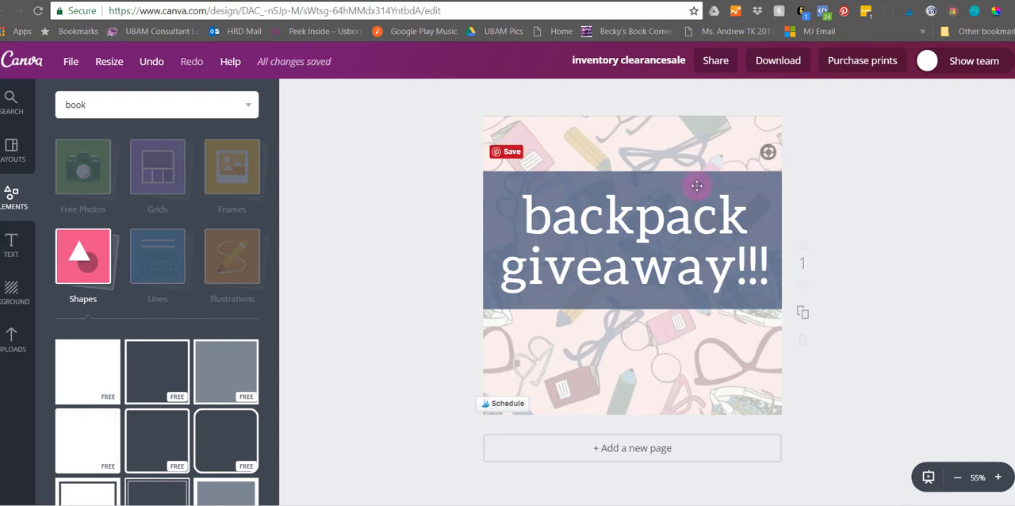
pyautogui.moveTo(624, 210); pyautogui.dragTo(624, 199)
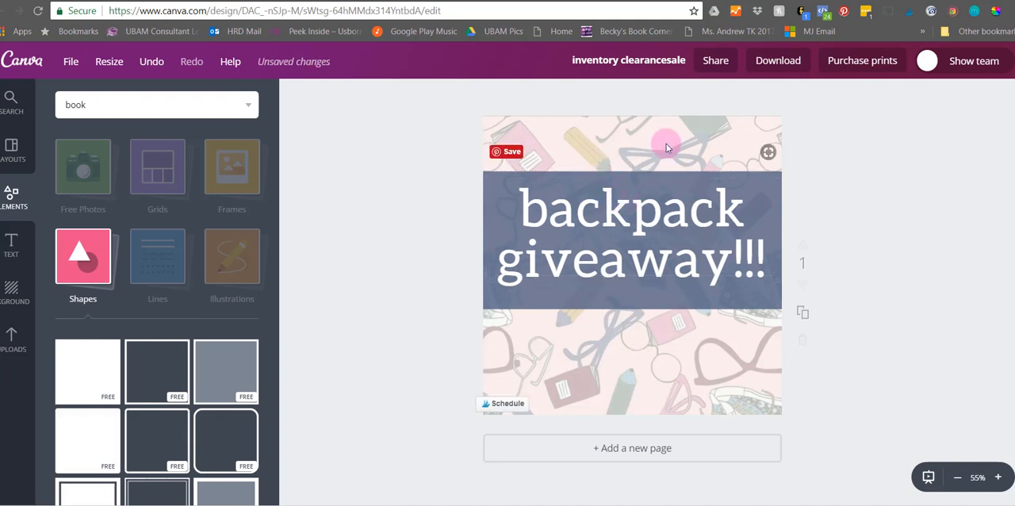
pyautogui.moveTo(633, 263); pyautogui.dragTo(633, 263)
# - Search for "backpack", add the teal backpack illustration filled with school supplies, and shrink it into the design's lower-left corner
pyautogui.click(141, 111)
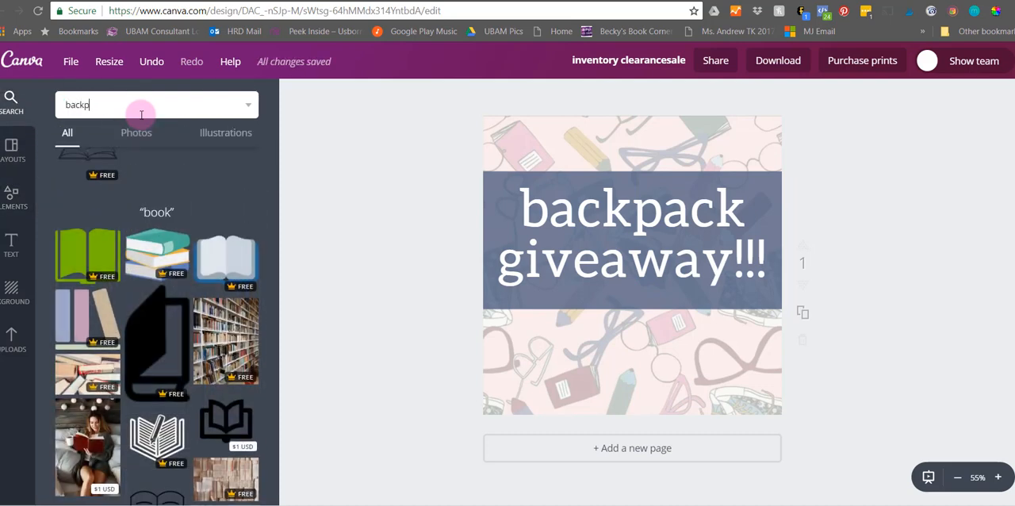
pyautogui.press('Return')
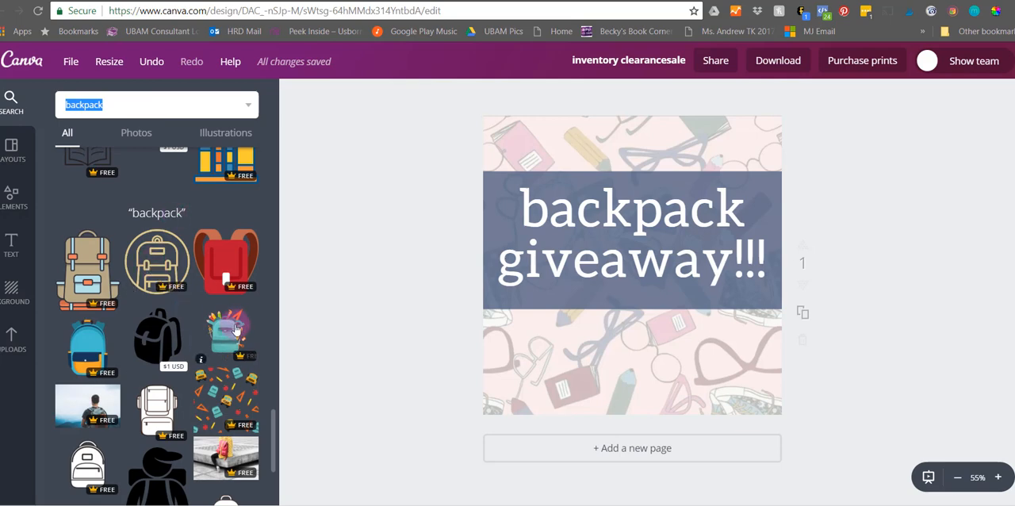
pyautogui.moveTo(227, 331); pyautogui.dragTo(628, 273)
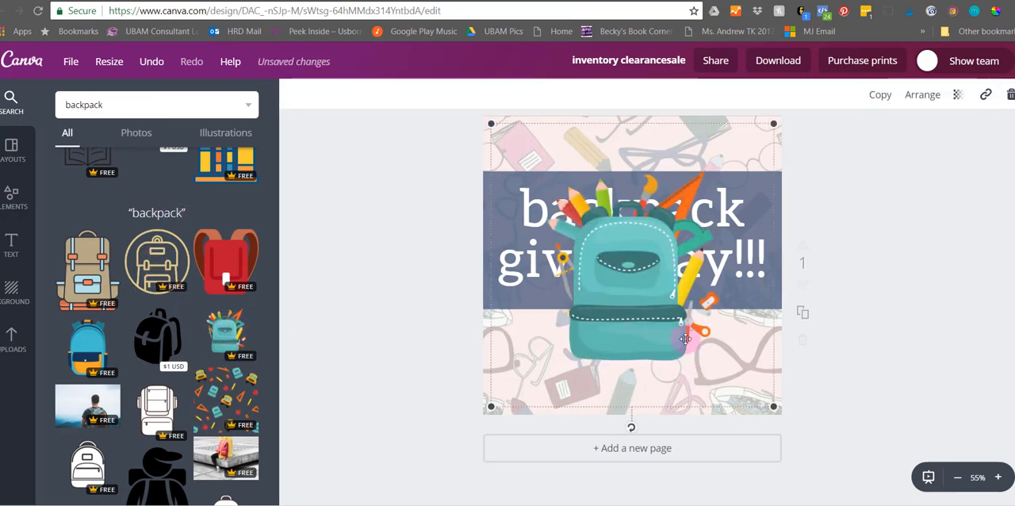
pyautogui.moveTo(773, 405); pyautogui.dragTo(623, 290)
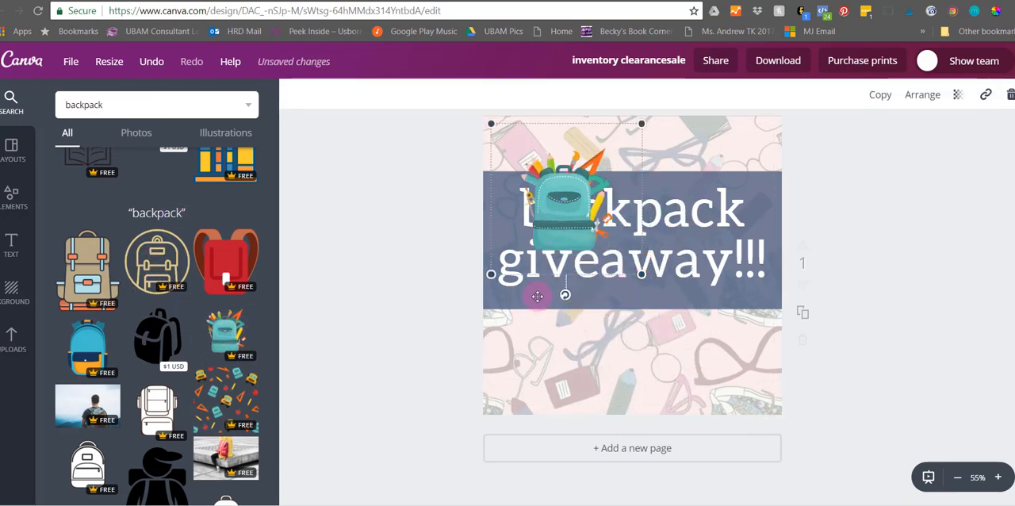
pyautogui.moveTo(537, 295); pyautogui.dragTo(524, 346)
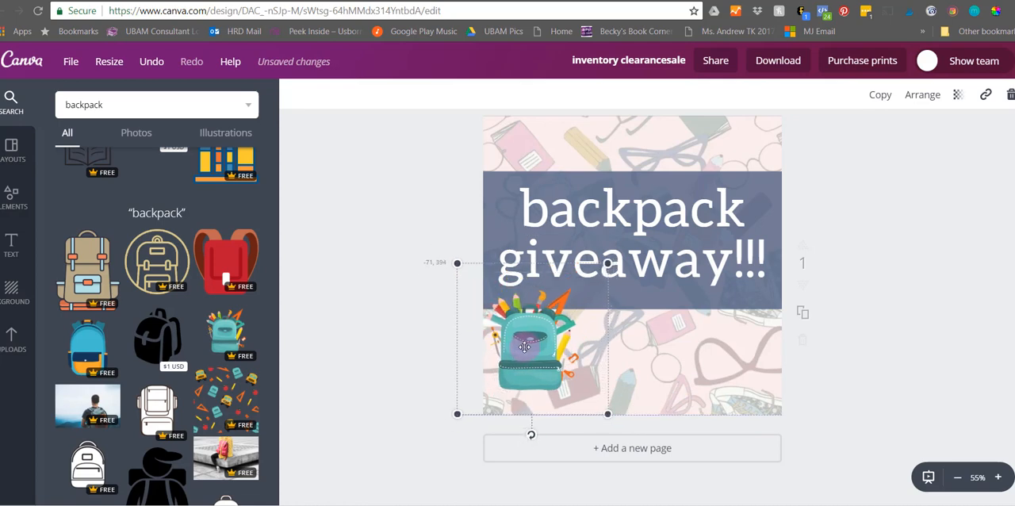
# - Right-align the backpack giveaway text and set its font size to 88
pyautogui.click(499, 203)
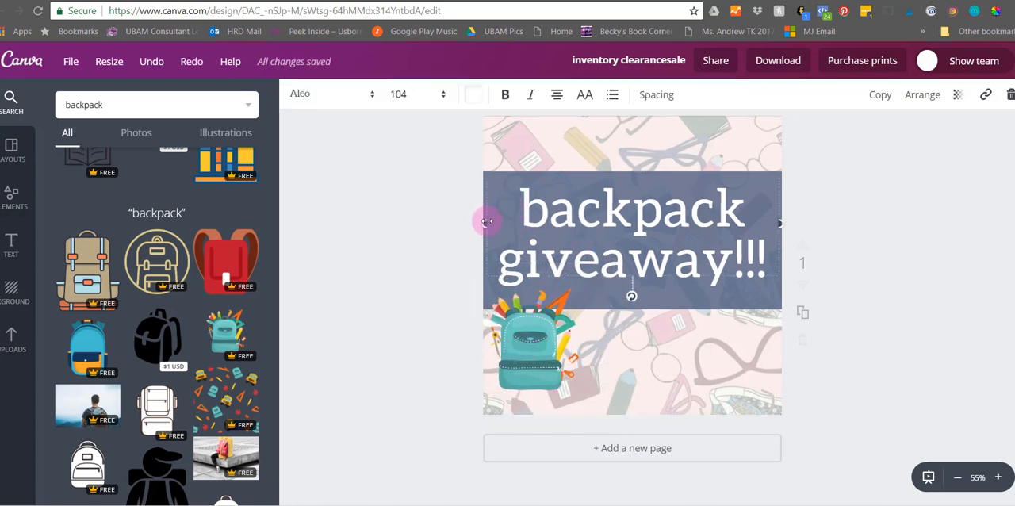
pyautogui.moveTo(564, 204); pyautogui.dragTo(743, 257)
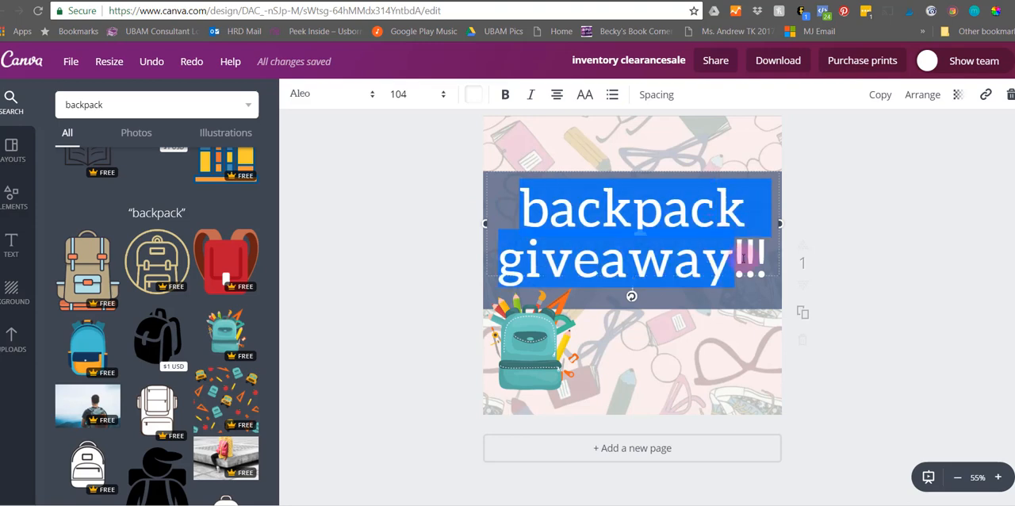
pyautogui.click(557, 95)
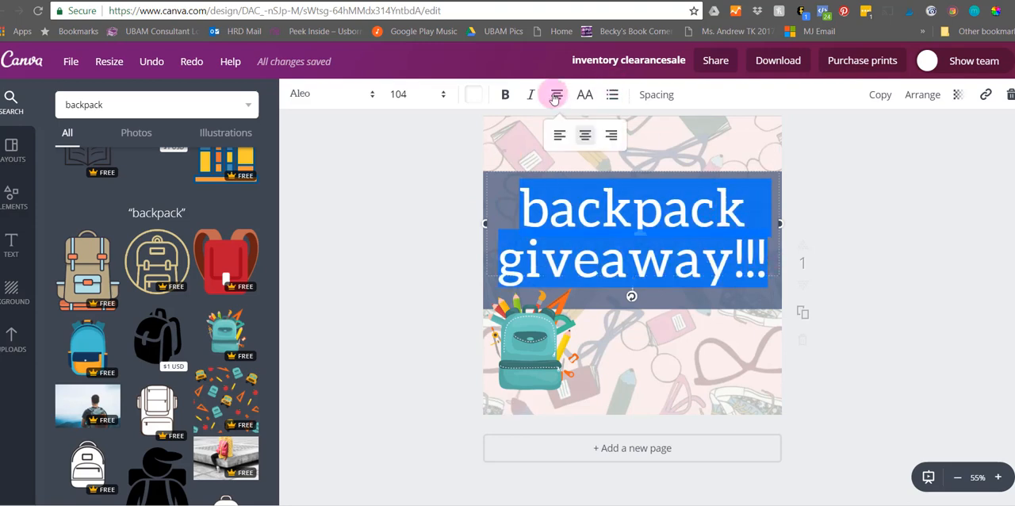
pyautogui.click(613, 136)
pyautogui.click(399, 95)
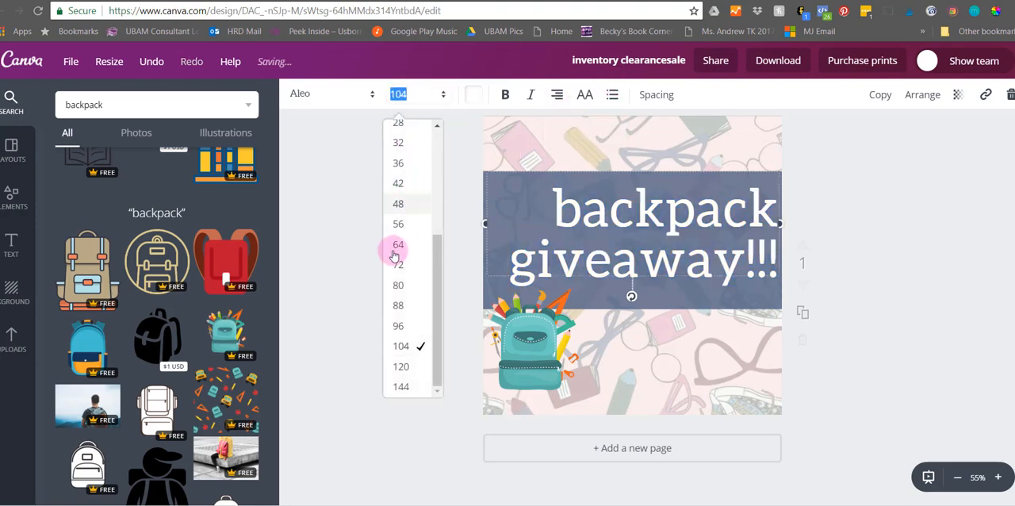
pyautogui.click(402, 305)
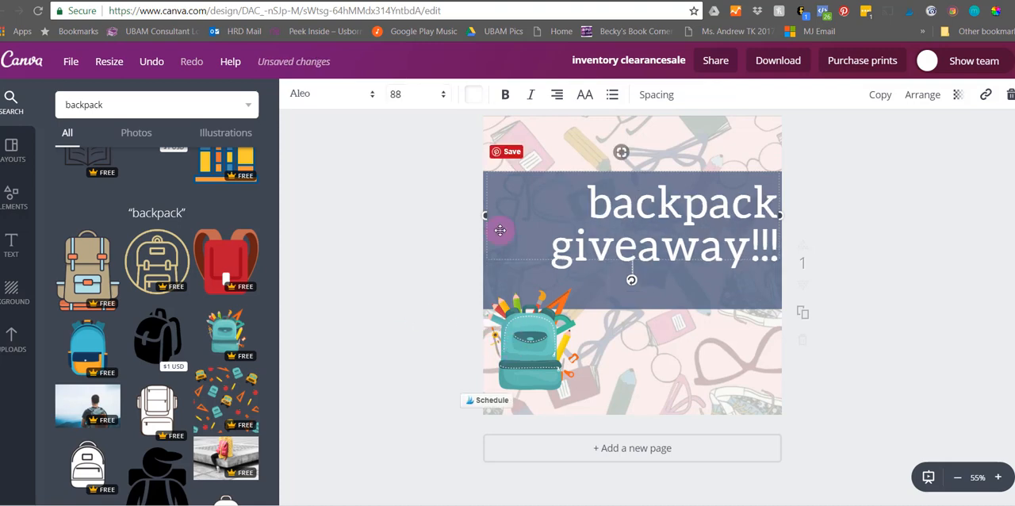
# - Shrink the teal backpack illustration further and place it on the dark blue band just left of "giveaway"
pyautogui.moveTo(575, 381); pyautogui.dragTo(556, 250)
pyautogui.click(596, 289)
pyautogui.moveTo(503, 192); pyautogui.dragTo(519, 252)
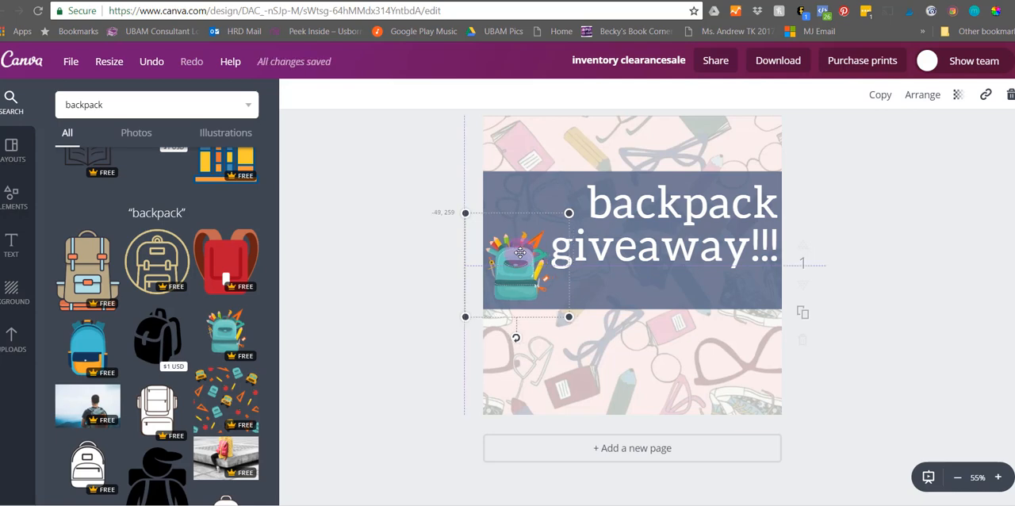
# - Tilt the backpack giveaway text slightly clockwise within the band and nudge the backpack illustration up to the band's left edge
pyautogui.click(729, 217)
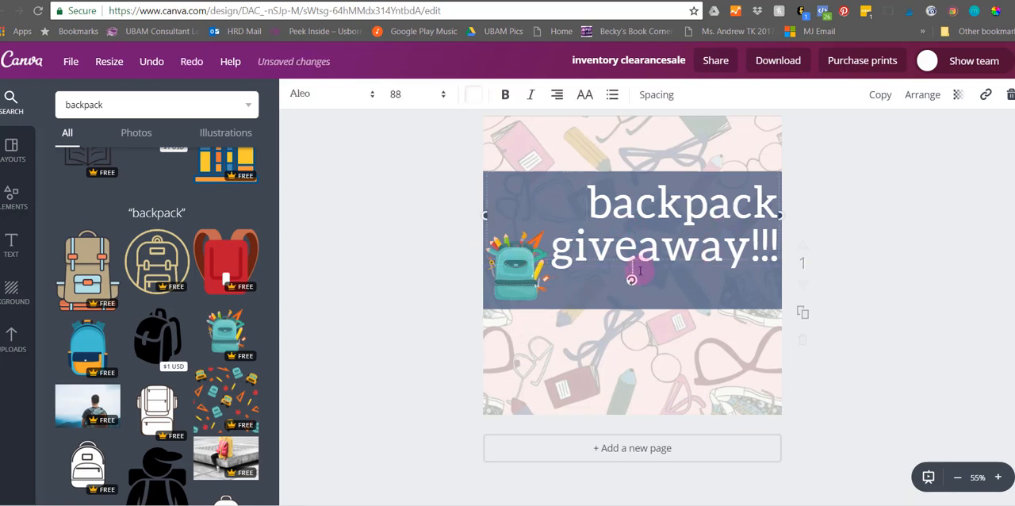
pyautogui.moveTo(632, 285)
pyautogui.mouseDown()
pyautogui.moveTo(614, 285)
pyautogui.moveTo(619, 275)
pyautogui.mouseUp()
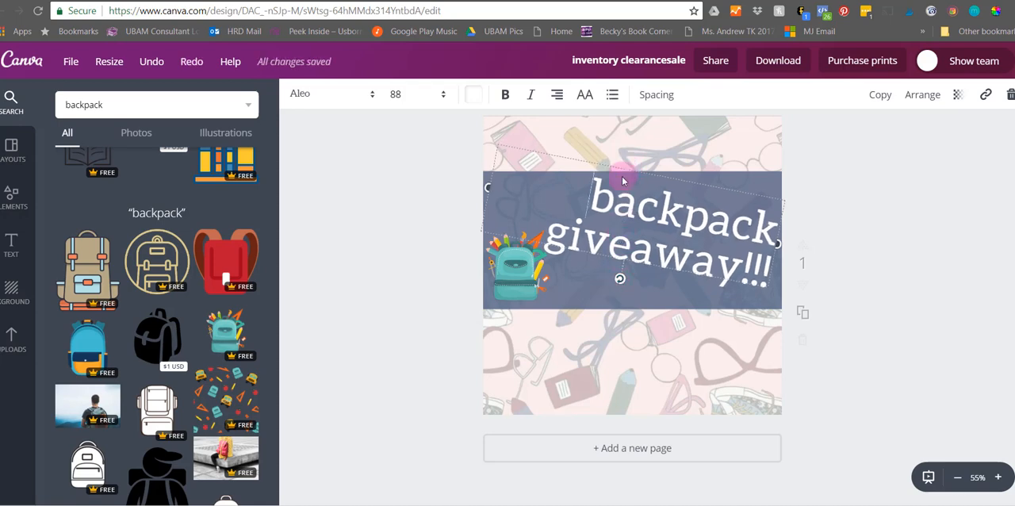
pyautogui.moveTo(626, 168)
pyautogui.mouseDown()
pyautogui.moveTo(609, 176)
pyautogui.moveTo(625, 174)
pyautogui.mouseUp()
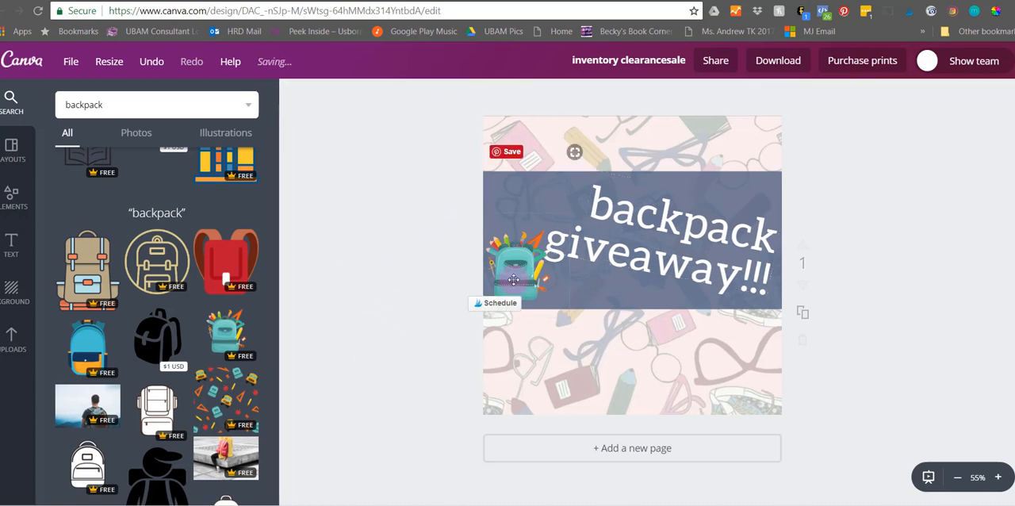
pyautogui.moveTo(512, 287); pyautogui.dragTo(506, 283)
pyautogui.click(389, 344)
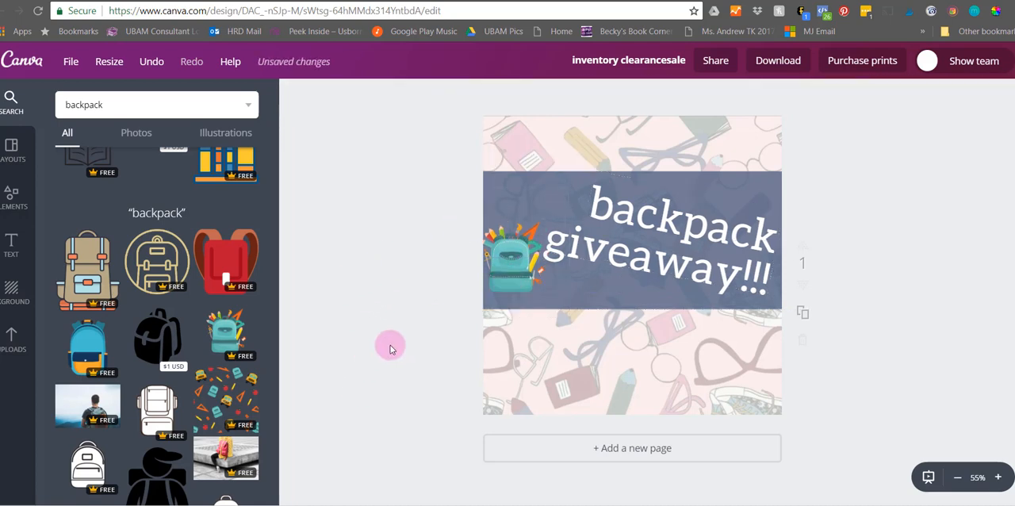
# - Replace the school-supplies pattern with the photo of a man wearing a backpack, enlarged to fill the design behind the band
pyautogui.click(662, 370)
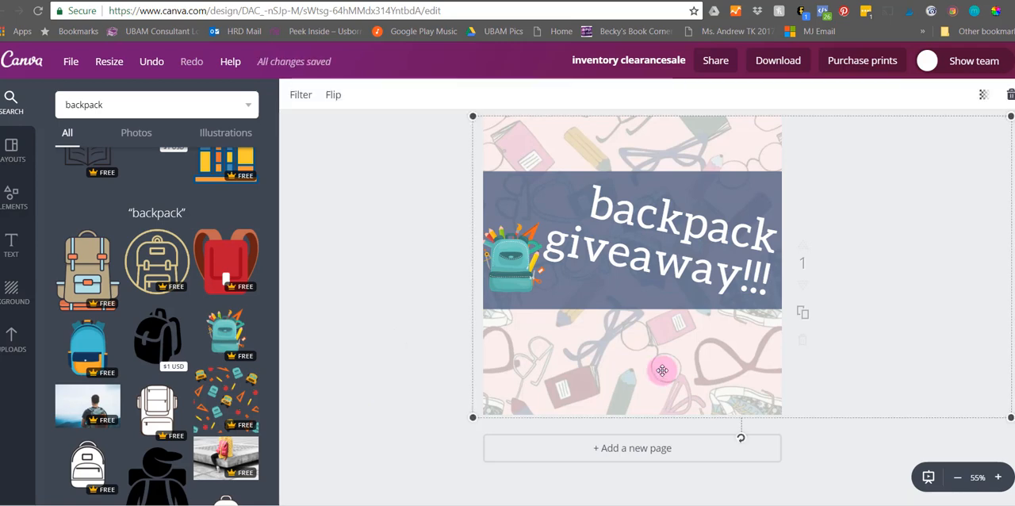
pyautogui.press('Delete')
pyautogui.moveTo(90, 401); pyautogui.dragTo(563, 302)
pyautogui.moveTo(709, 261); pyautogui.dragTo(663, 206)
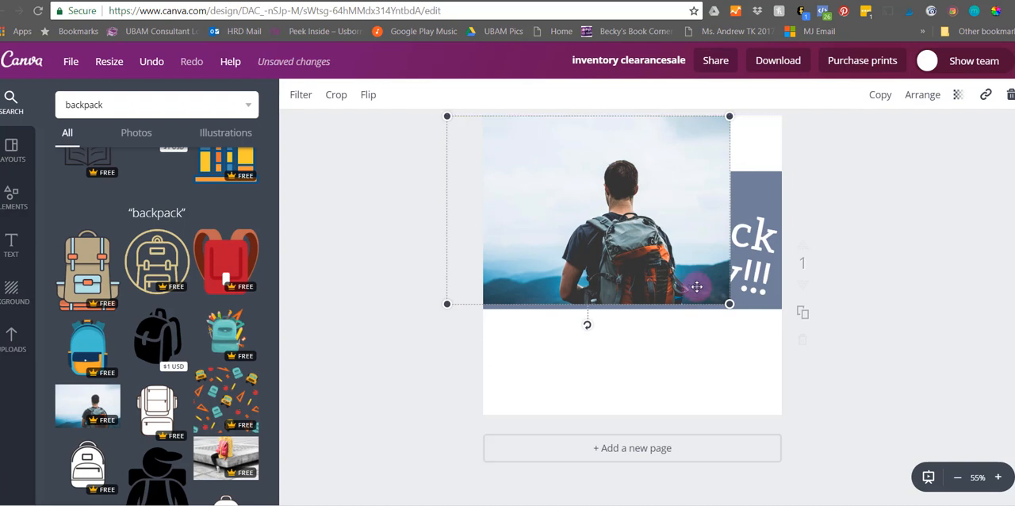
pyautogui.moveTo(754, 333); pyautogui.dragTo(878, 472)
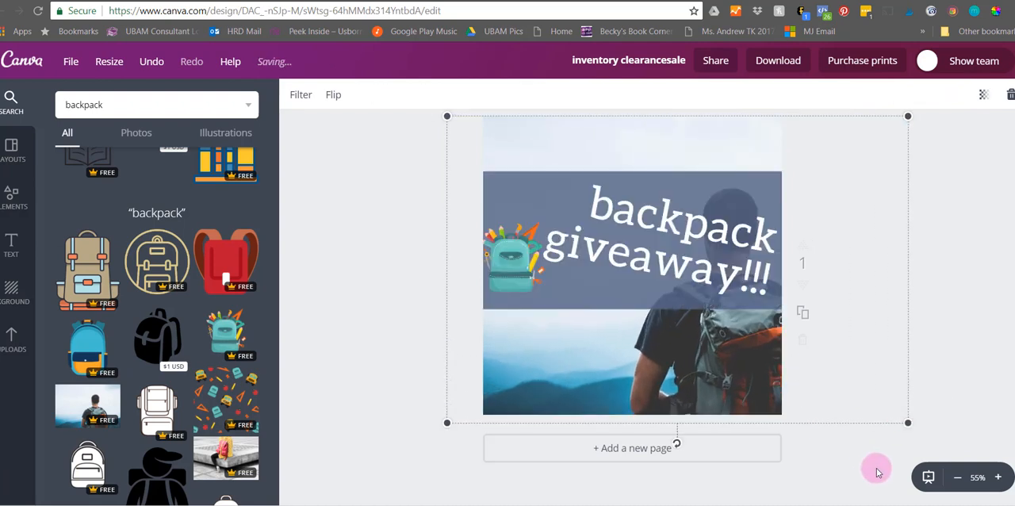
pyautogui.click(541, 173)
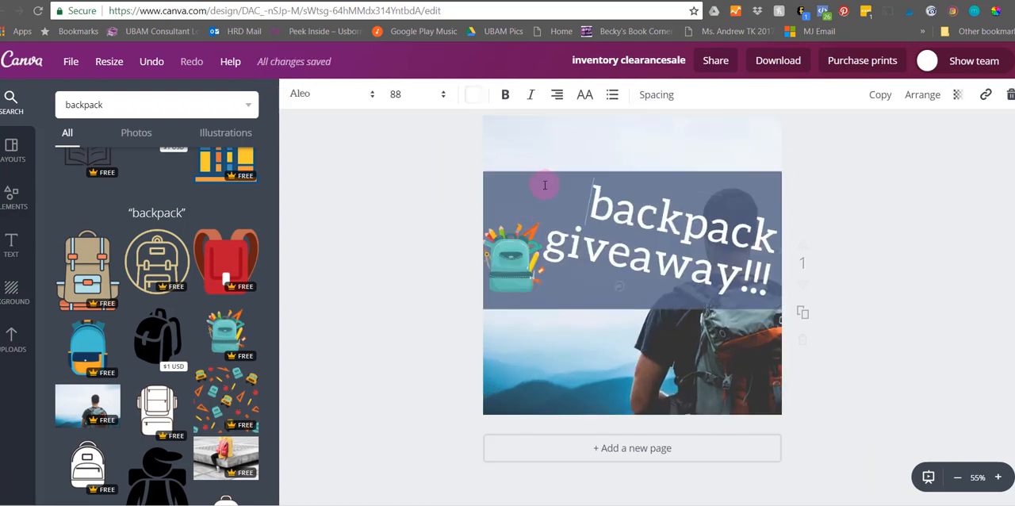
# - Recolour the backpack giveaway text black and rotate it back to horizontal
pyautogui.moveTo(596, 197); pyautogui.dragTo(773, 279)
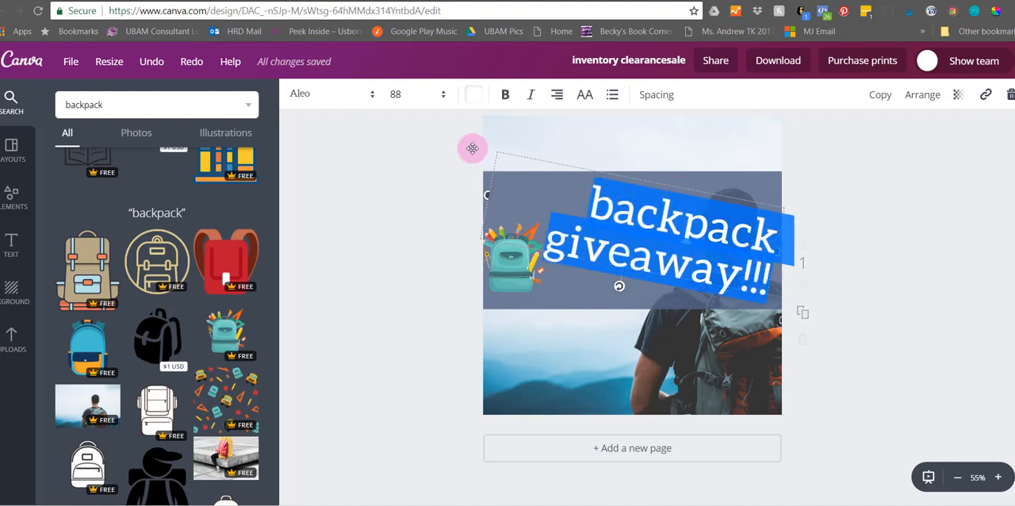
pyautogui.click(477, 99)
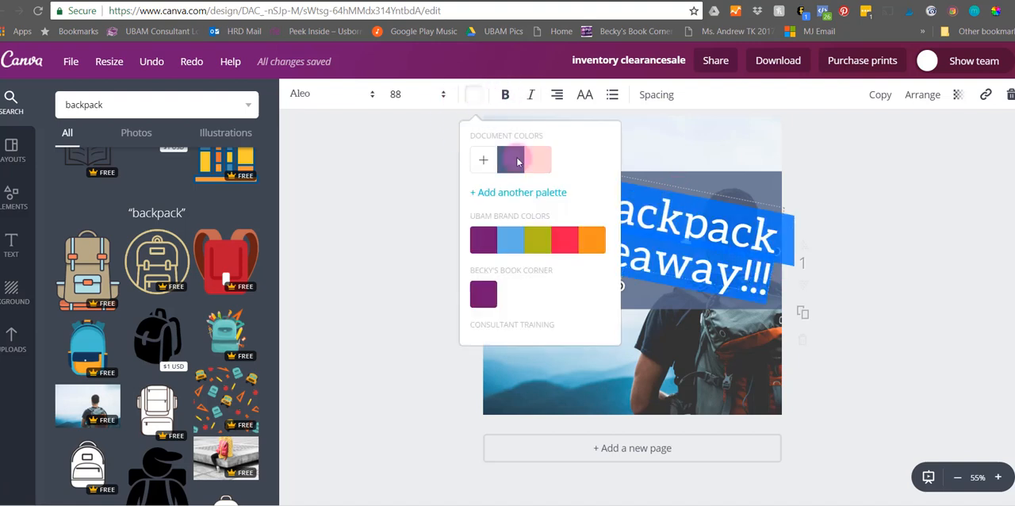
pyautogui.scroll(-2, 528, 263)
pyautogui.click(539, 221)
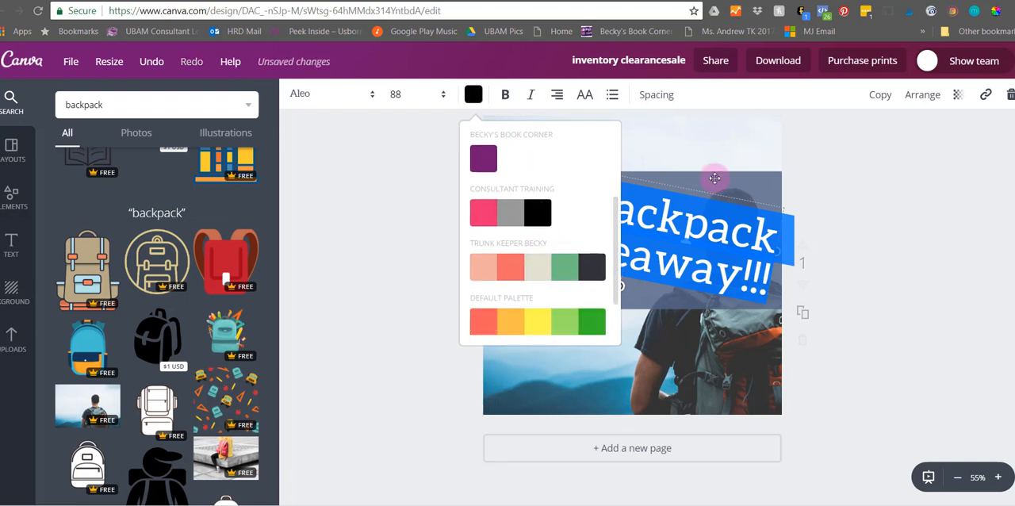
pyautogui.click(680, 230)
pyautogui.moveTo(619, 287)
pyautogui.mouseDown()
pyautogui.moveTo(639, 291)
pyautogui.moveTo(617, 298)
pyautogui.mouseUp()
# - Delete the blue band and the teal backpack illustration, and move the text to the upper-left area of the photo
pyautogui.click(586, 298)
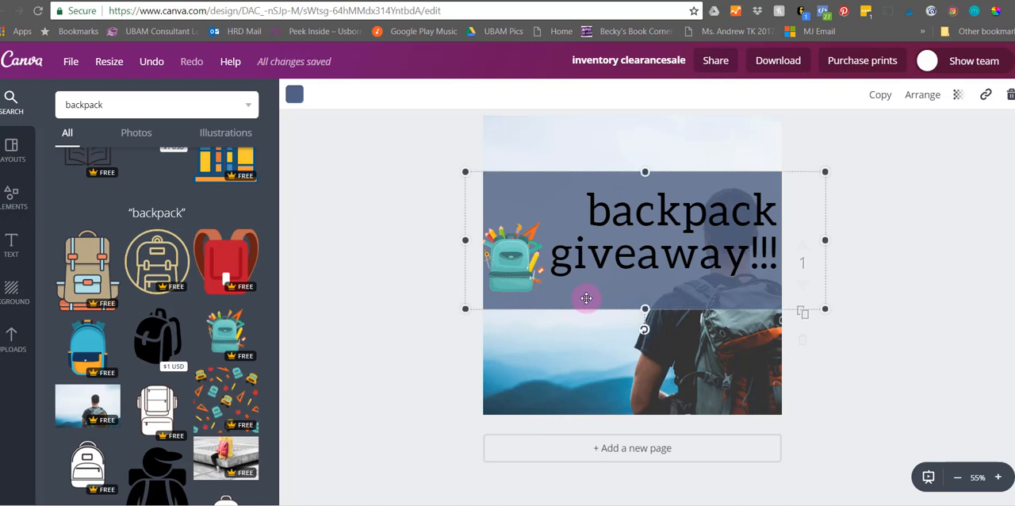
pyautogui.press('Delete')
pyautogui.moveTo(582, 253); pyautogui.dragTo(575, 150)
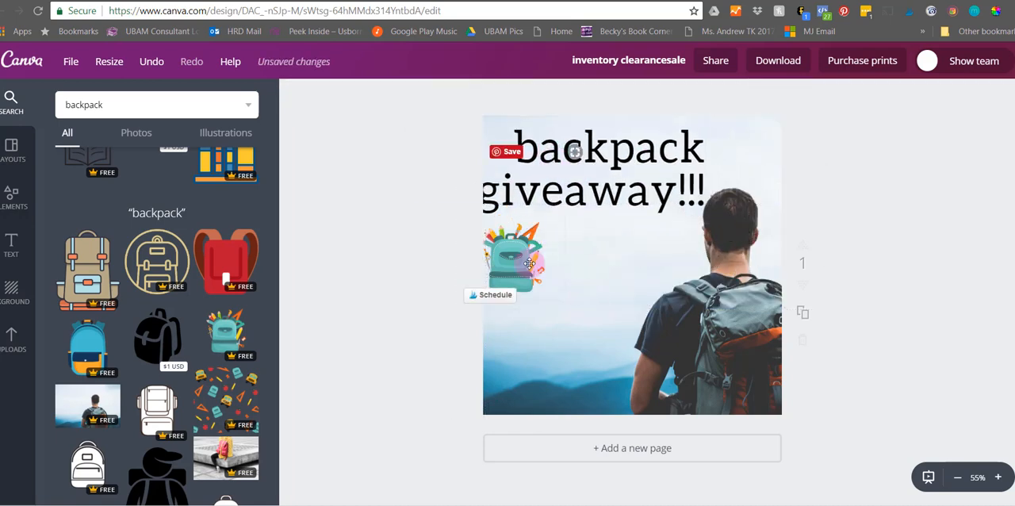
pyautogui.click(529, 263)
pyautogui.press('Delete')
pyautogui.moveTo(578, 186); pyautogui.dragTo(584, 192)
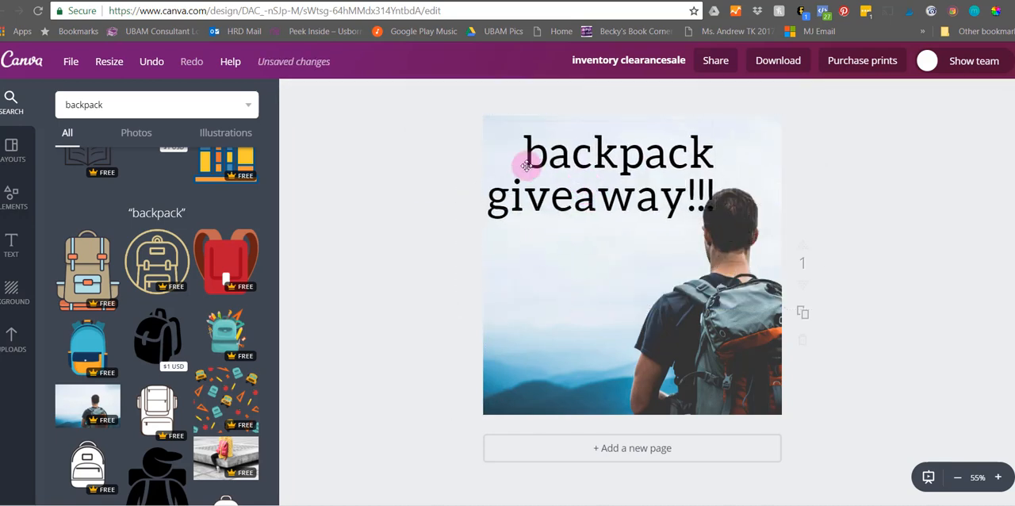
# - Narrow the text box to the design's left edge and left-align the backpack giveaway text
pyautogui.click(617, 166)
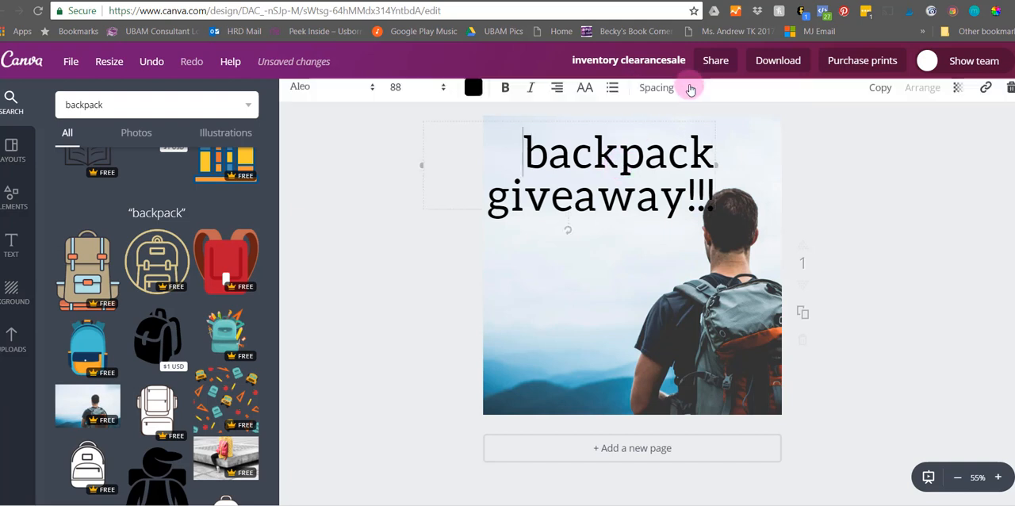
pyautogui.moveTo(434, 167); pyautogui.dragTo(482, 166)
pyautogui.click(557, 94)
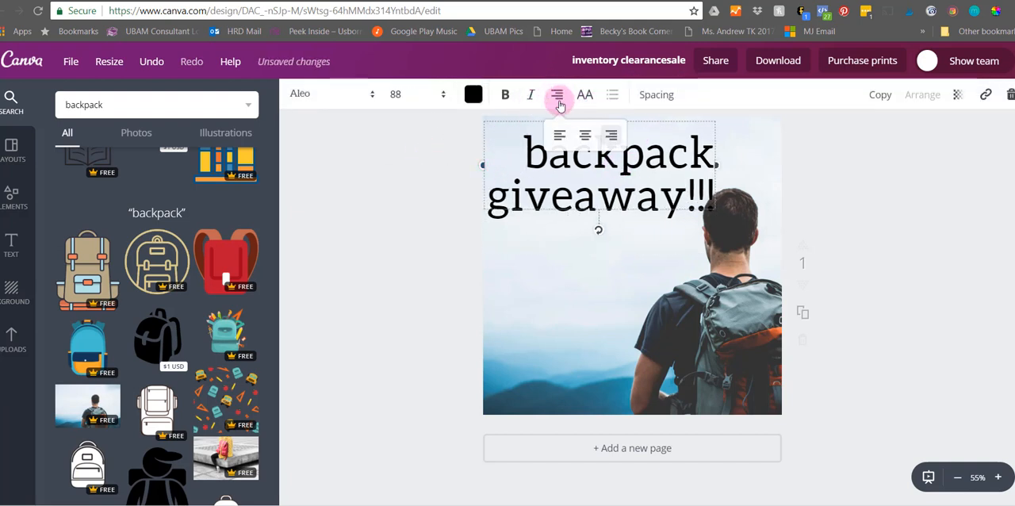
pyautogui.click(559, 135)
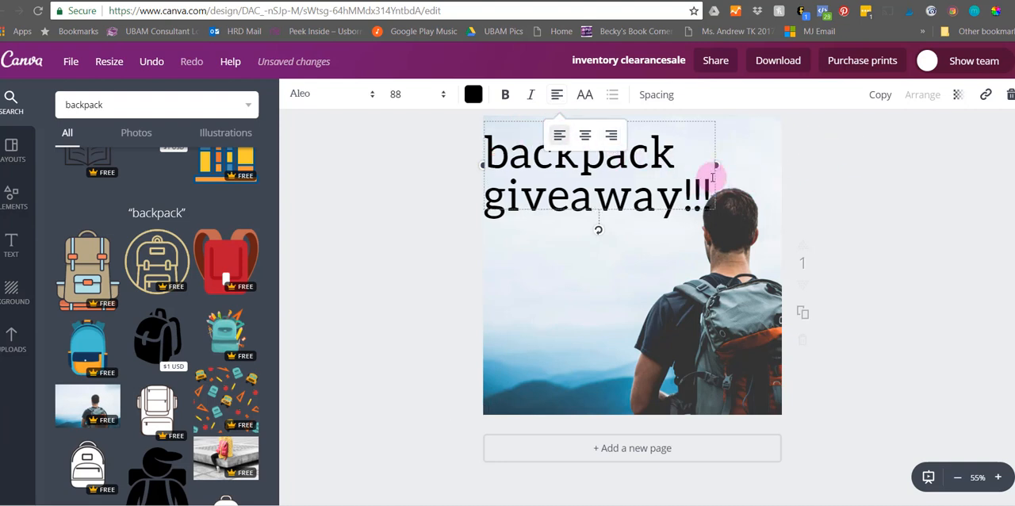
# - Set the text's font size to 72 and move it slightly down and right, beside the man's head
pyautogui.click(413, 96)
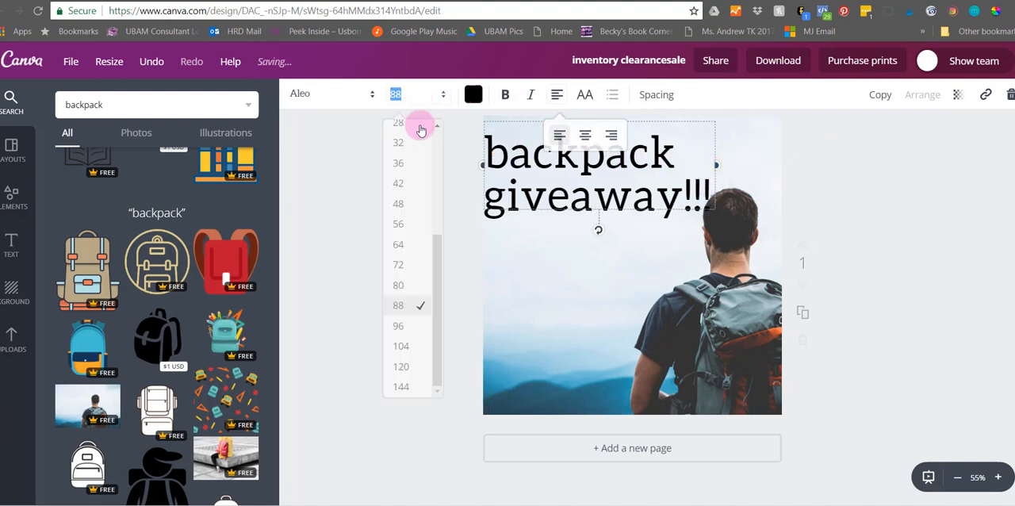
pyautogui.click(403, 264)
pyautogui.click(900, 271)
pyautogui.moveTo(606, 164); pyautogui.dragTo(618, 197)
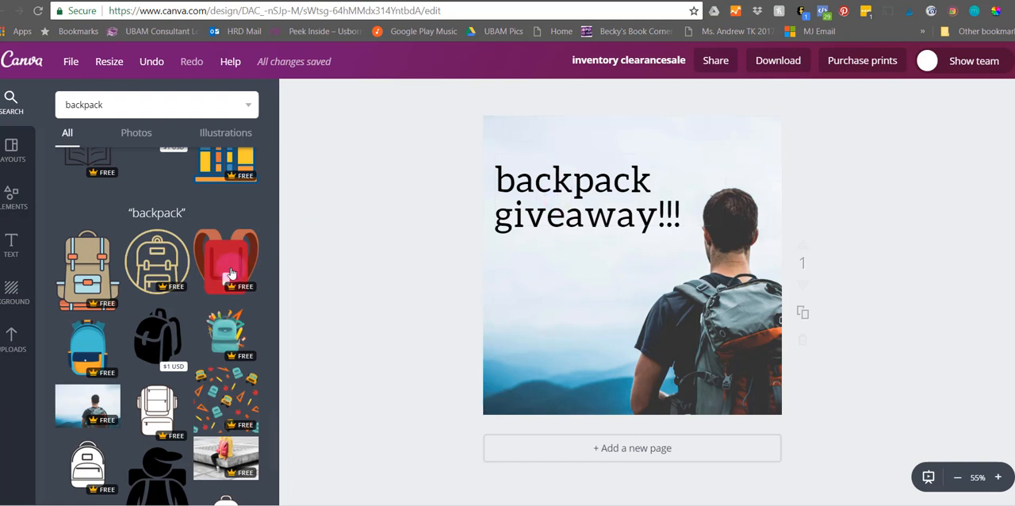
# - Add the round gold backpack outline icon, shrink it and place it under the start of "giveaway"
pyautogui.click(156, 260)
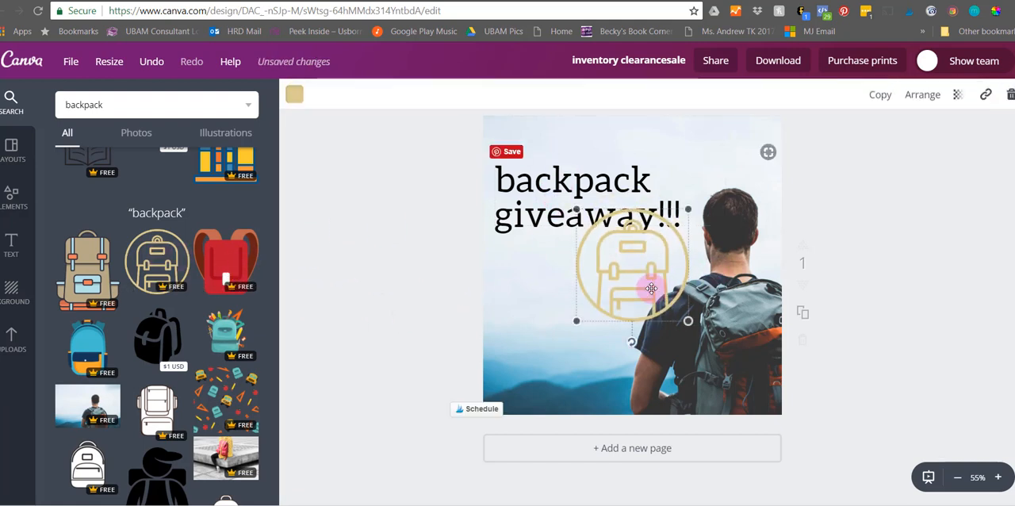
pyautogui.moveTo(663, 277); pyautogui.dragTo(551, 296)
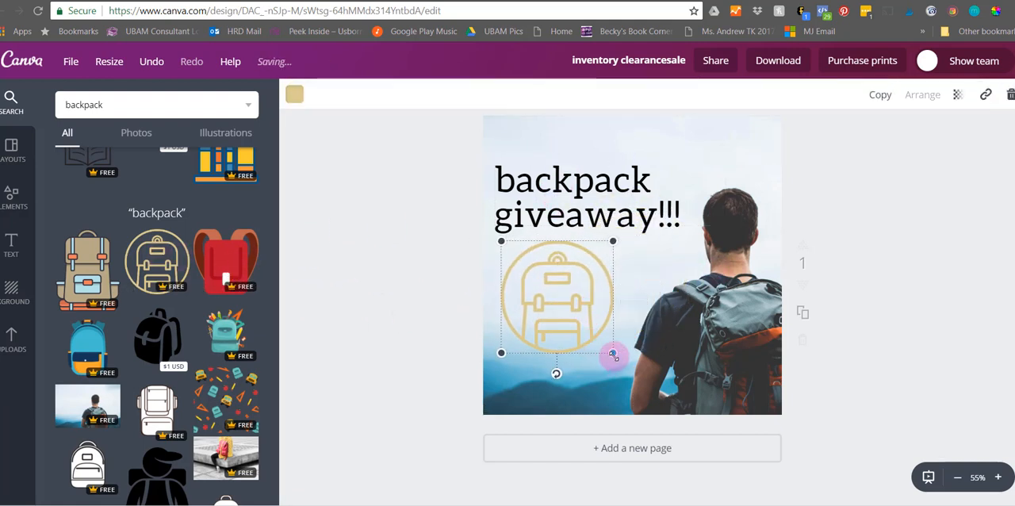
pyautogui.moveTo(612, 353); pyautogui.dragTo(551, 291)
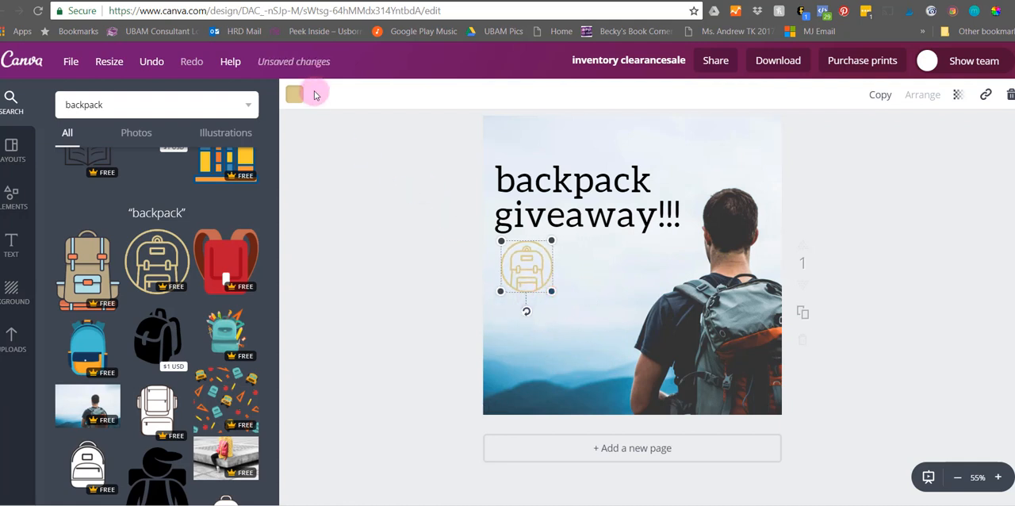
# - Try blue and orange on the round backpack icon, and settle on black to match the text
pyautogui.click(294, 94)
pyautogui.click(332, 161)
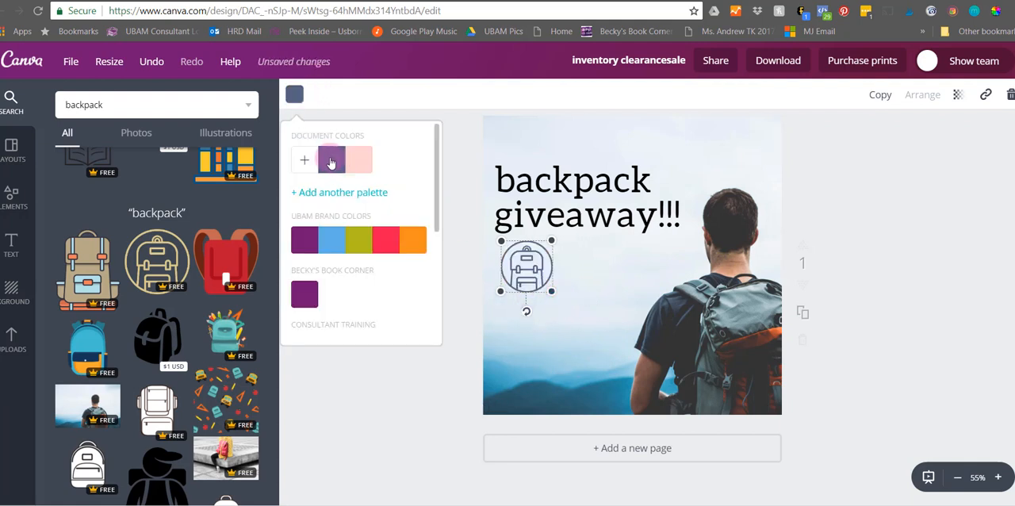
pyautogui.click(361, 241)
pyautogui.click(418, 245)
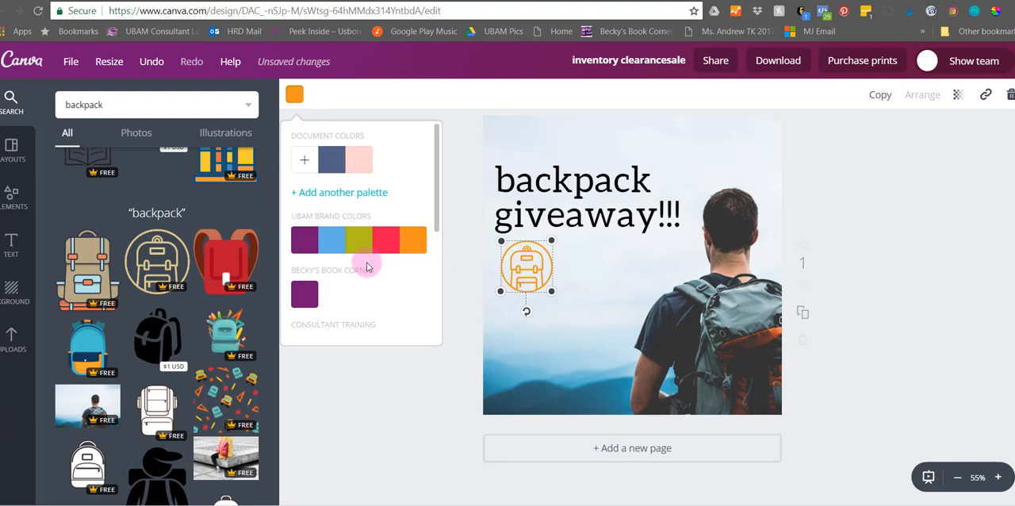
pyautogui.scroll(-3, 325, 291)
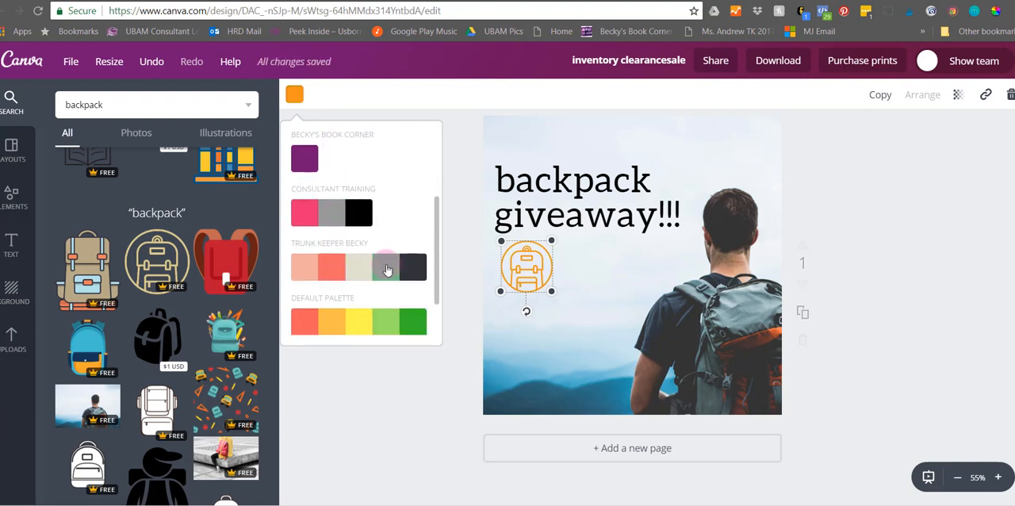
pyautogui.click(360, 213)
pyautogui.click(408, 377)
pyautogui.click(418, 344)
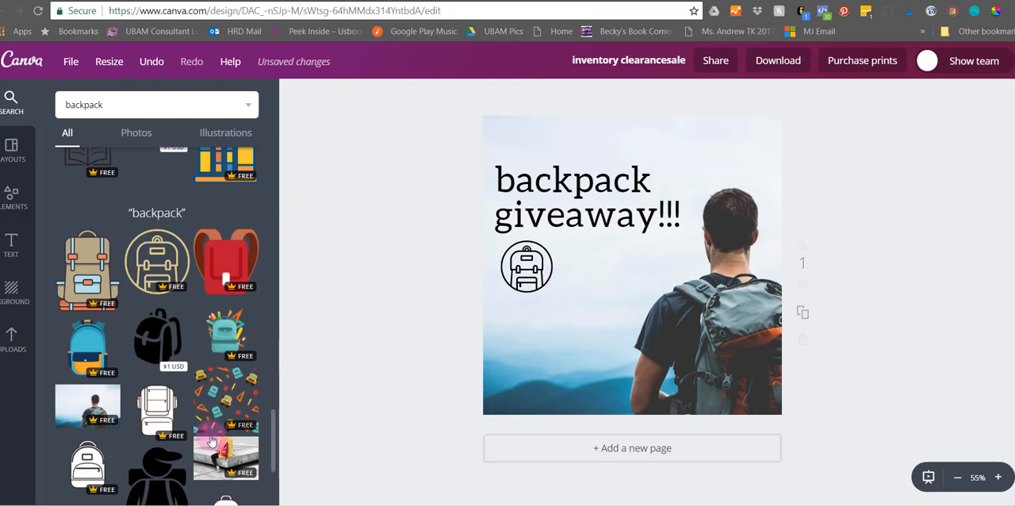
# - Add the black Consultant Training logo from the uploaded logos, shrink it and place it in the design's lower-left corner
pyautogui.scroll(-5, 210, 442)
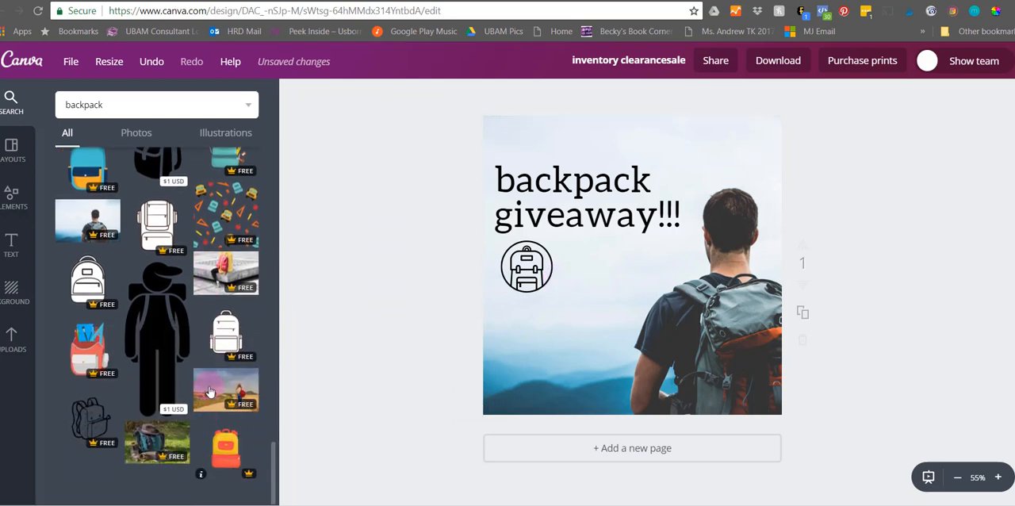
pyautogui.scroll(10, 210, 388)
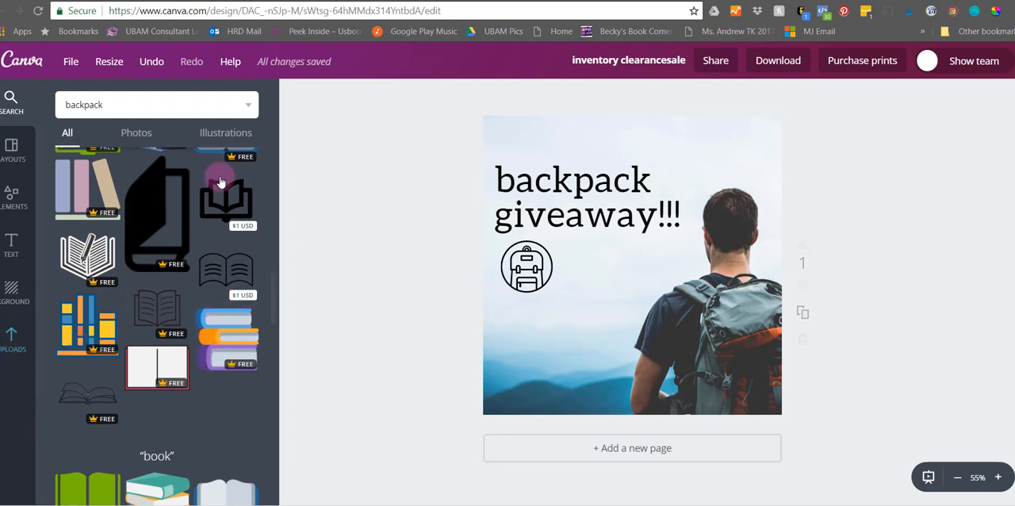
pyautogui.click(25, 355)
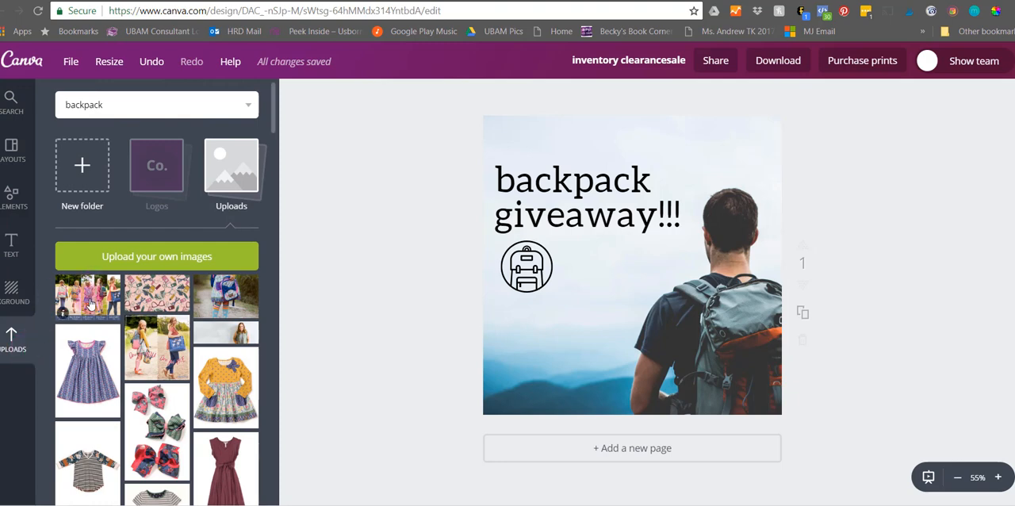
pyautogui.click(161, 161)
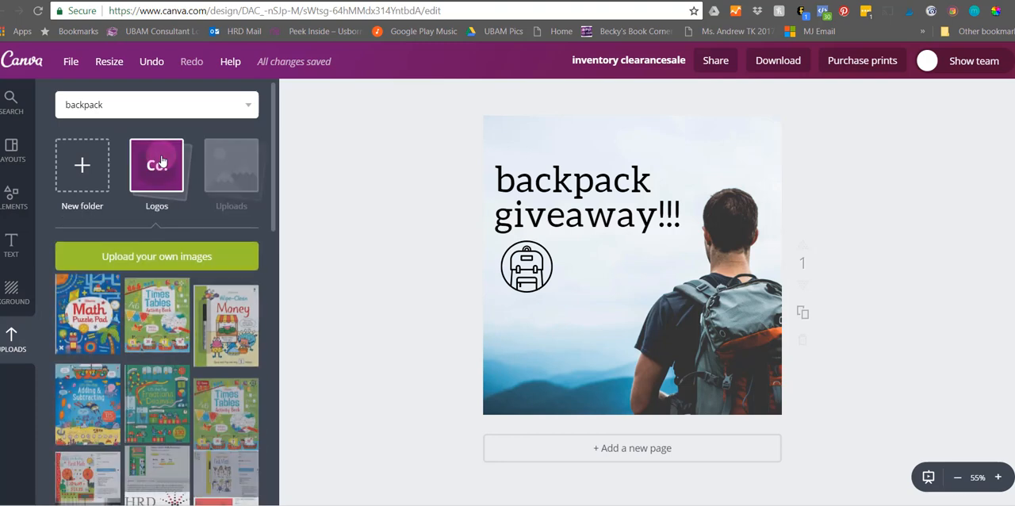
pyautogui.scroll(-5, 127, 416)
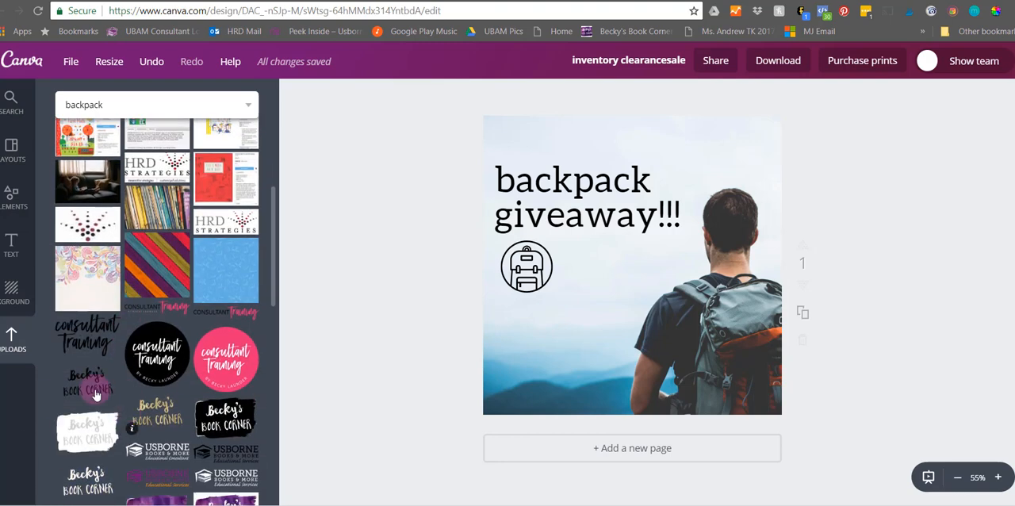
pyautogui.click(72, 337)
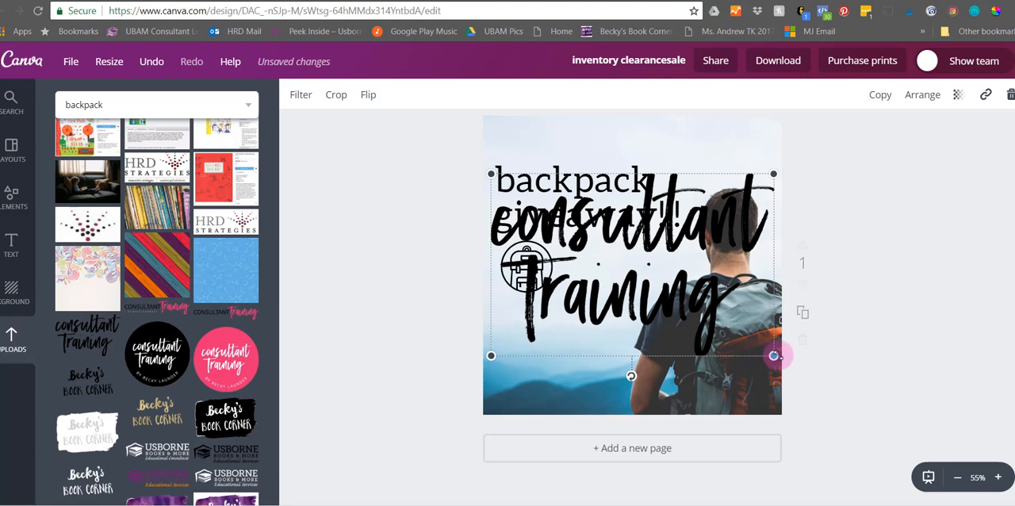
pyautogui.moveTo(773, 355); pyautogui.dragTo(611, 255)
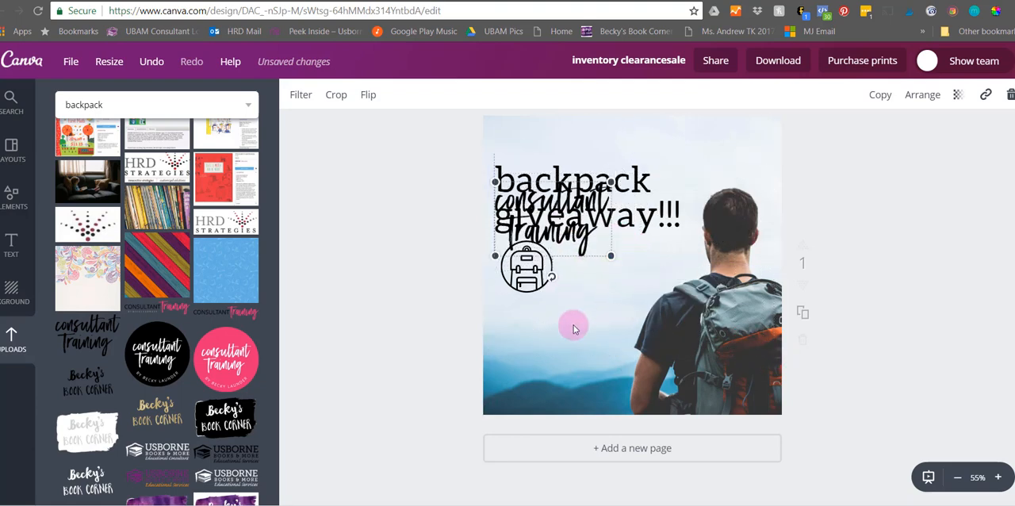
pyautogui.moveTo(574, 329); pyautogui.dragTo(560, 394)
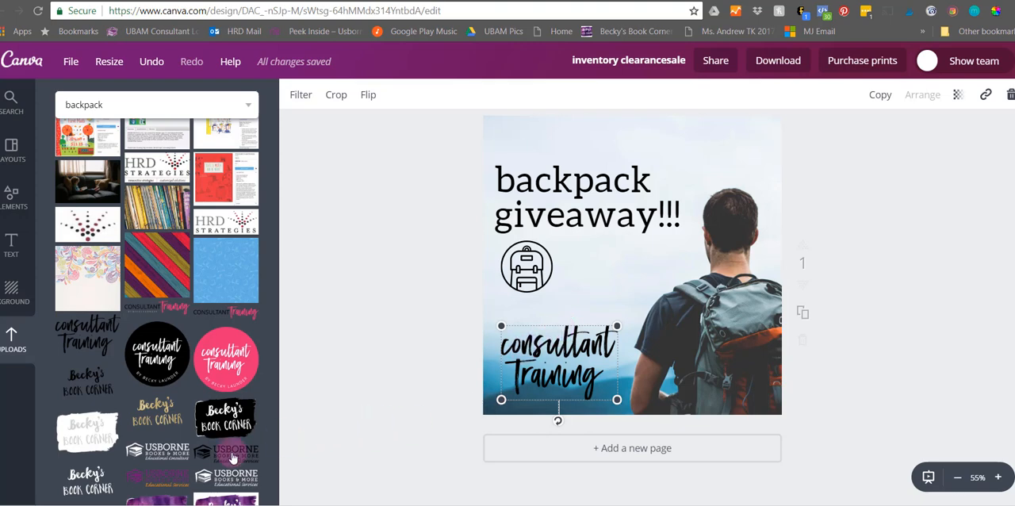
pyautogui.moveTo(617, 400); pyautogui.dragTo(519, 402)
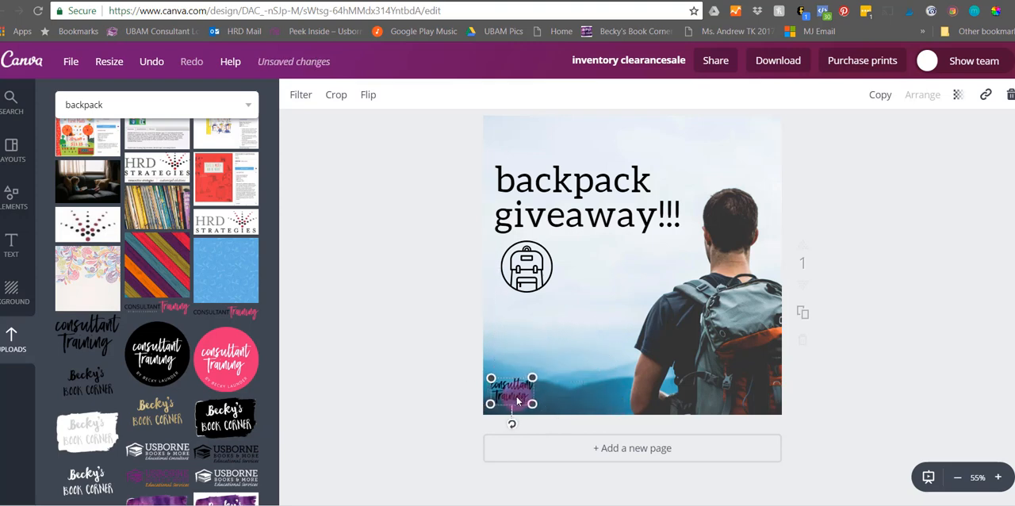
pyautogui.click(450, 330)
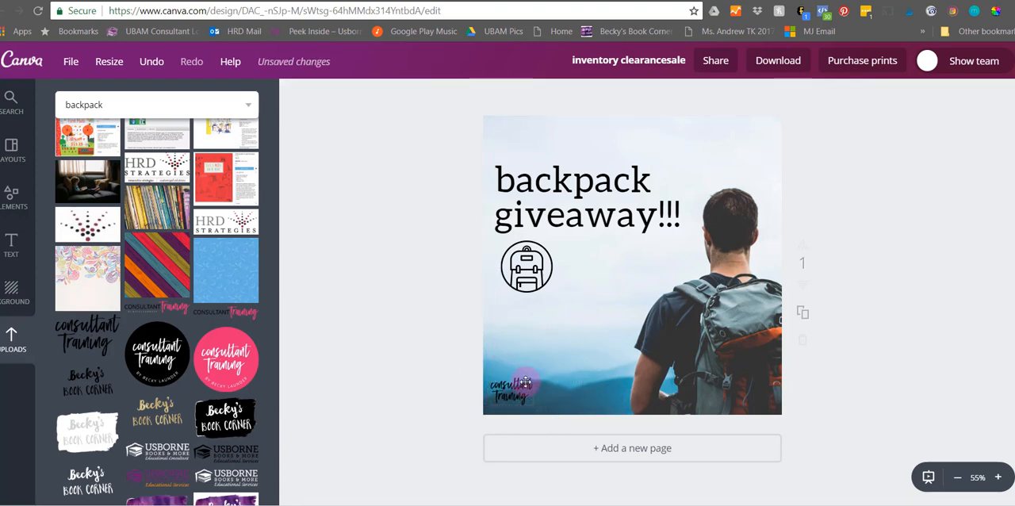
# - Delete the Consultant Training logo and the round backpack icon from the design
pyautogui.click(525, 382)
pyautogui.press('Delete')
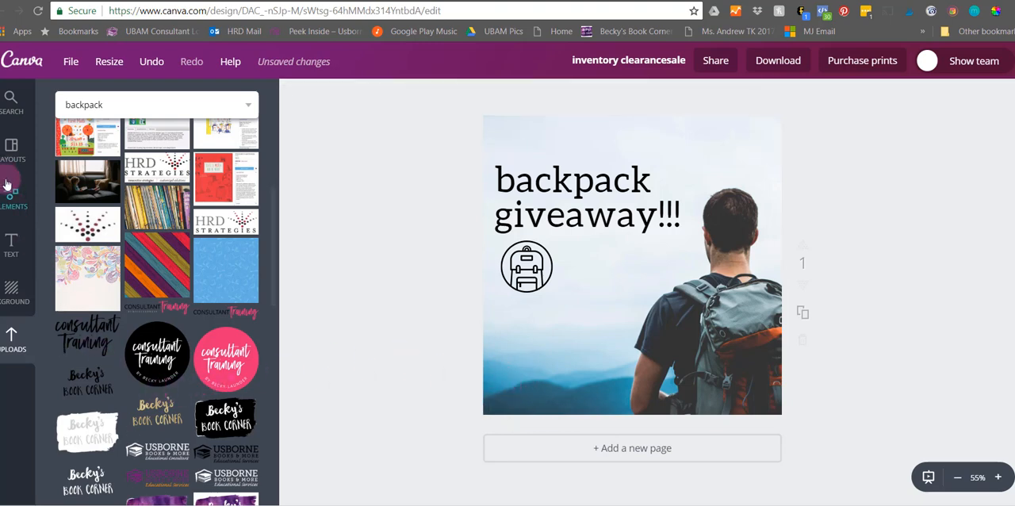
pyautogui.click(28, 192)
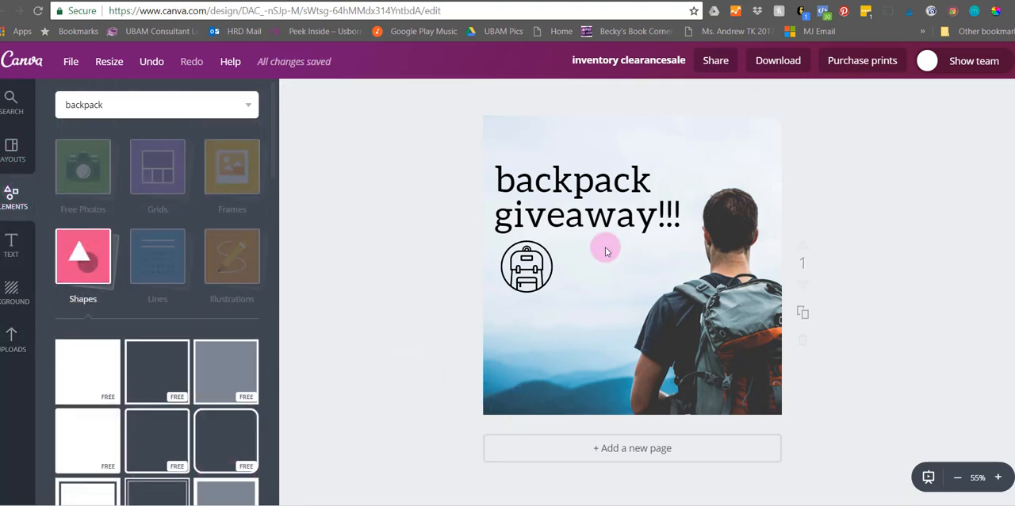
pyautogui.click(527, 266)
pyautogui.moveTo(526, 265); pyautogui.dragTo(103, 265)
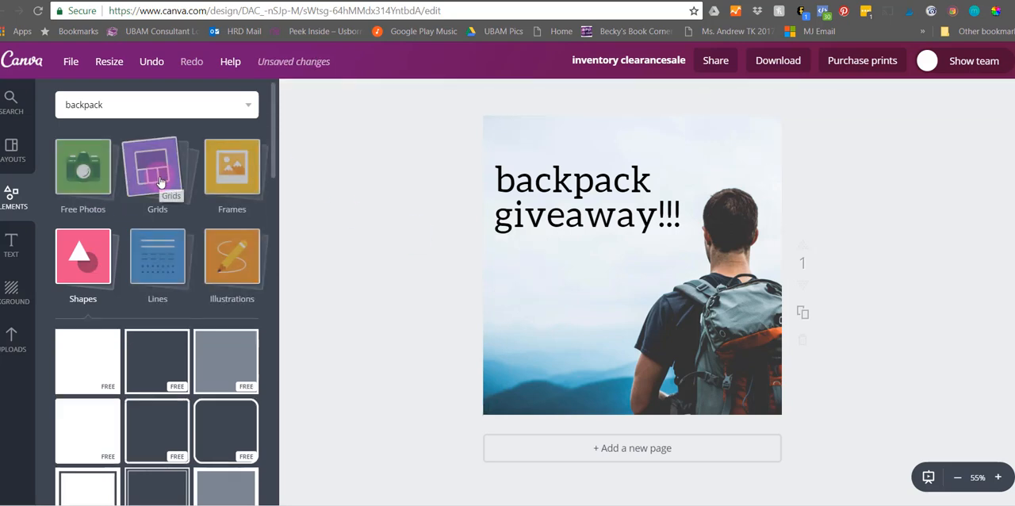
# - Browse the photo frames and add the circular frame with a purple dotted inner ring to the design
pyautogui.click(230, 166)
pyautogui.click(593, 181)
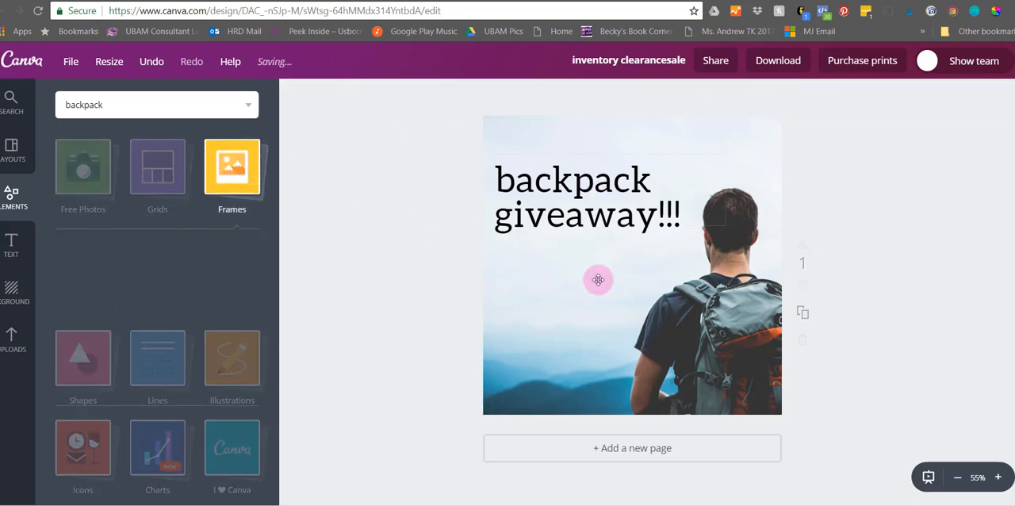
pyautogui.scroll(-5, 226, 293)
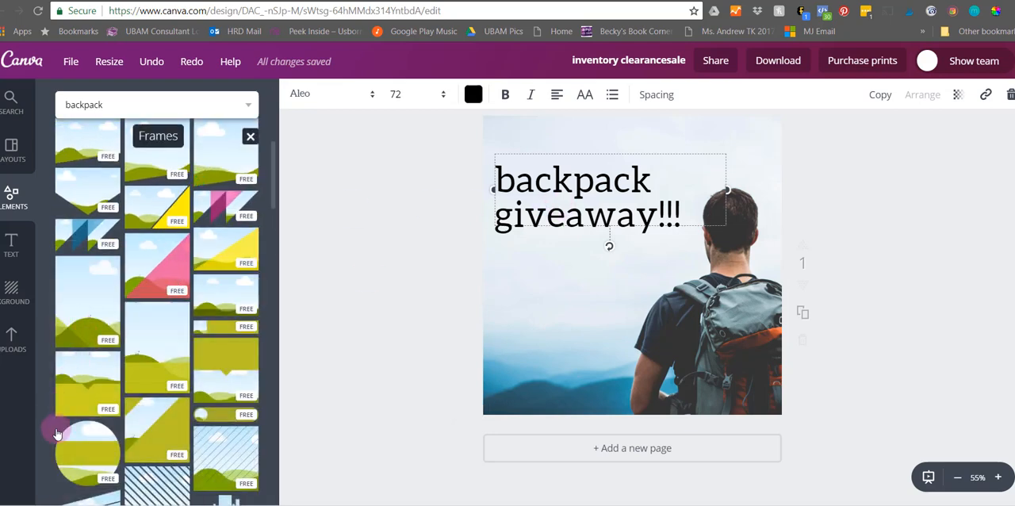
pyautogui.scroll(-5, 175, 428)
pyautogui.scroll(-5, 181, 434)
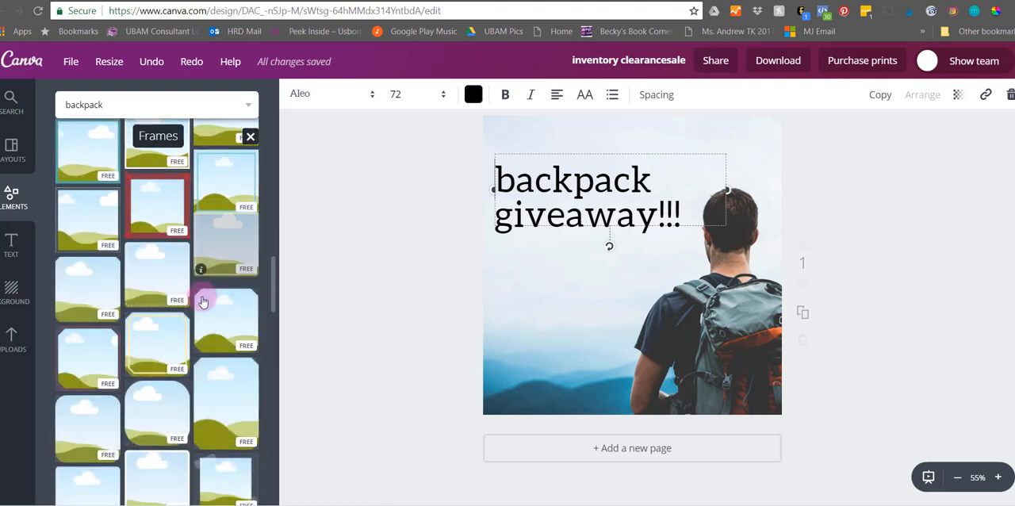
pyautogui.scroll(-5, 103, 307)
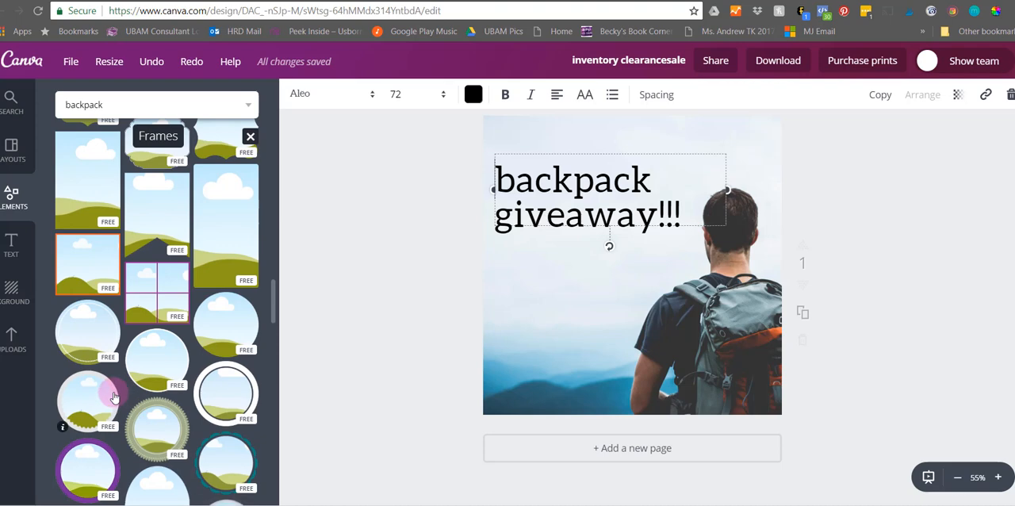
pyautogui.click(95, 323)
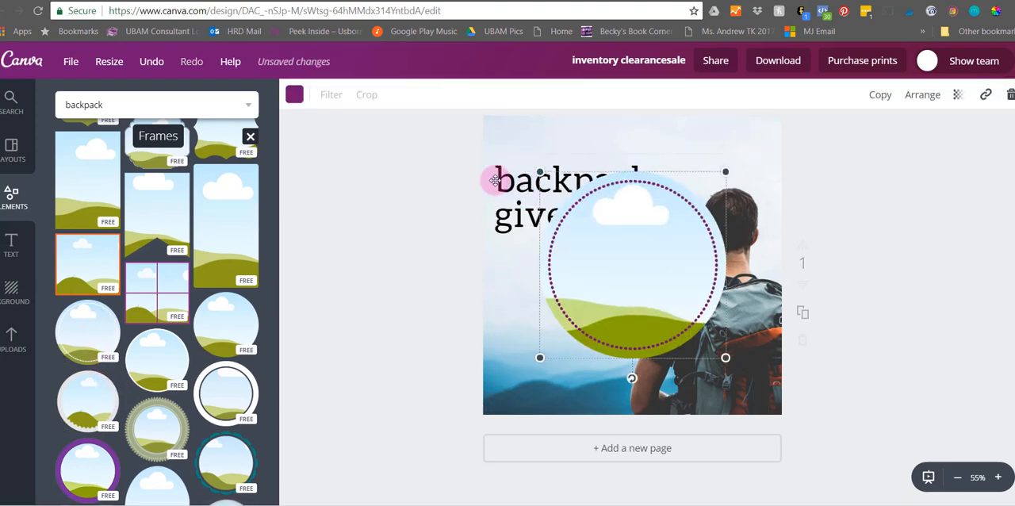
# - Delete the "backpack giveaway!!!" text and the backpacker photo, and move the circular frame to the page's upper-left corner
pyautogui.click(512, 161)
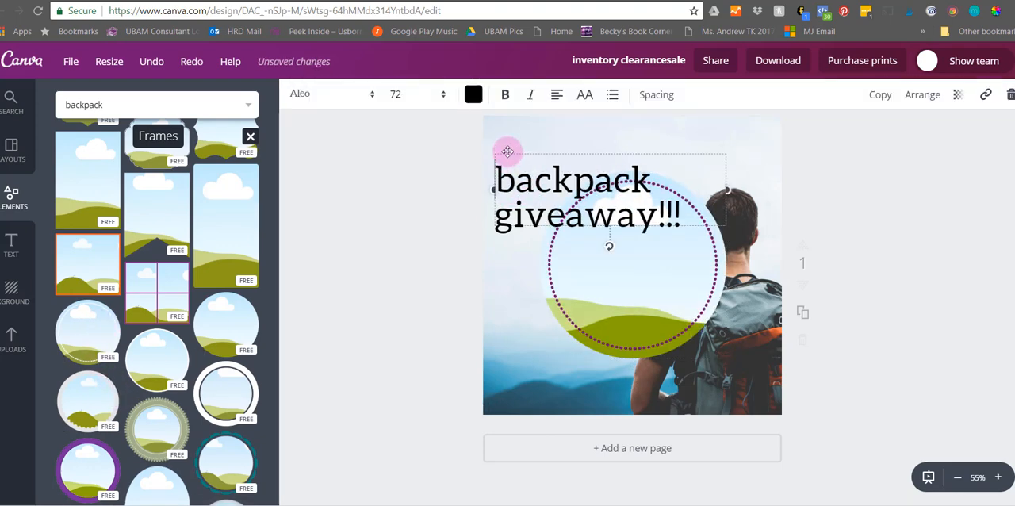
pyautogui.press('Delete')
pyautogui.moveTo(634, 245); pyautogui.dragTo(566, 197)
pyautogui.click(676, 299)
pyautogui.press('Delete')
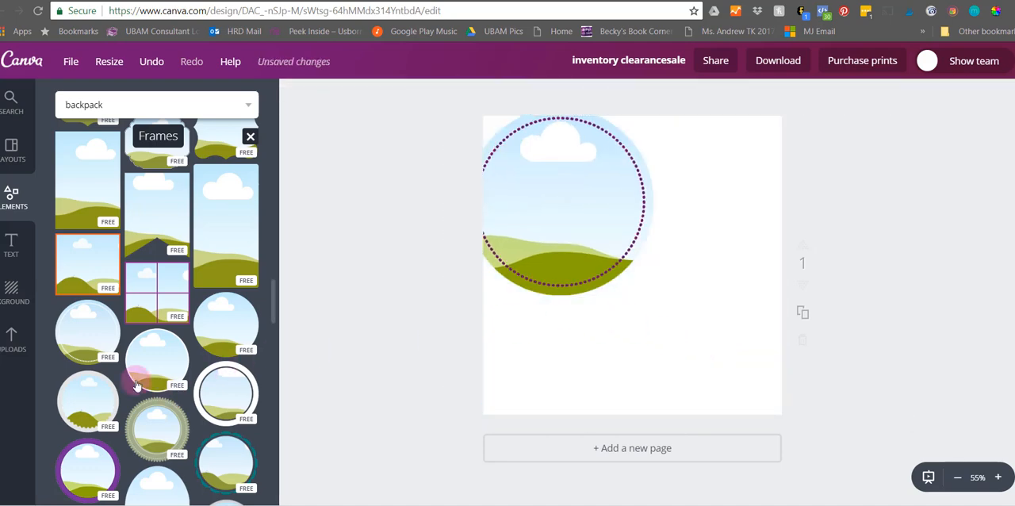
# - Fill the circular frame with the uploaded wide photo of the woman in the green vest
pyautogui.click(11, 341)
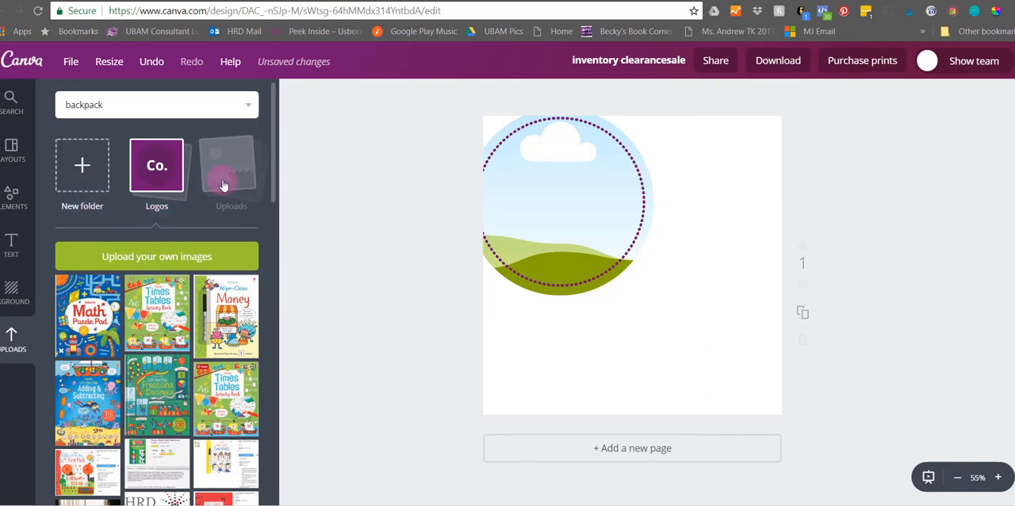
pyautogui.click(223, 185)
pyautogui.scroll(-2, 170, 372)
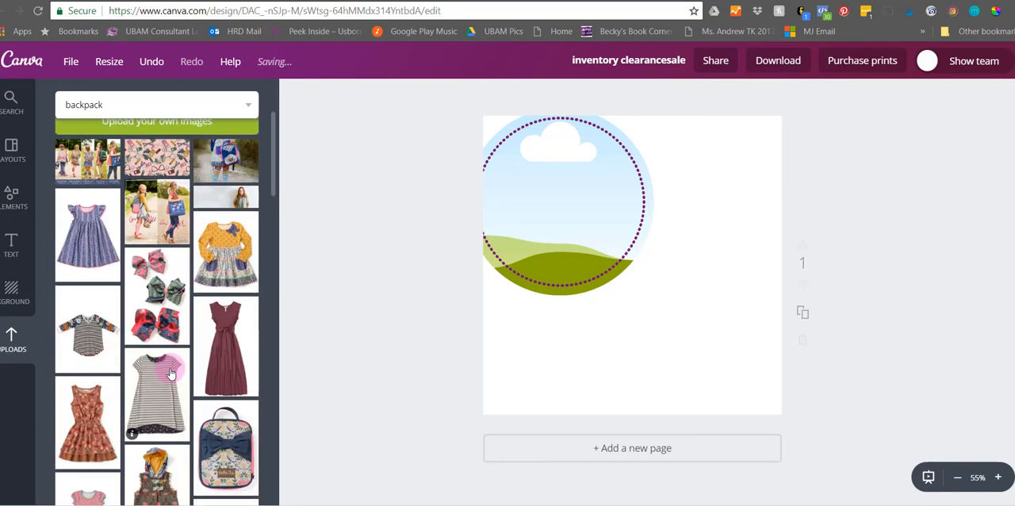
pyautogui.moveTo(224, 194); pyautogui.dragTo(486, 168)
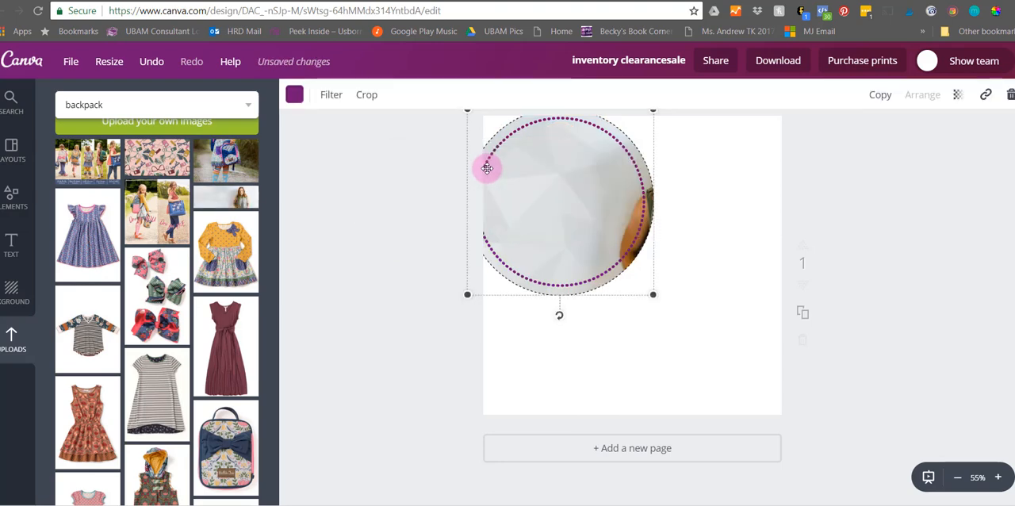
# - Reposition the photo's crop so the woman is centred inside the circular frame
pyautogui.click(367, 104)
pyautogui.moveTo(790, 199); pyautogui.dragTo(682, 198)
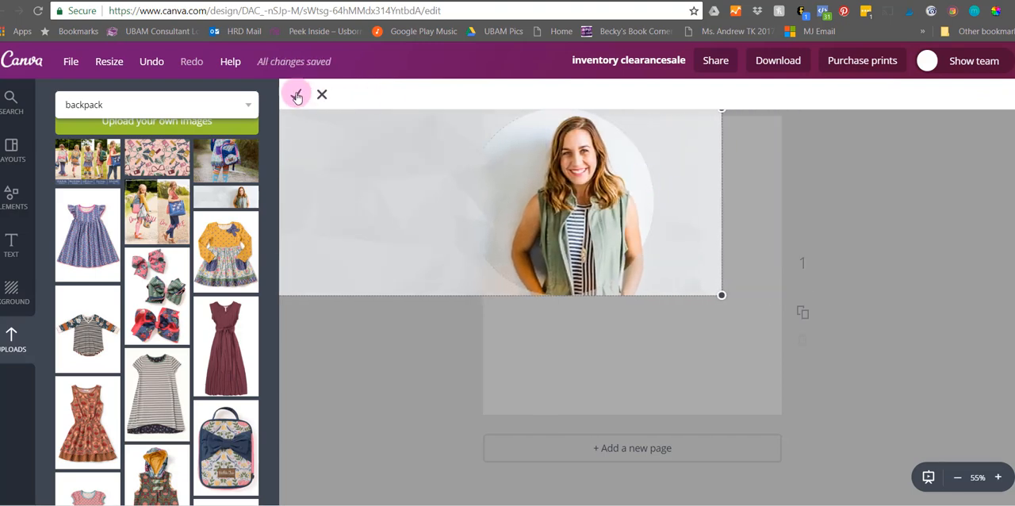
pyautogui.click(296, 96)
pyautogui.click(887, 208)
# - Shrink the circular portrait and place it near the page's upper-left corner, running slightly off its left edge
pyautogui.click(617, 272)
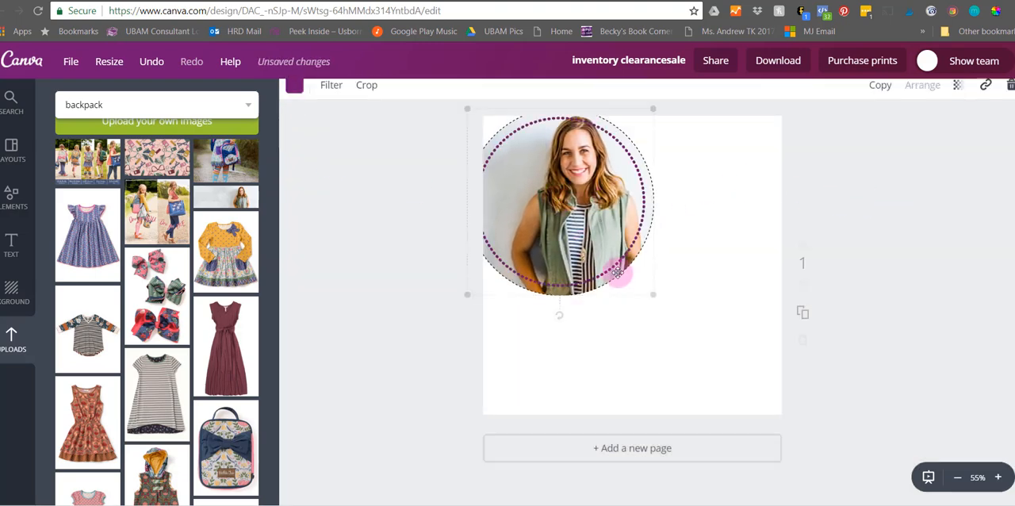
pyautogui.moveTo(650, 291); pyautogui.dragTo(599, 241)
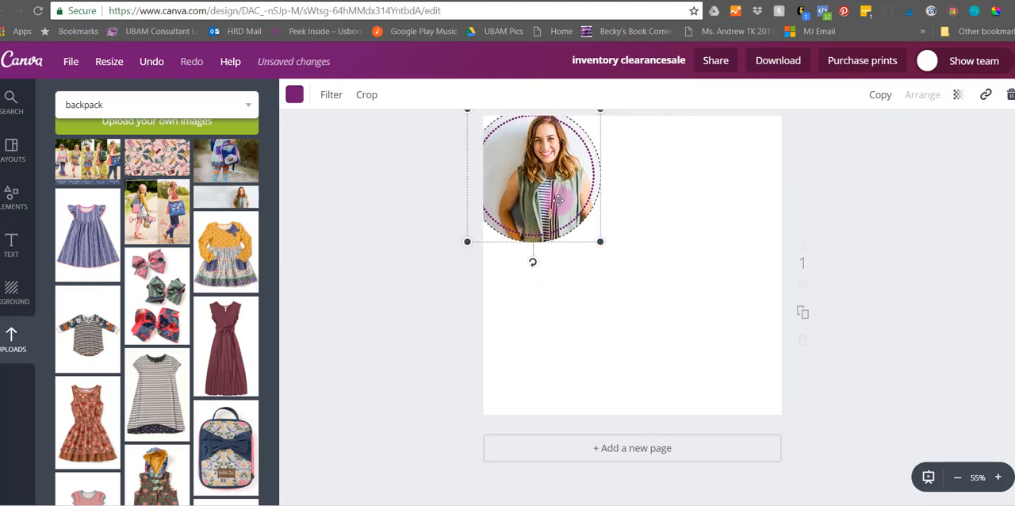
pyautogui.moveTo(558, 200); pyautogui.dragTo(549, 216)
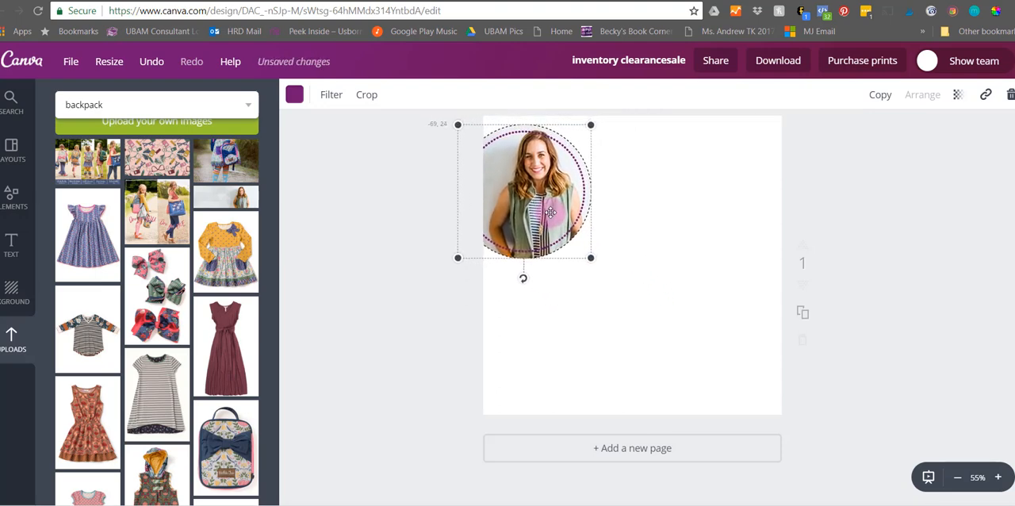
pyautogui.click(360, 307)
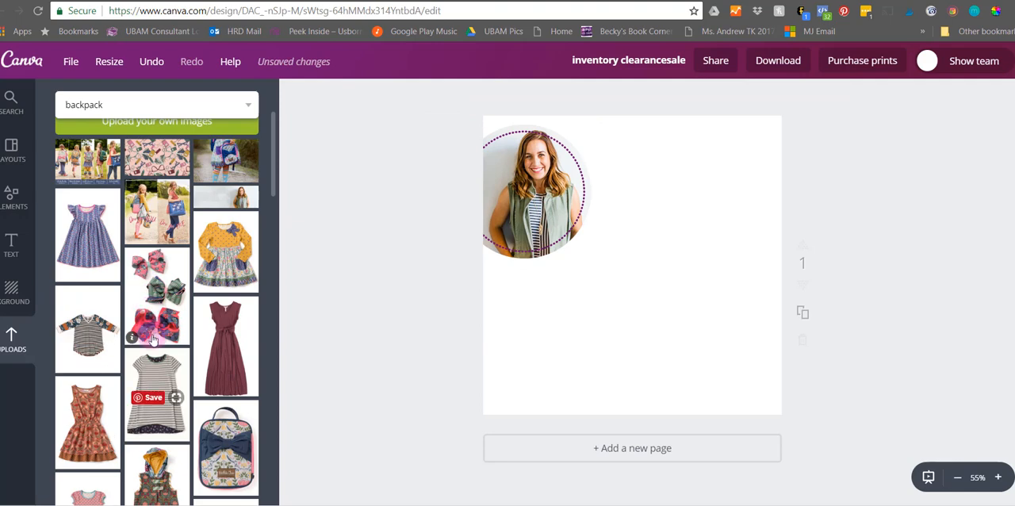
# - Add a heading that reads the owner's first name in the possessive followed by "top picks!"
pyautogui.scroll(-3, 155, 360)
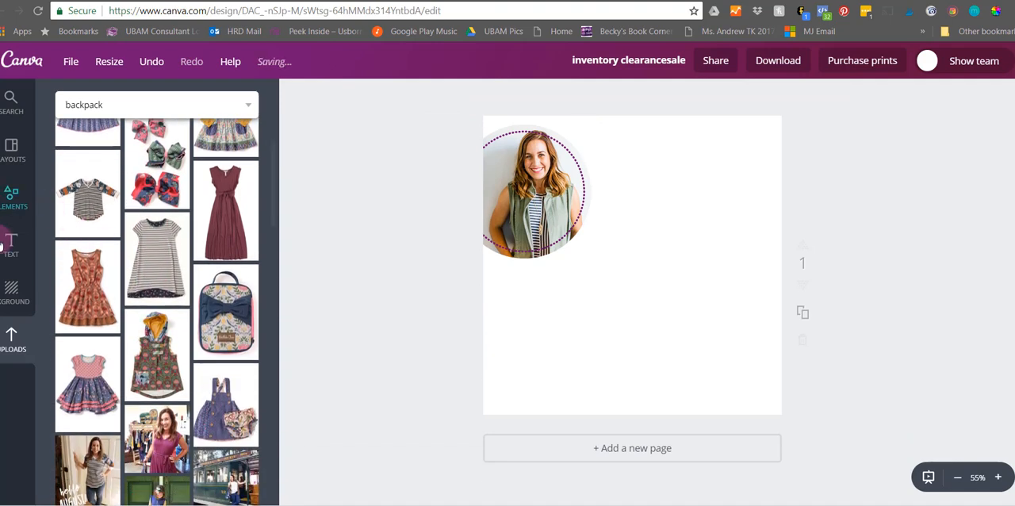
pyautogui.click(11, 240)
pyautogui.click(148, 175)
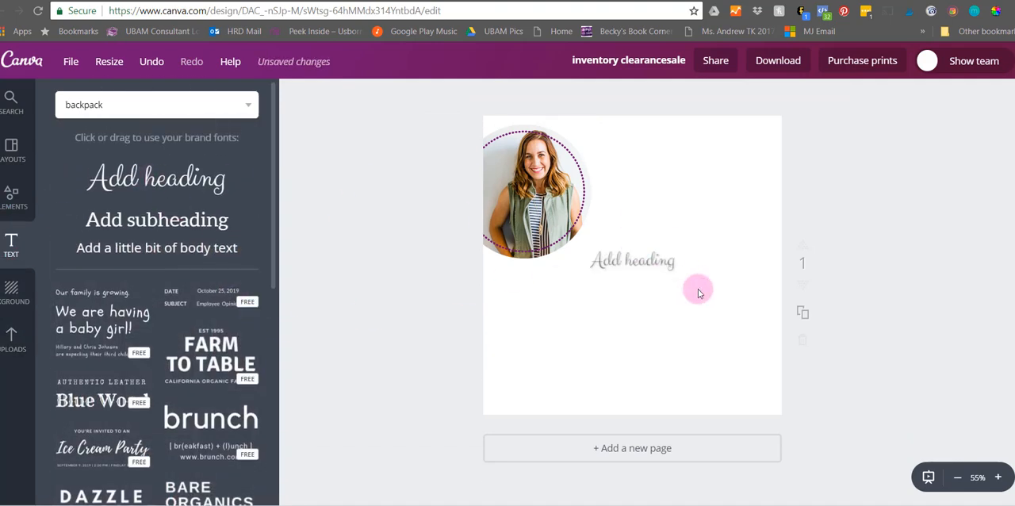
pyautogui.click(624, 279)
pyautogui.click(624, 279)
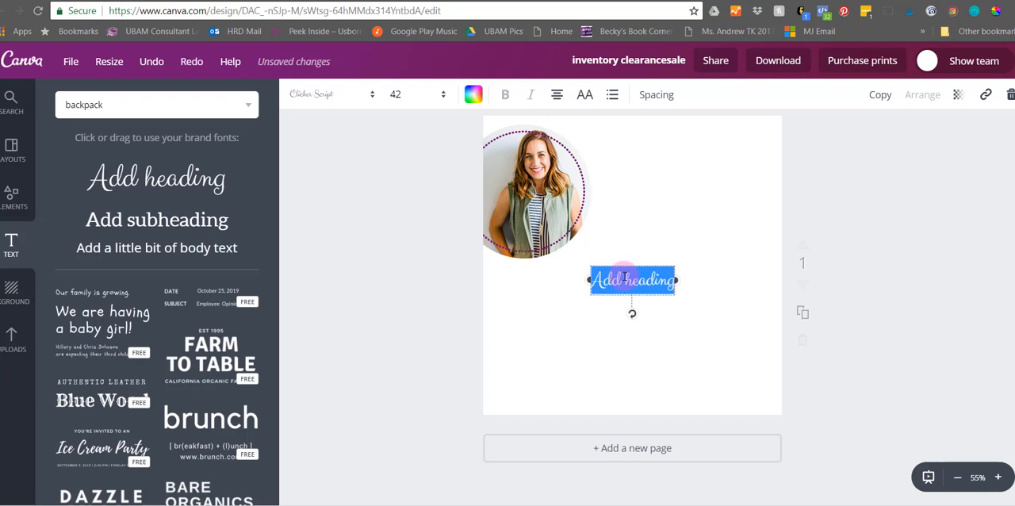
pyautogui.write("becky's top")
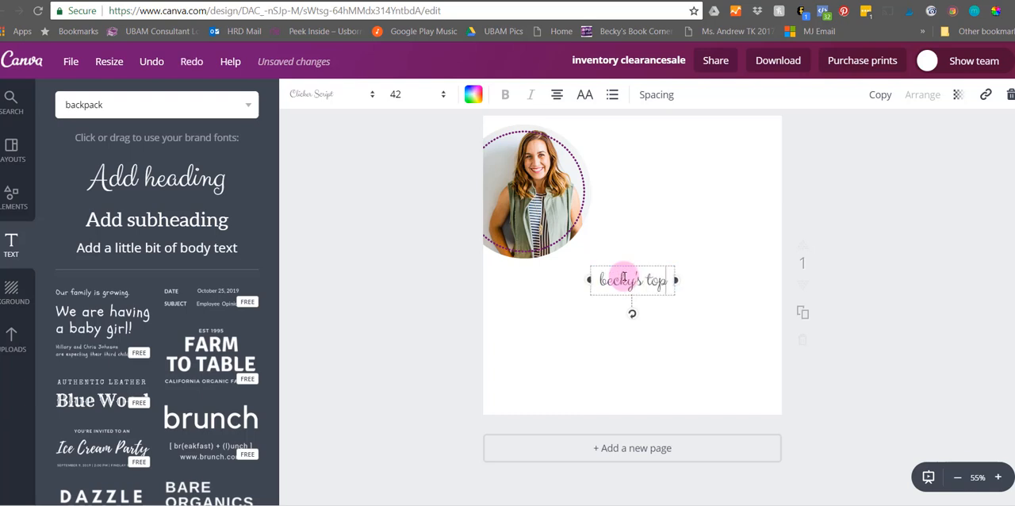
pyautogui.write(' pciks')
pyautogui.press('BackSpace')
pyautogui.press('BackSpace')
pyautogui.press('BackSpace')
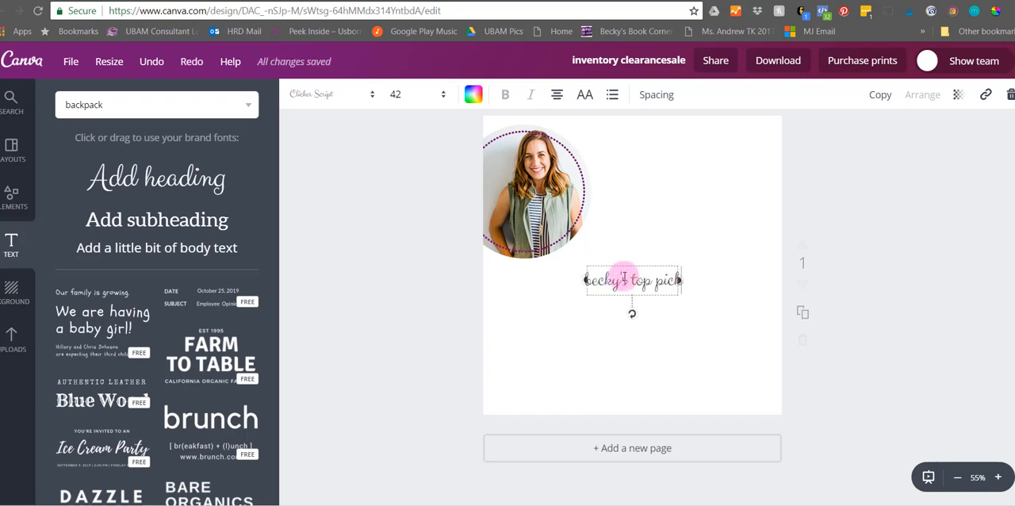
pyautogui.write('s!')
# - Change the heading's font to Open Sans, widen it to fit on one line and place it at the top beside the portrait
pyautogui.tripleClick(624, 277)
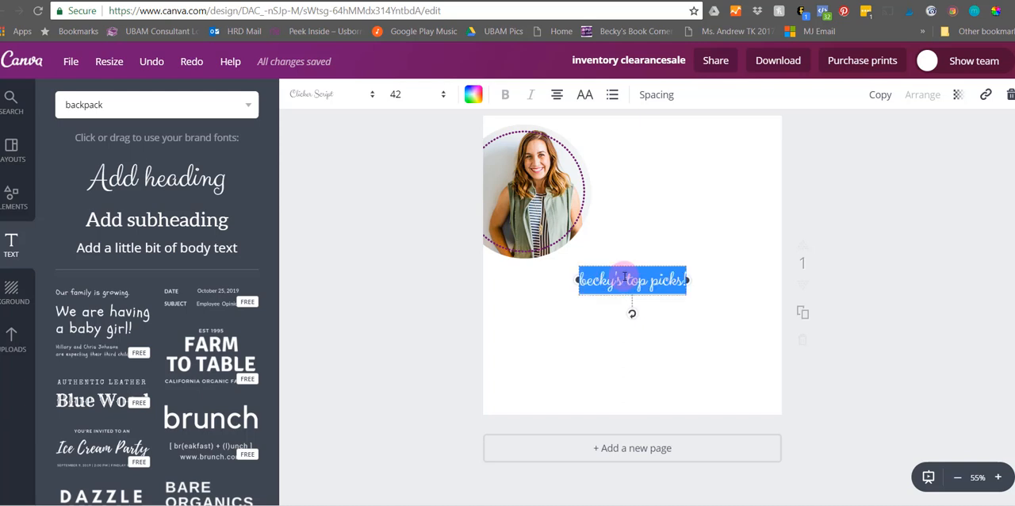
pyautogui.click(351, 97)
pyautogui.click(351, 245)
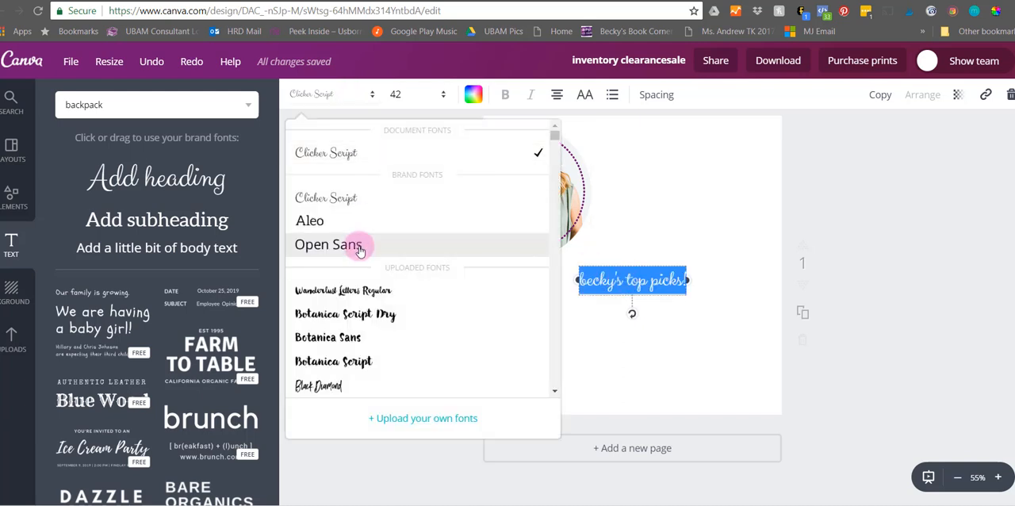
pyautogui.moveTo(688, 294); pyautogui.dragTo(763, 294)
pyautogui.moveTo(634, 296); pyautogui.dragTo(640, 151)
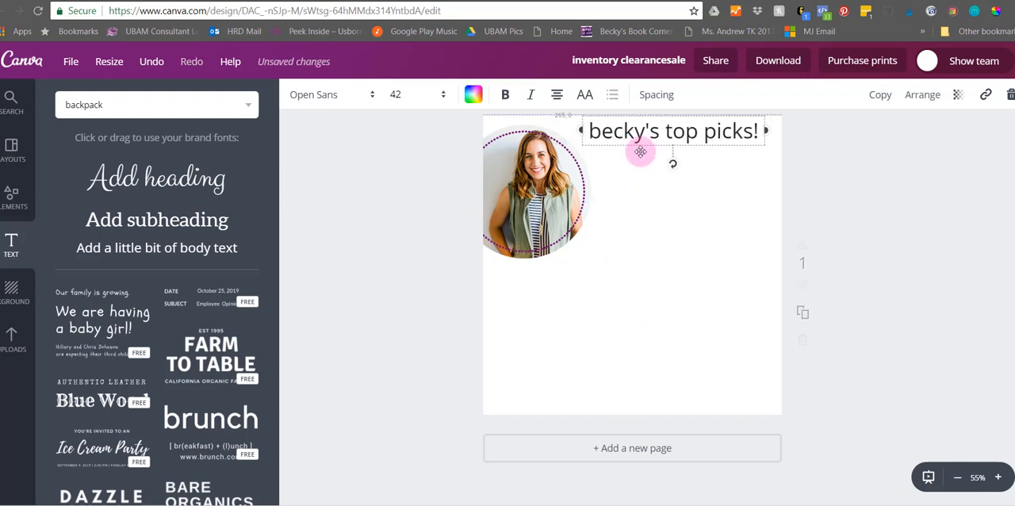
# - Recolour the heading with the slate blue from the document colors
pyautogui.click(474, 96)
pyautogui.click(515, 157)
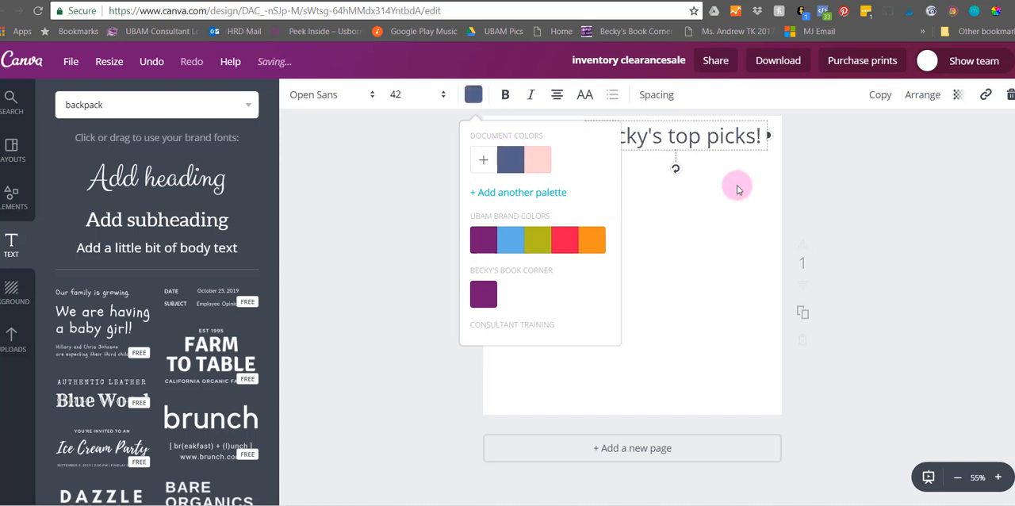
pyautogui.click(638, 351)
# - Add the uploaded maroon dress picture, tilt it slightly, shrink it and place it below the circular portrait
pyautogui.click(12, 337)
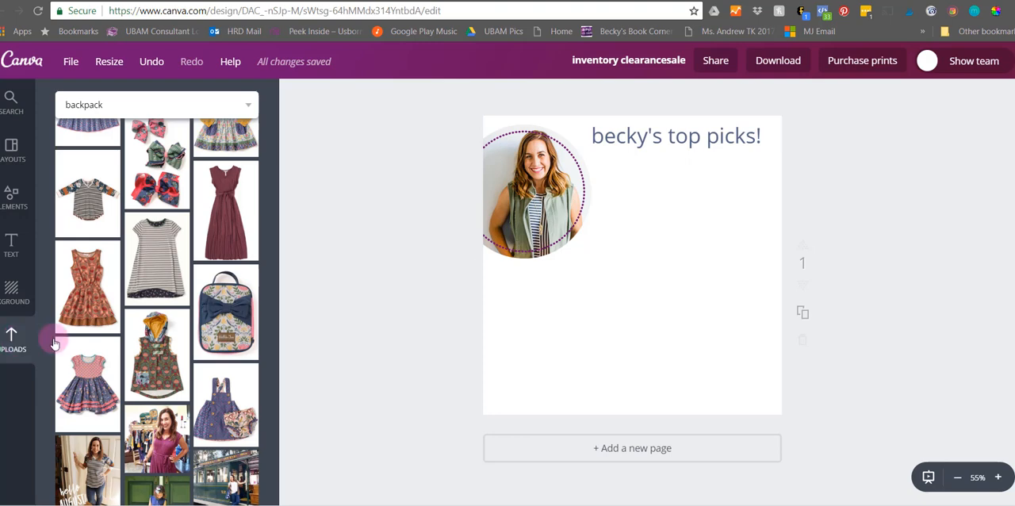
pyautogui.click(216, 205)
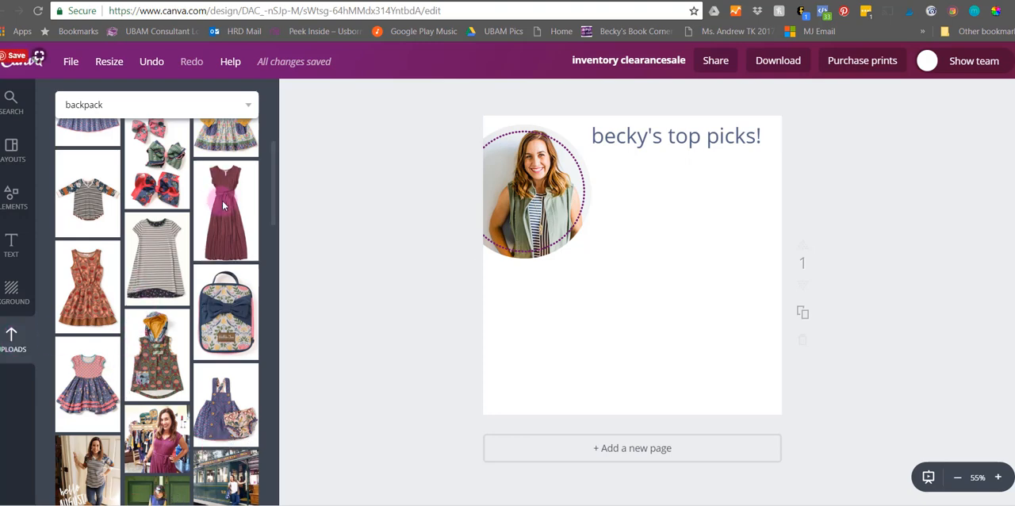
pyautogui.moveTo(724, 385); pyautogui.dragTo(602, 343)
pyautogui.moveTo(608, 235); pyautogui.dragTo(559, 338)
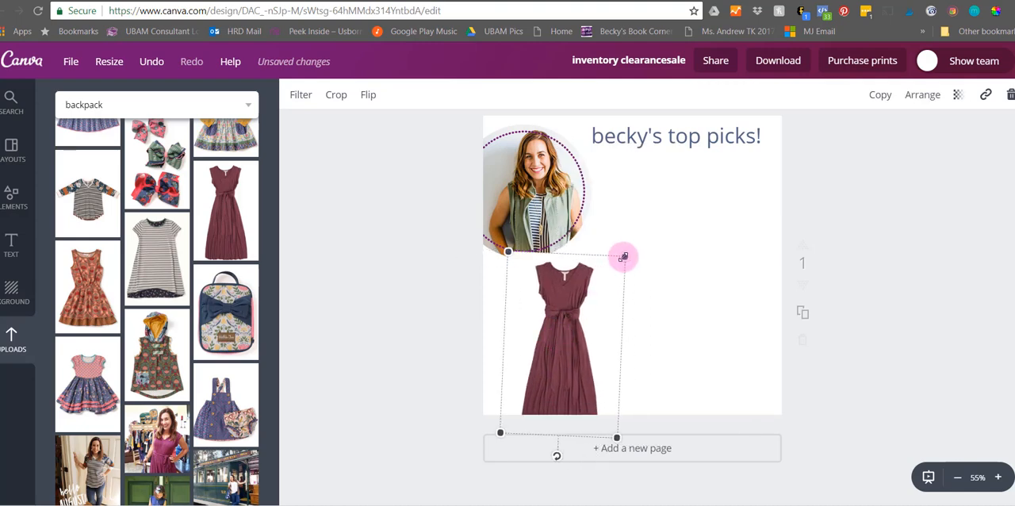
pyautogui.moveTo(624, 256); pyautogui.dragTo(544, 304)
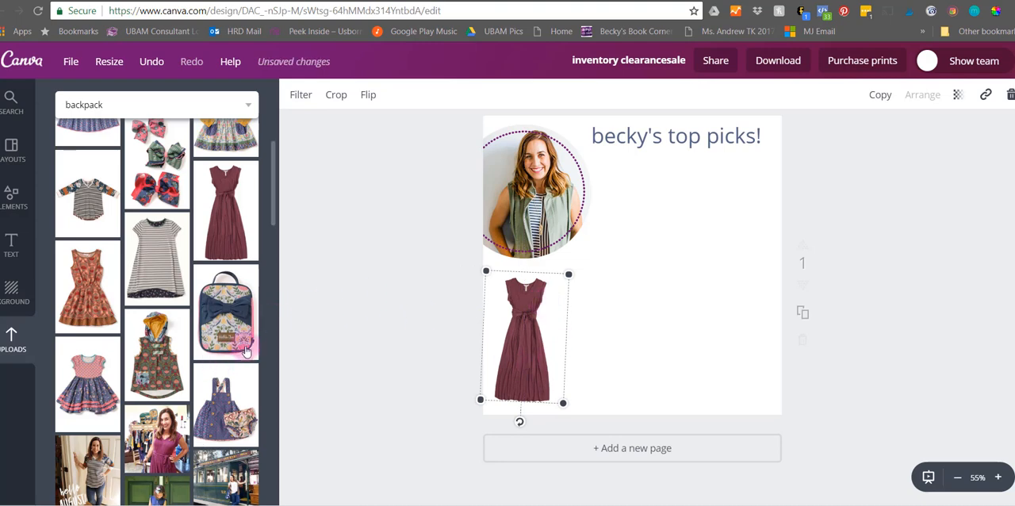
# - Add the uploaded floral bag with the navy bow, shrink and tilt it, and place it beside the maroon dress
pyautogui.click(242, 311)
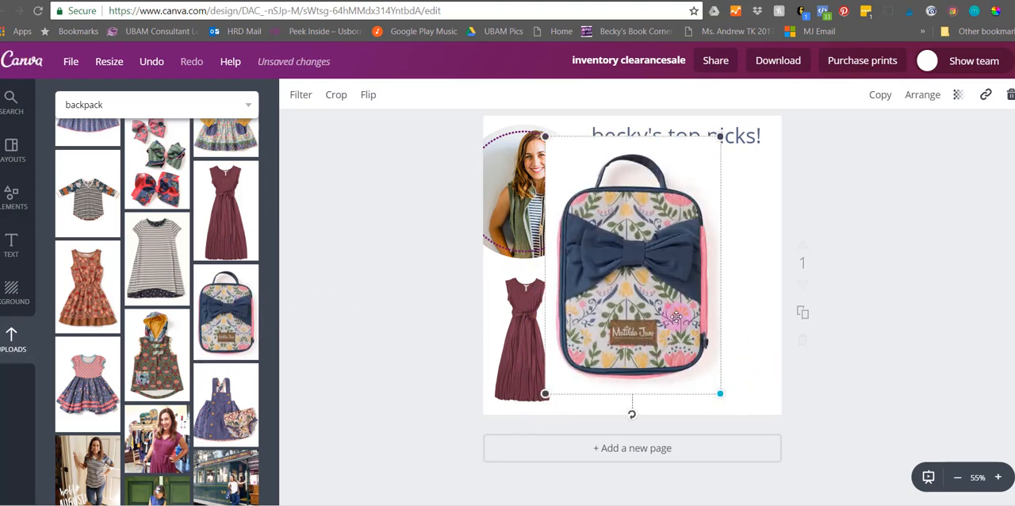
pyautogui.moveTo(719, 392); pyautogui.dragTo(624, 248)
pyautogui.moveTo(564, 220); pyautogui.dragTo(589, 324)
pyautogui.moveTo(648, 356); pyautogui.dragTo(606, 354)
pyautogui.moveTo(594, 294); pyautogui.dragTo(577, 310)
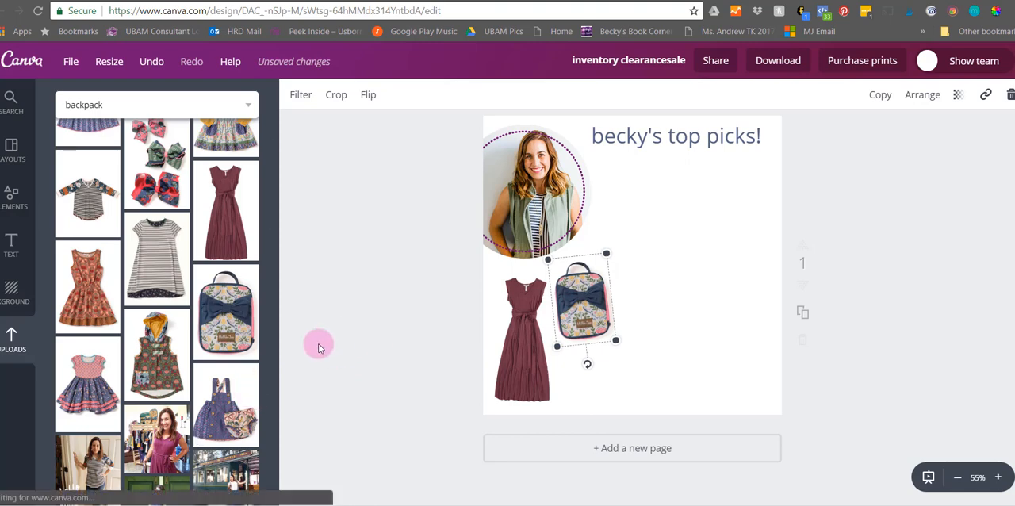
# - Add the uploaded blue overall dress picture, tilt it slightly, size it down and place it in the page's lower-right corner
pyautogui.click(212, 392)
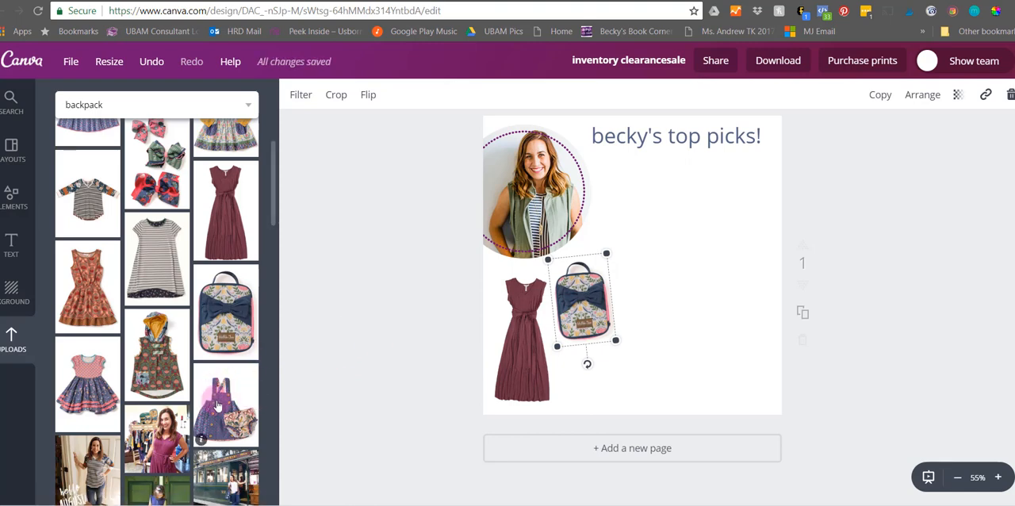
pyautogui.moveTo(719, 377); pyautogui.dragTo(616, 236)
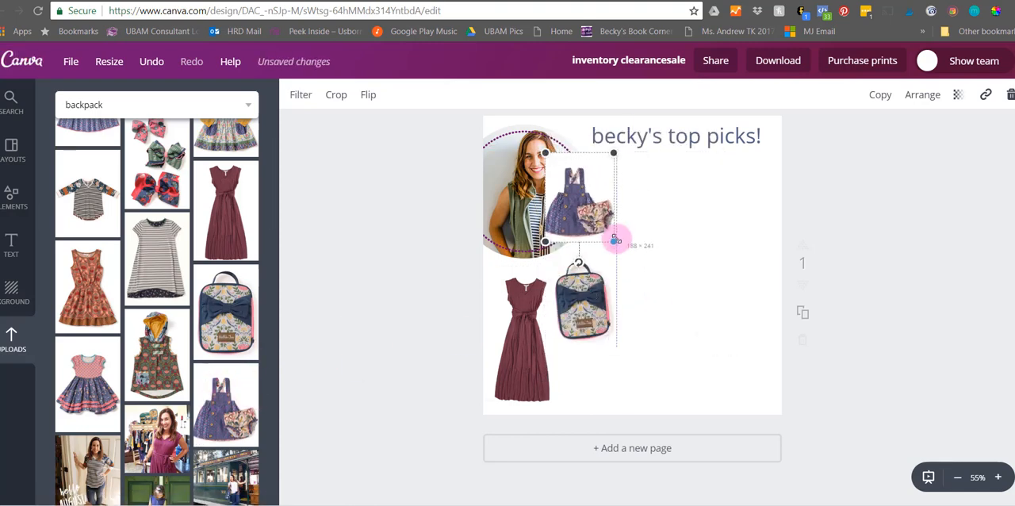
pyautogui.moveTo(575, 193); pyautogui.dragTo(627, 203)
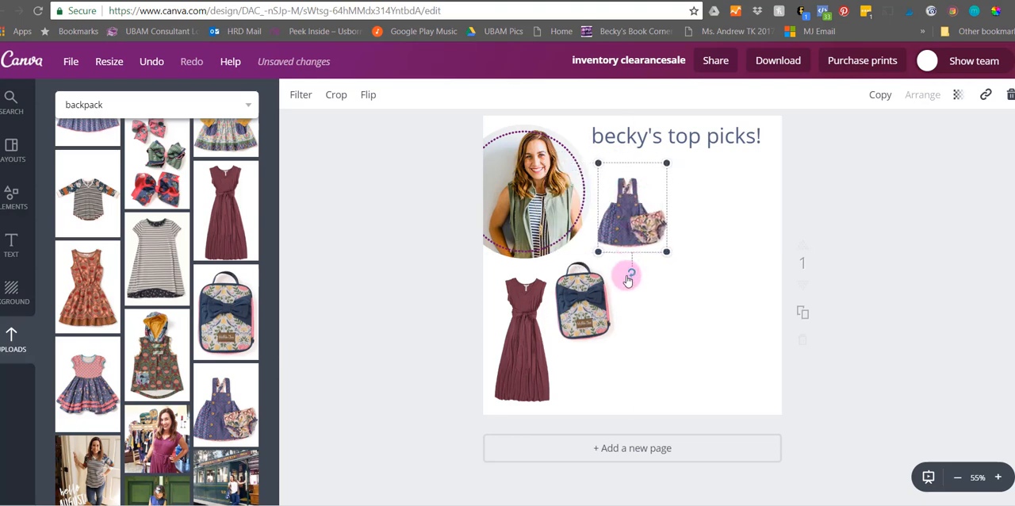
pyautogui.moveTo(628, 278); pyautogui.dragTo(616, 270)
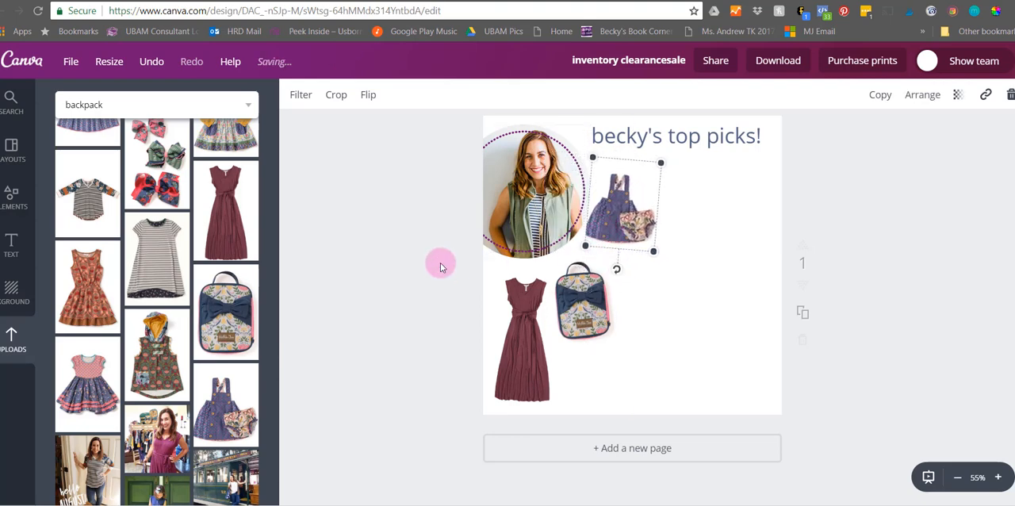
pyautogui.moveTo(630, 226); pyautogui.dragTo(719, 356)
pyautogui.moveTo(696, 321); pyautogui.dragTo(680, 294)
pyautogui.moveTo(700, 342); pyautogui.dragTo(704, 337)
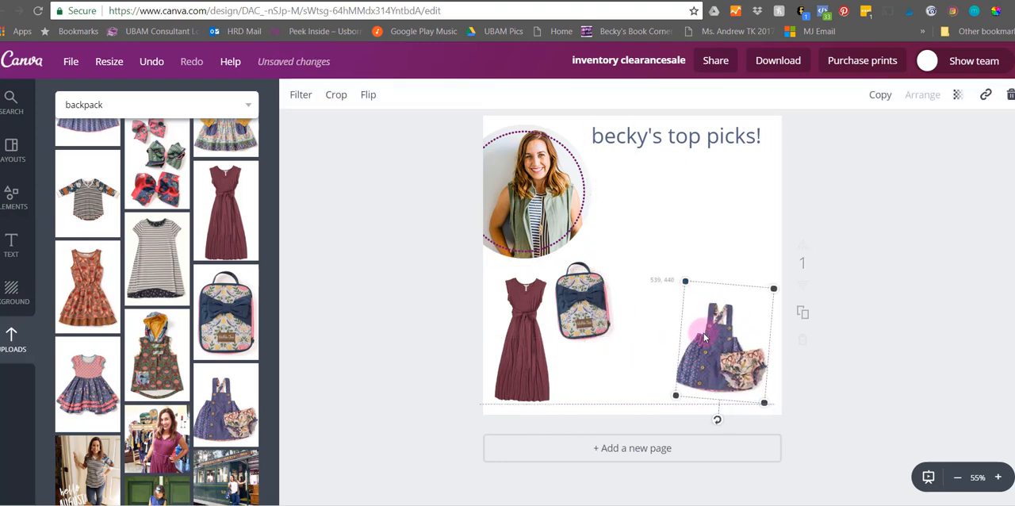
# - Replace the portrait in the circular frame with the uploaded "Choose your own path" picture
pyautogui.click(436, 333)
pyautogui.scroll(-5, 210, 409)
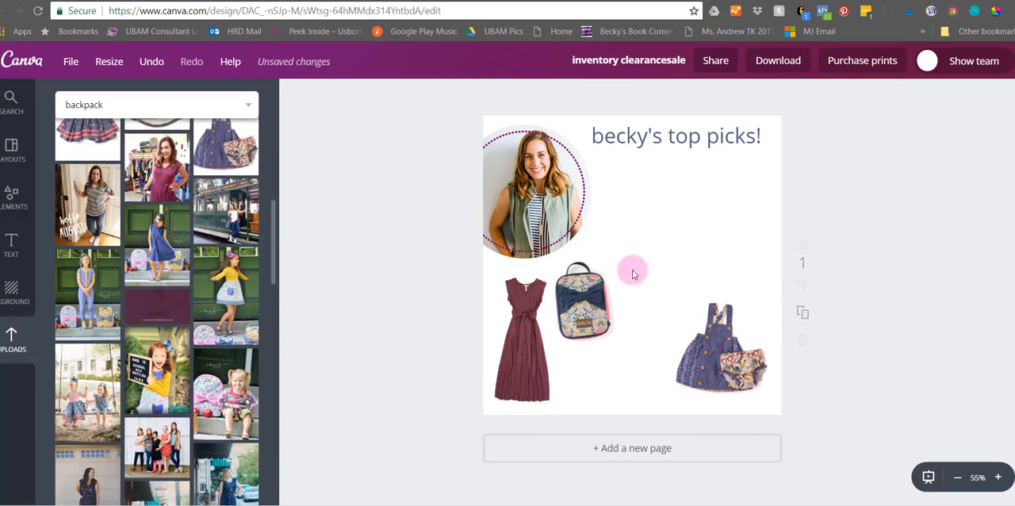
pyautogui.scroll(-1, 229, 348)
pyautogui.scroll(-1, 228, 349)
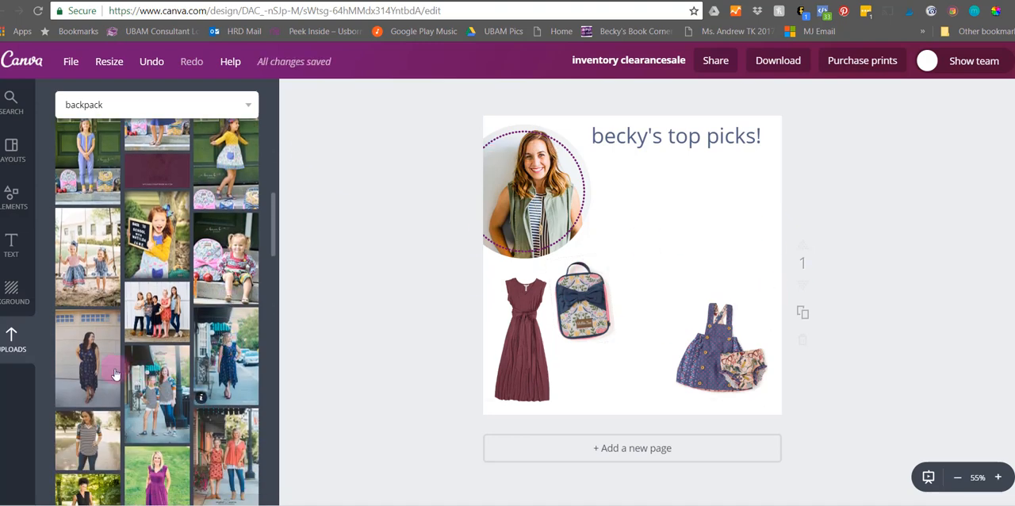
pyautogui.scroll(-2, 176, 407)
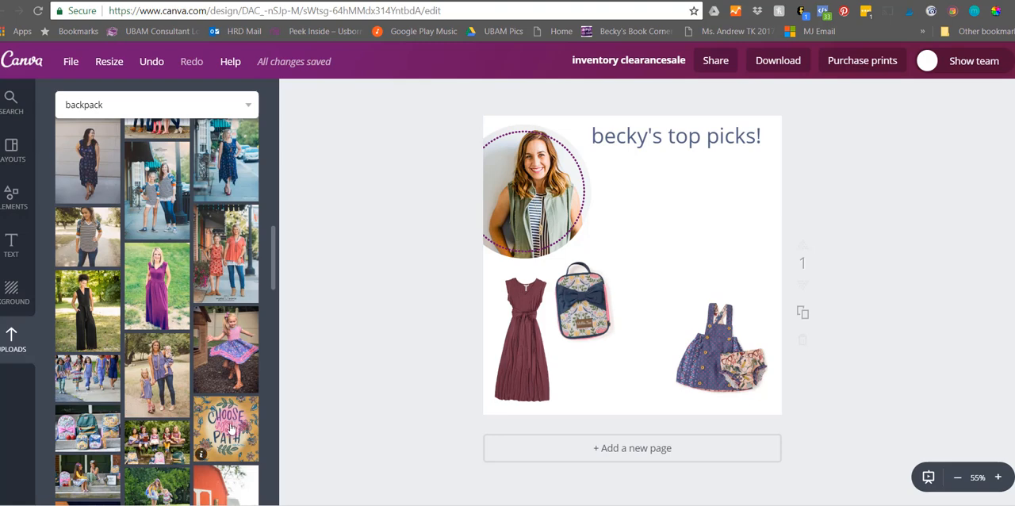
pyautogui.moveTo(226, 429)
pyautogui.mouseDown()
pyautogui.moveTo(259, 401)
pyautogui.moveTo(237, 416)
pyautogui.mouseUp()
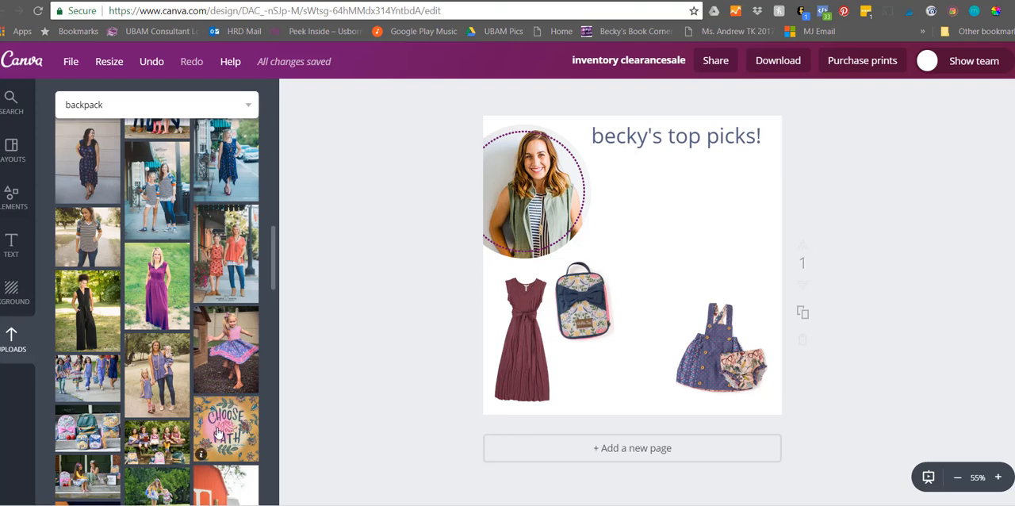
pyautogui.moveTo(234, 423); pyautogui.dragTo(551, 198)
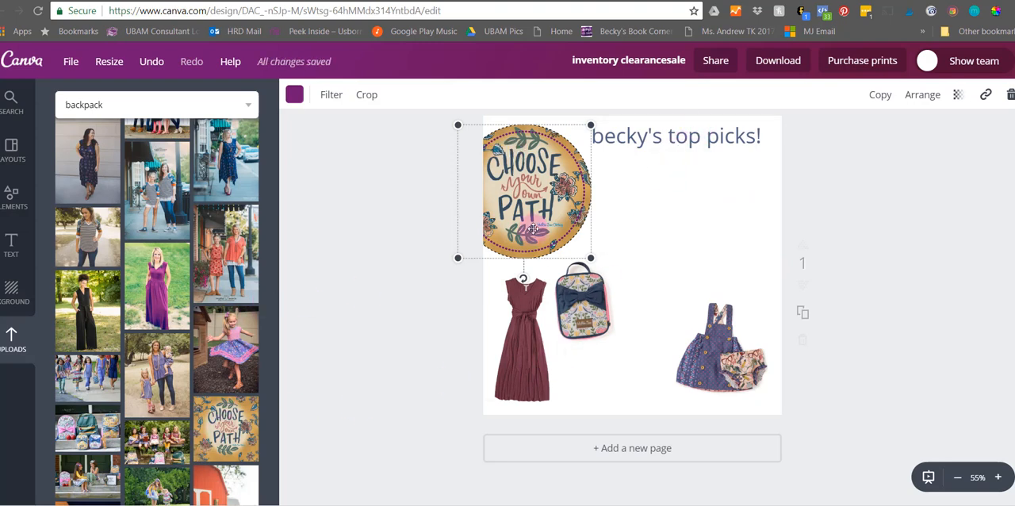
# - Add the uploaded photo of girls reading on a bench, enlarge it past the page edges and place it behind all other elements
pyautogui.click(189, 429)
pyautogui.click(188, 425)
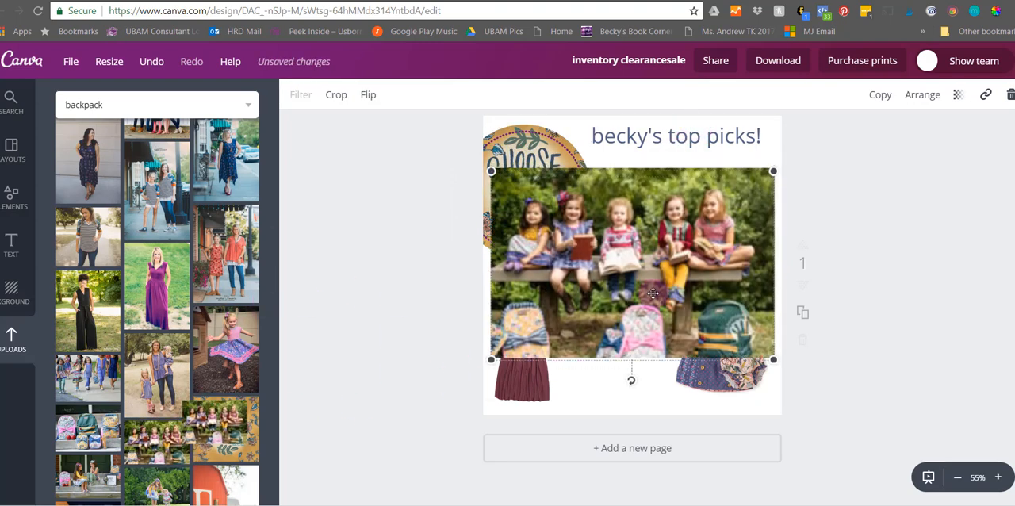
pyautogui.moveTo(486, 169); pyautogui.dragTo(424, 95)
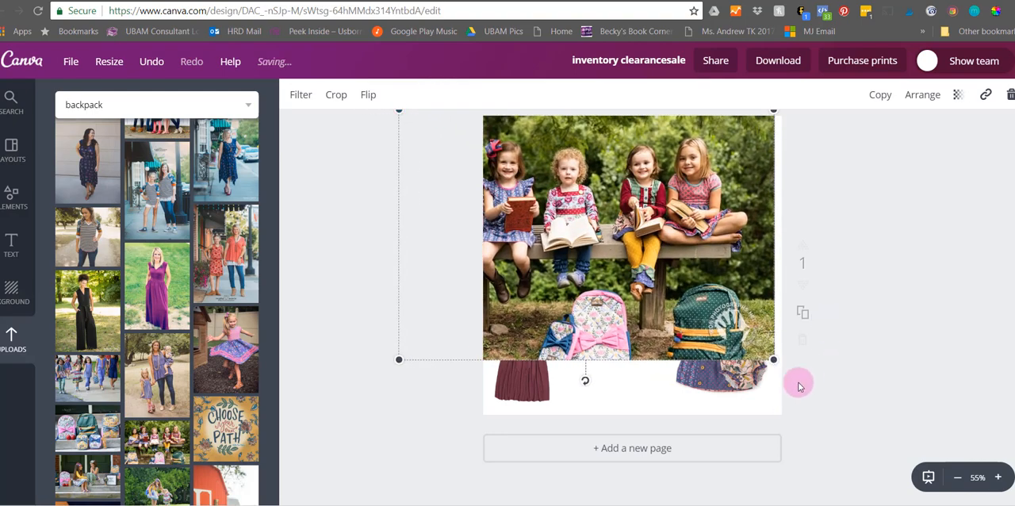
pyautogui.moveTo(830, 412); pyautogui.dragTo(927, 476)
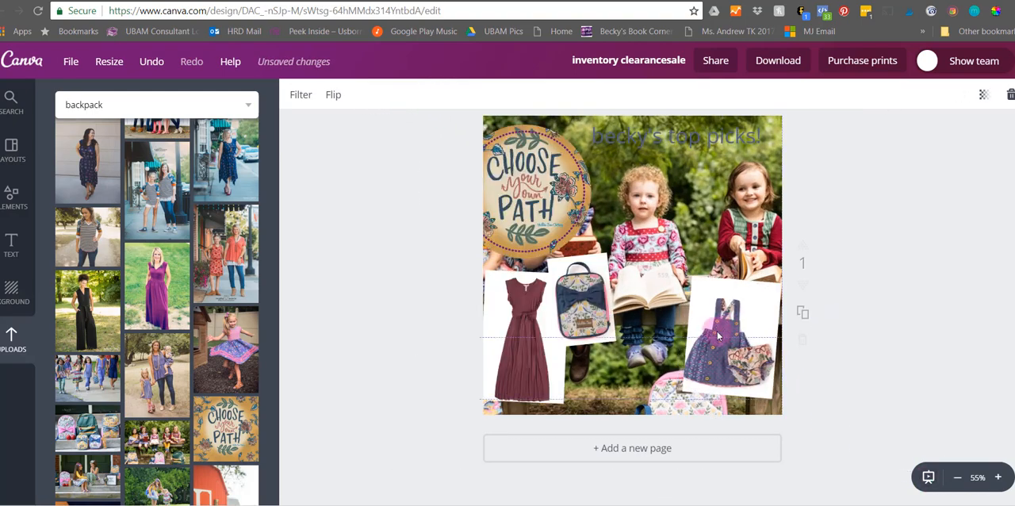
# - Delete the blue overall dress, the floral bag and the maroon dress from the page
pyautogui.click(709, 334)
pyautogui.press('Delete')
pyautogui.click(614, 321)
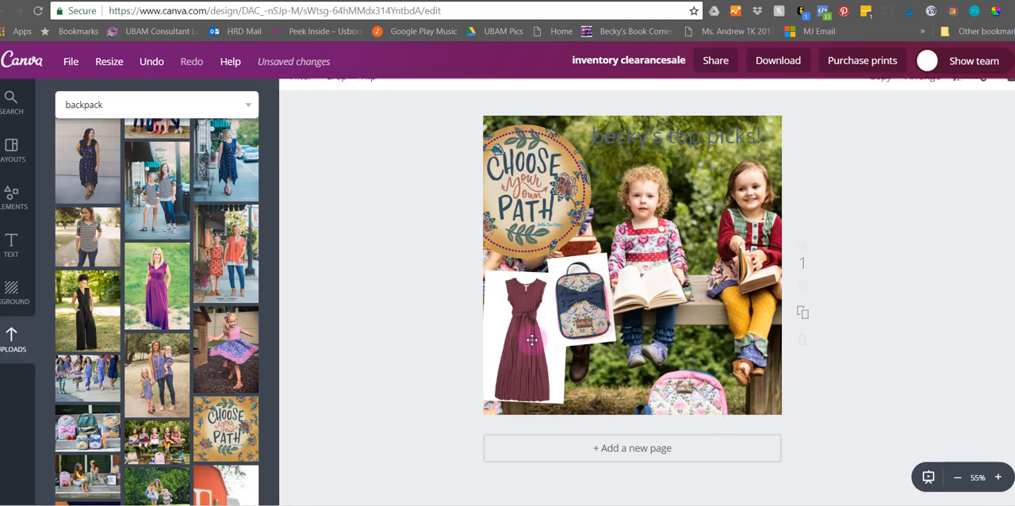
pyautogui.press('Delete')
pyautogui.click(533, 339)
pyautogui.press('Delete')
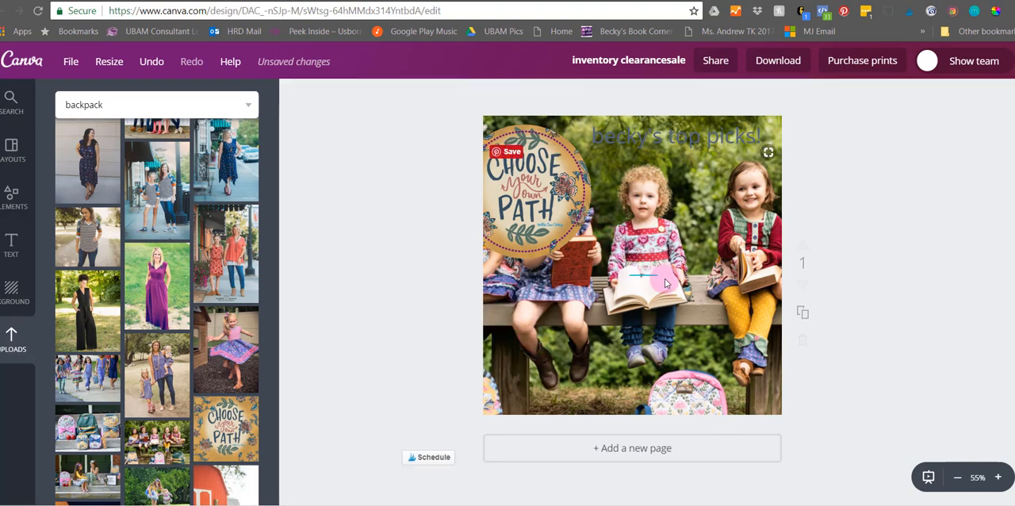
# - Shift the bench photo to the right and move the circular "Choose your own path" picture to the page's lower-left corner
pyautogui.click(683, 225)
pyautogui.moveTo(682, 201); pyautogui.dragTo(741, 203)
pyautogui.moveTo(550, 209); pyautogui.dragTo(547, 397)
pyautogui.moveTo(525, 333); pyautogui.dragTo(528, 331)
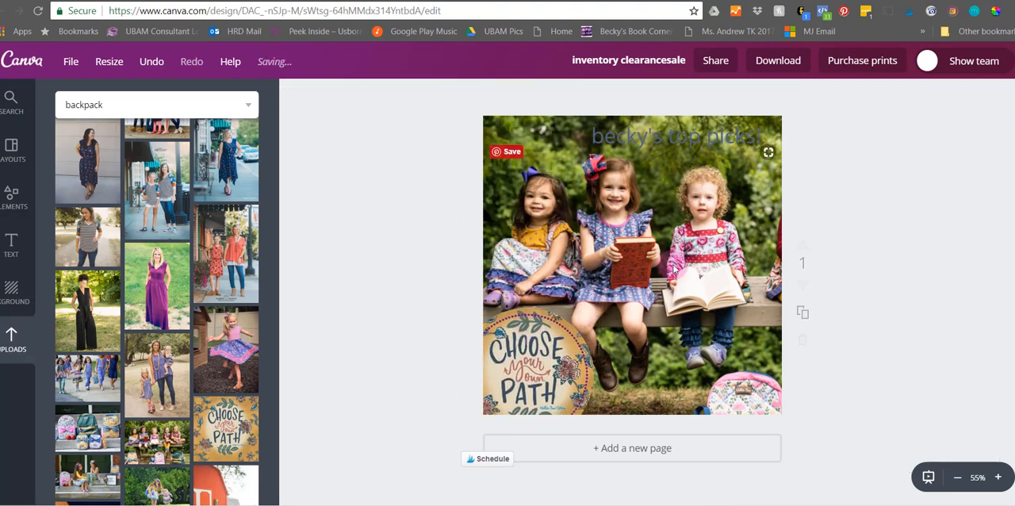
# - Delete the "becky's top picks!" heading and shift the bench photo slightly upward to show more of the backpacks
pyautogui.click(664, 141)
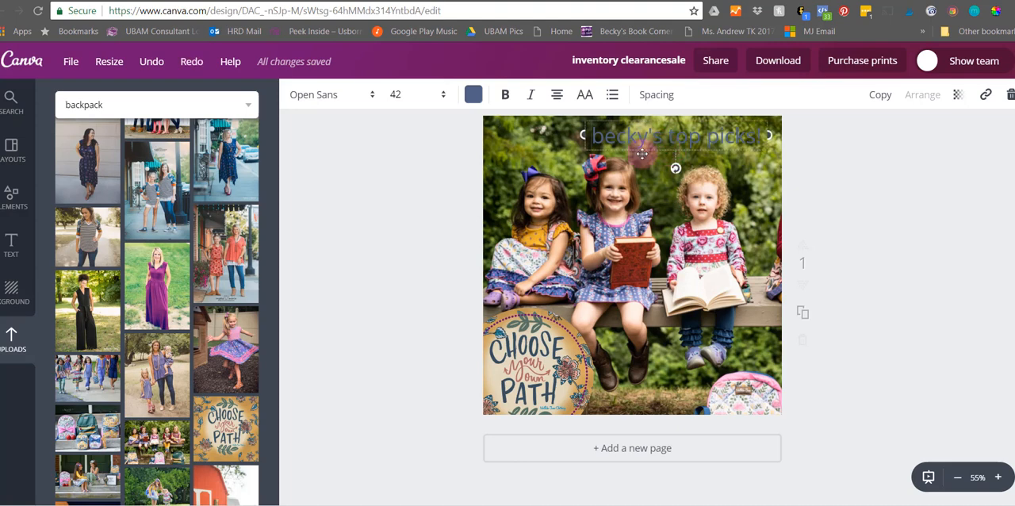
pyautogui.press('Delete')
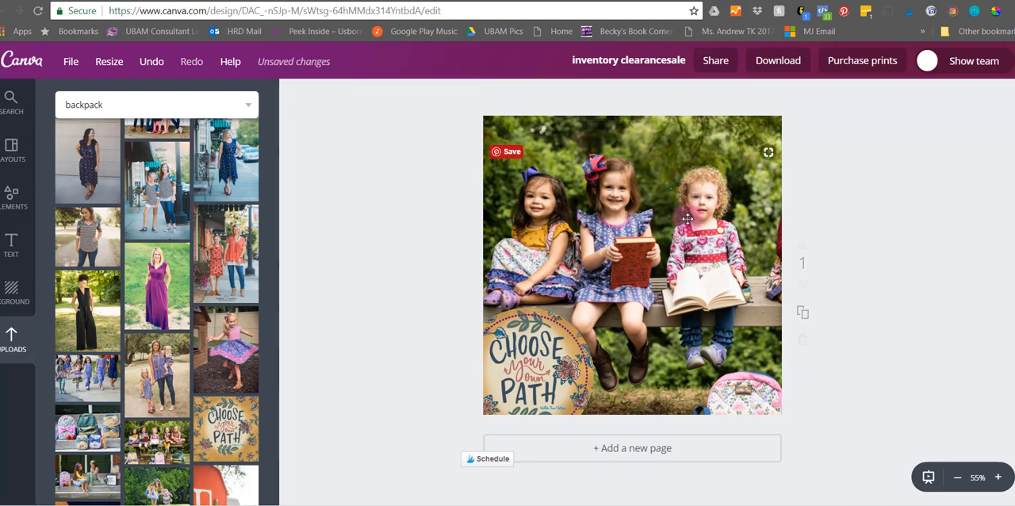
pyautogui.moveTo(693, 236); pyautogui.dragTo(694, 208)
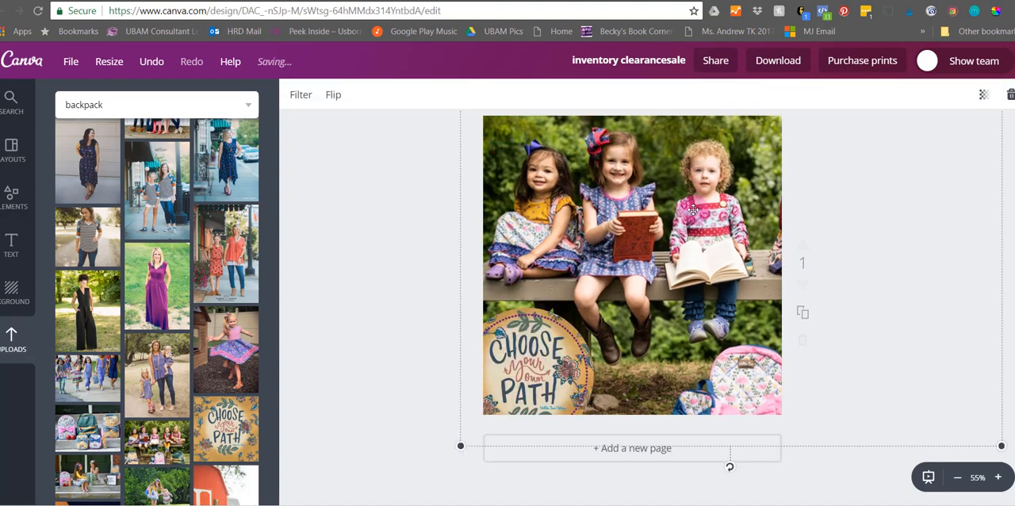
pyautogui.click(371, 208)
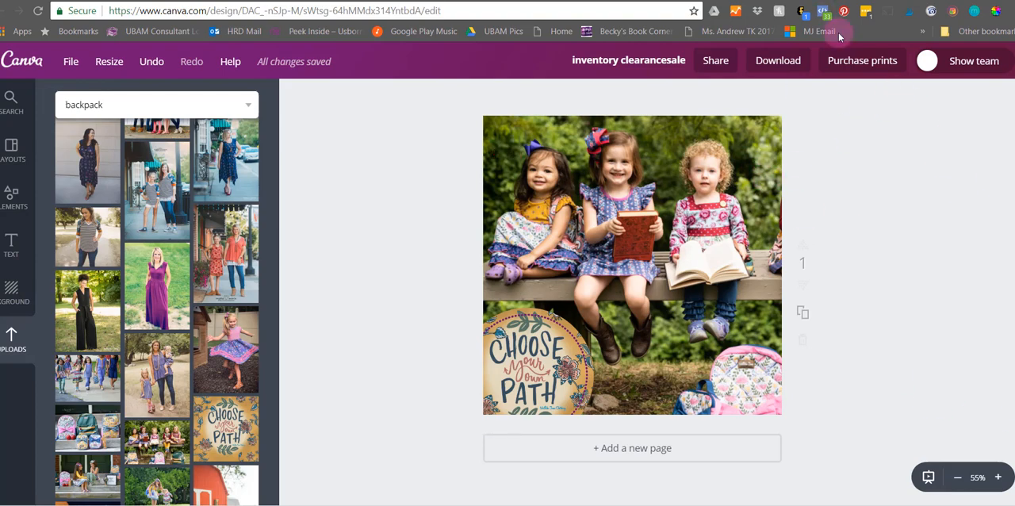
# - Check the file types offered for downloading the design, then close the download options without downloading
pyautogui.click(773, 72)
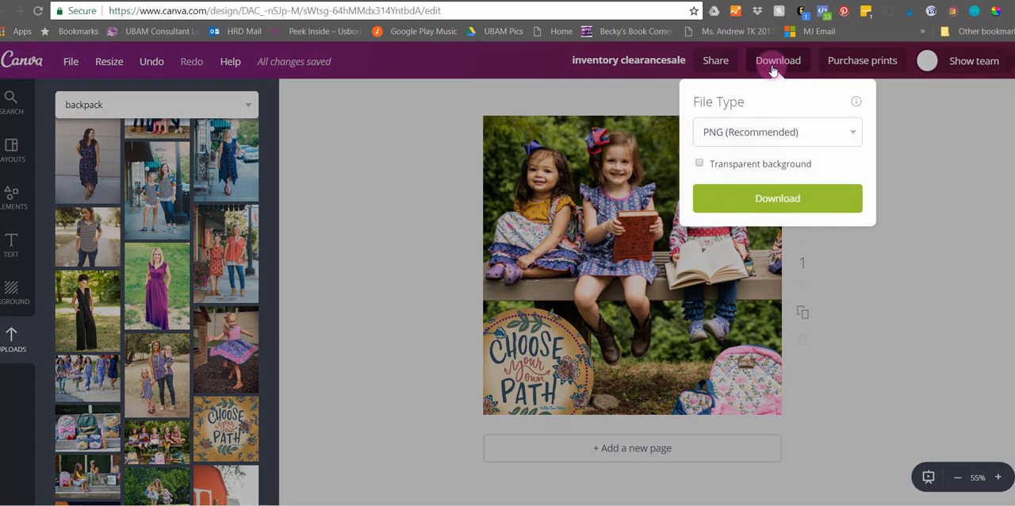
pyautogui.click(755, 138)
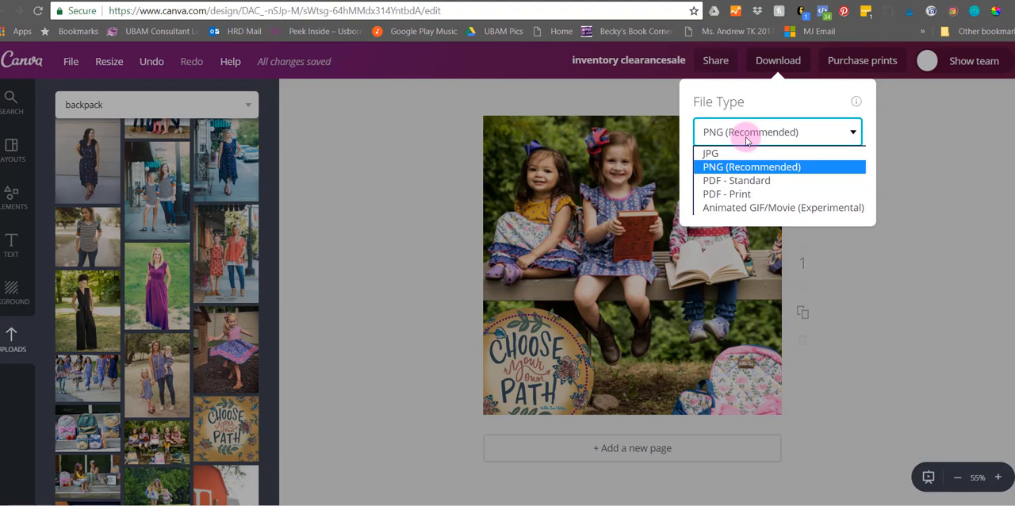
pyautogui.click(448, 252)
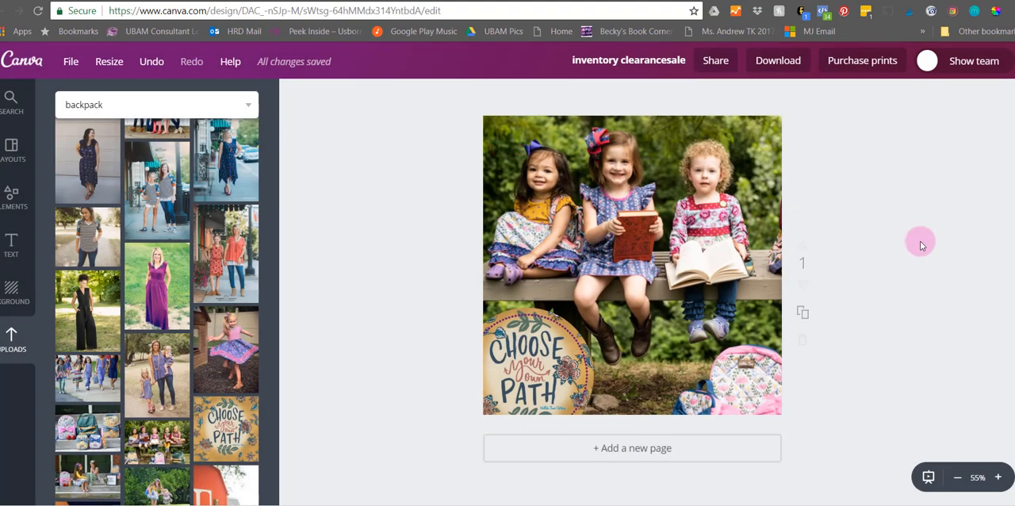